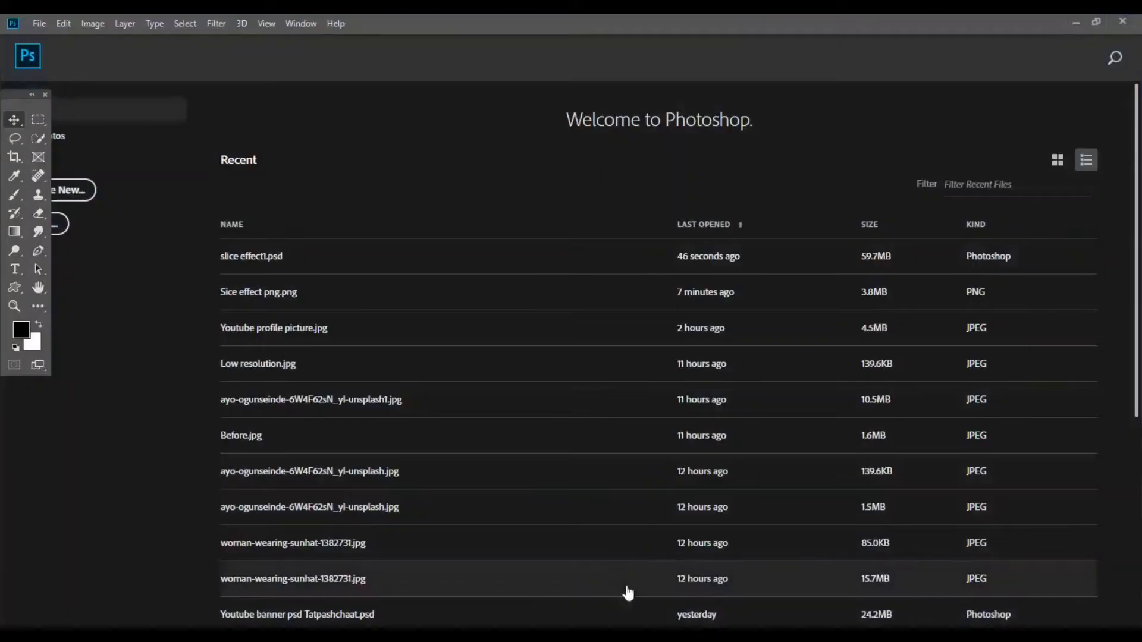
- Open 'Sice effect png' from the Slice effect folder as a new document
click(40, 24)
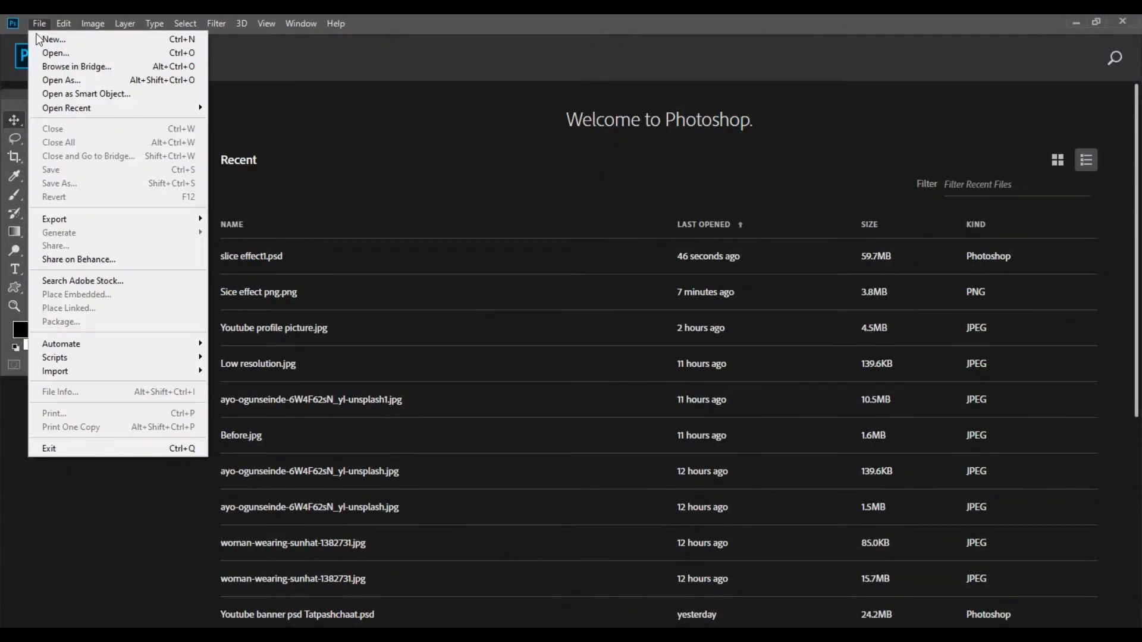
click(54, 52)
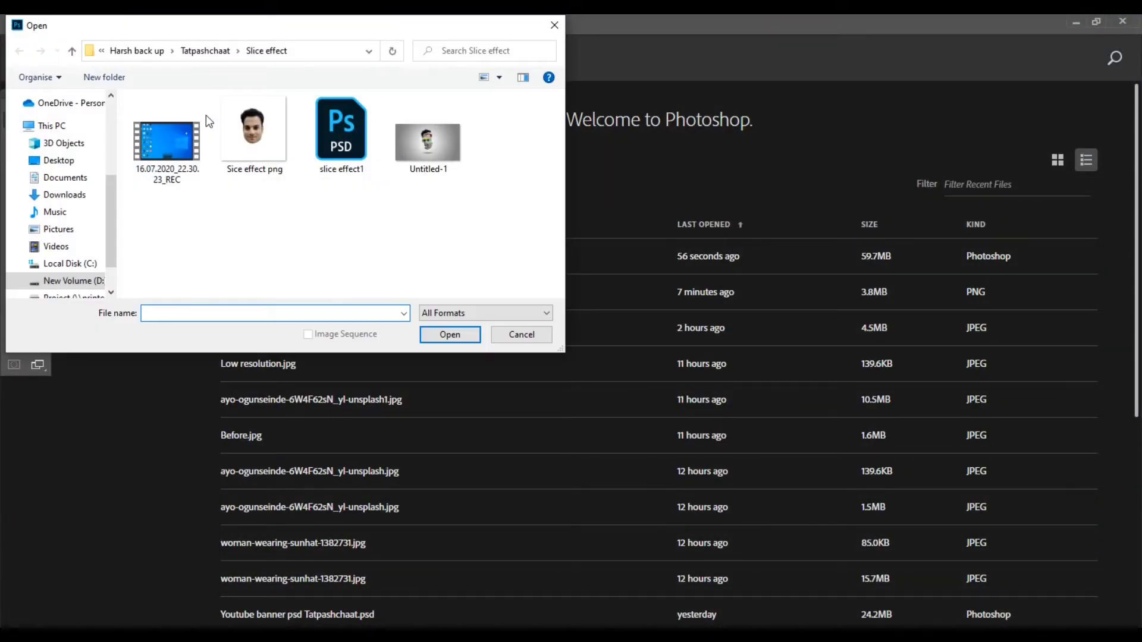
click(288, 149)
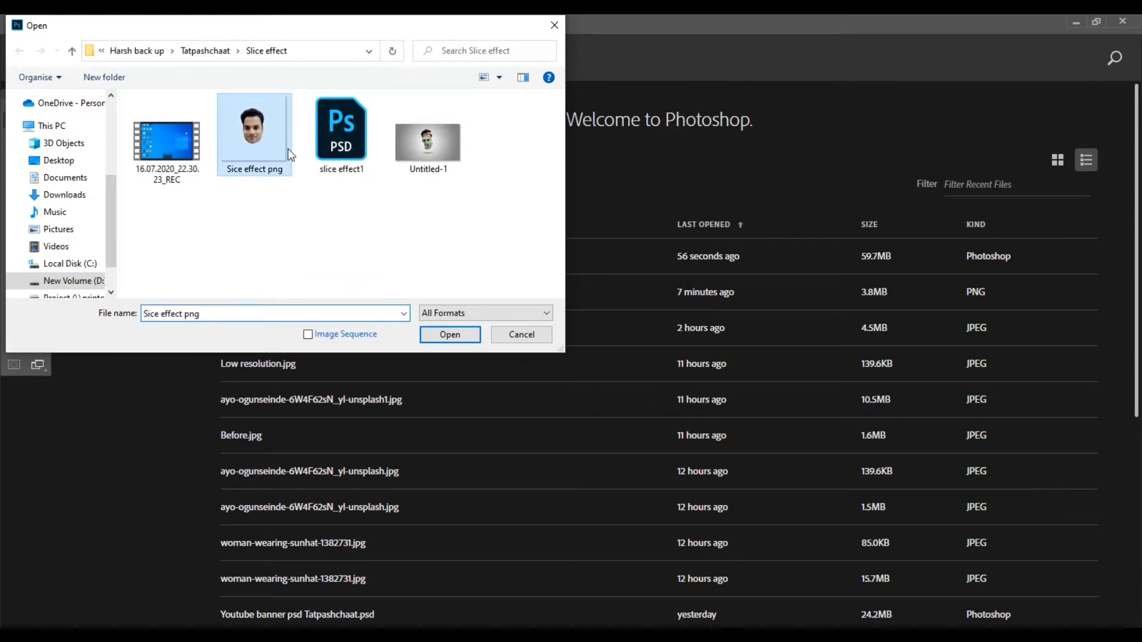
click(449, 335)
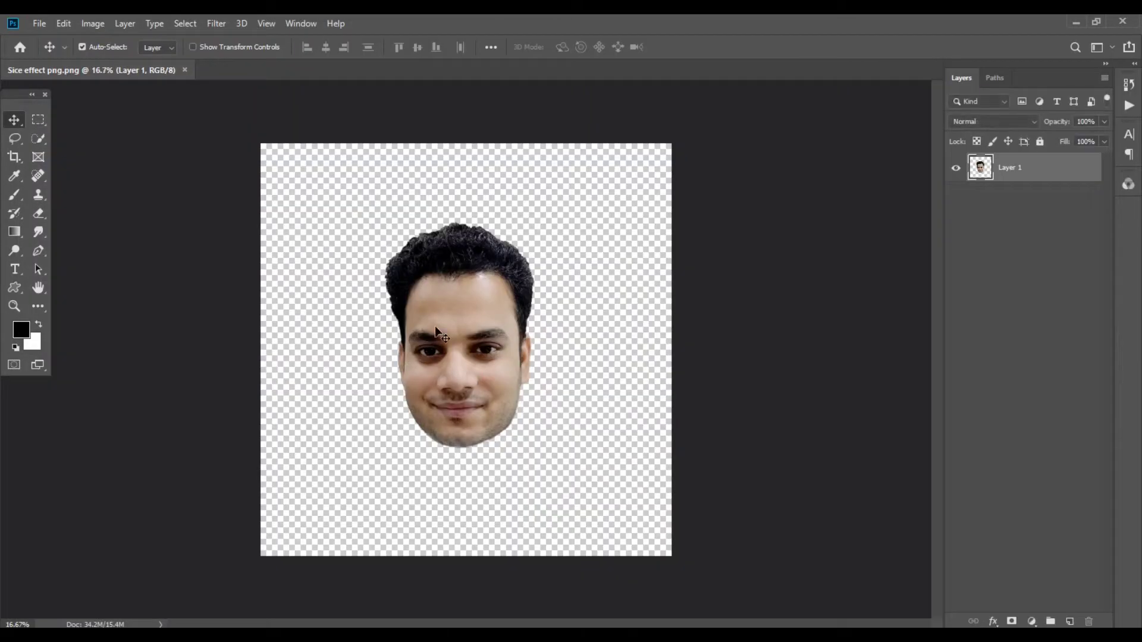
- Add a Gradient Fill layer with a grey 828284 to white gradient
click(1032, 621)
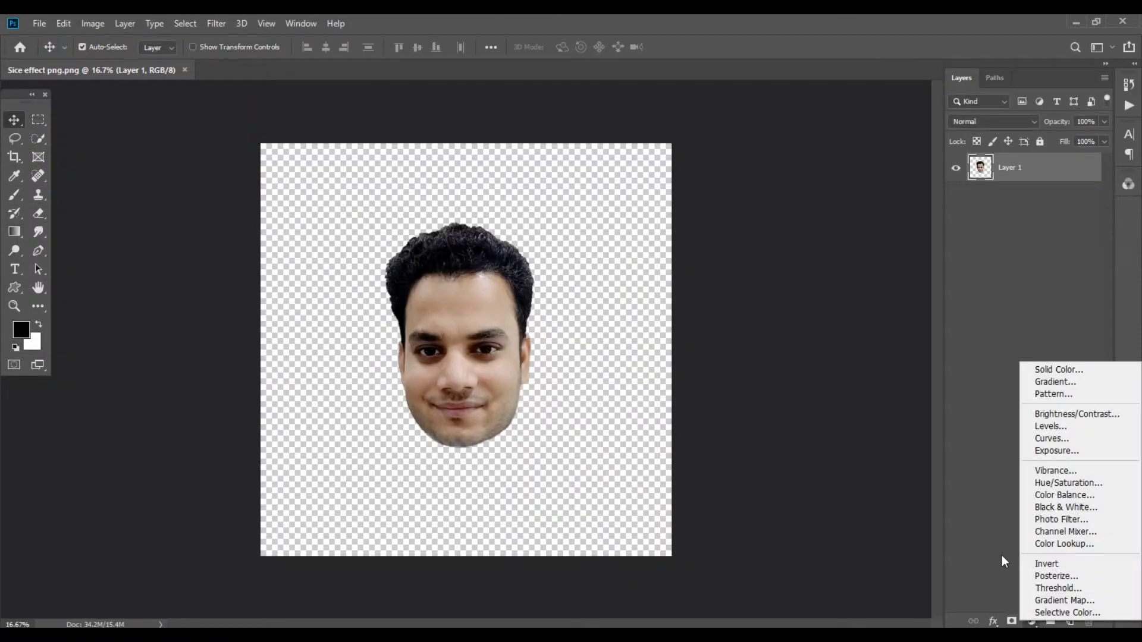
click(1040, 383)
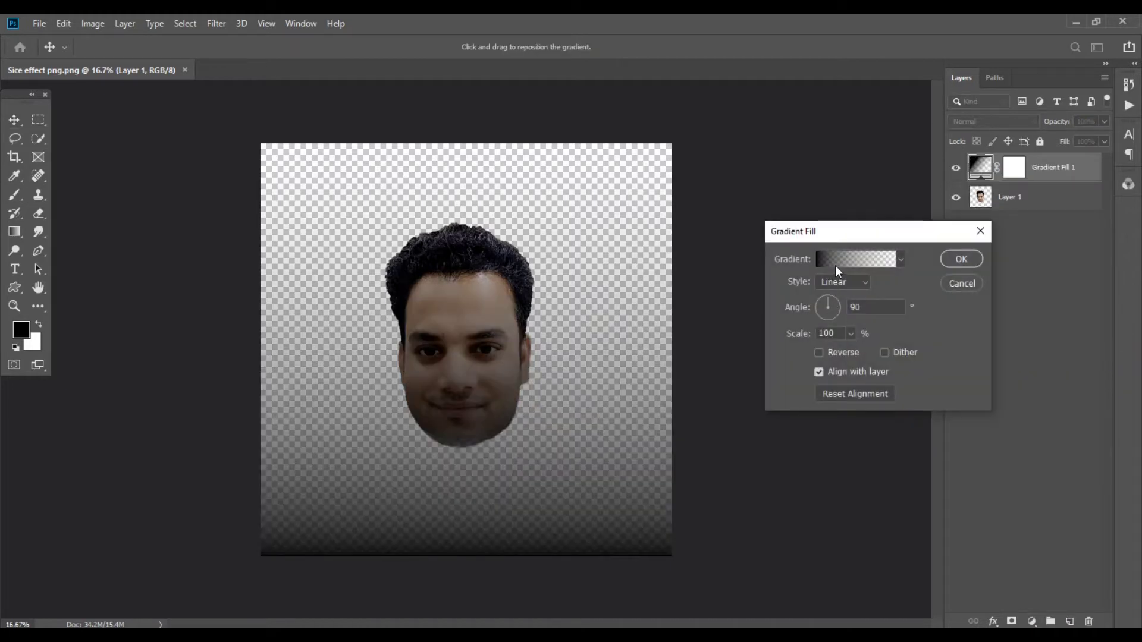
click(837, 262)
click(780, 245)
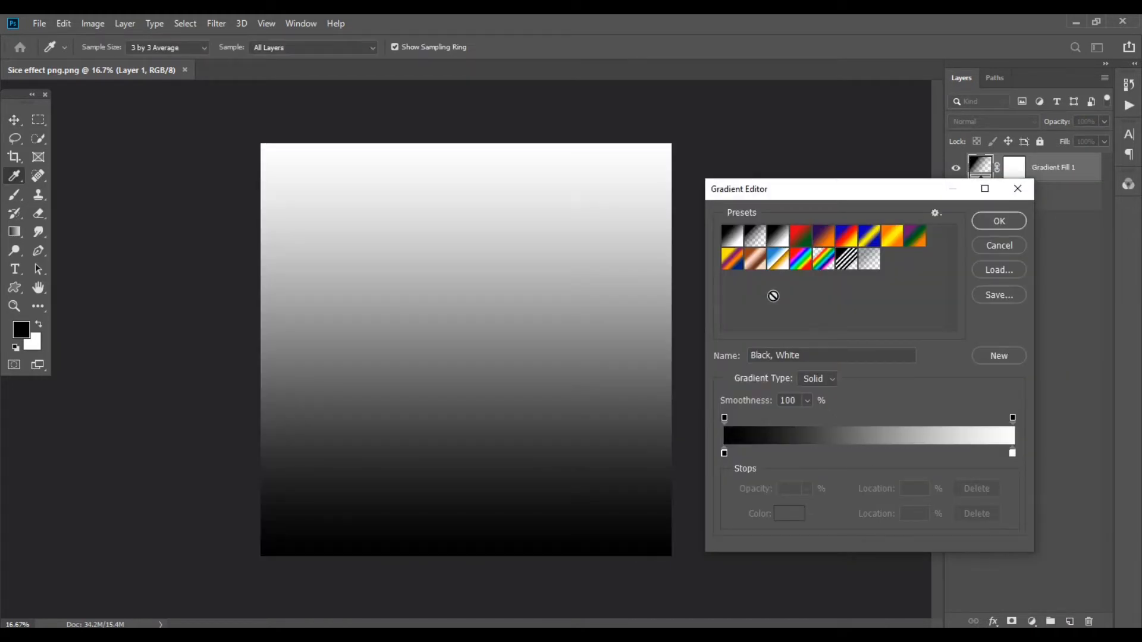
click(724, 453)
click(790, 513)
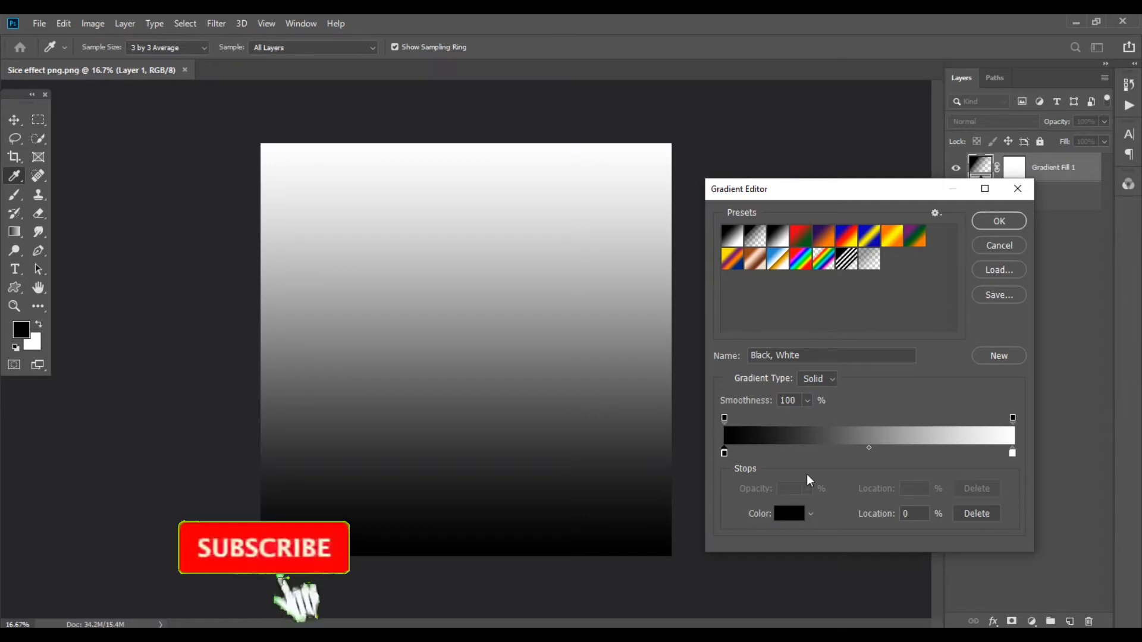
click(766, 357)
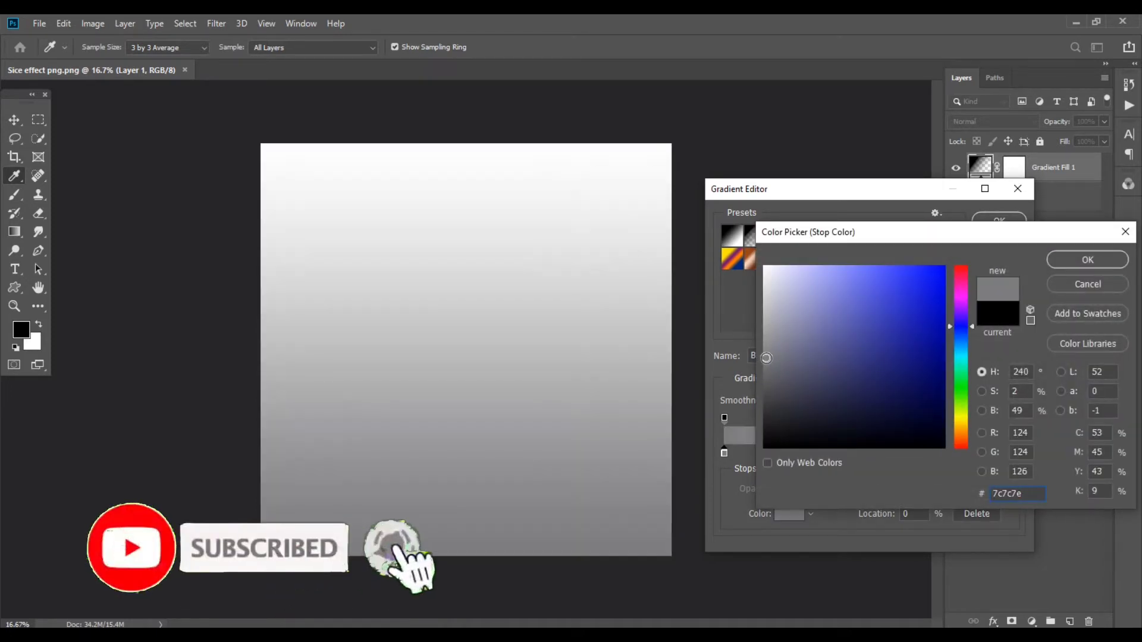
click(766, 354)
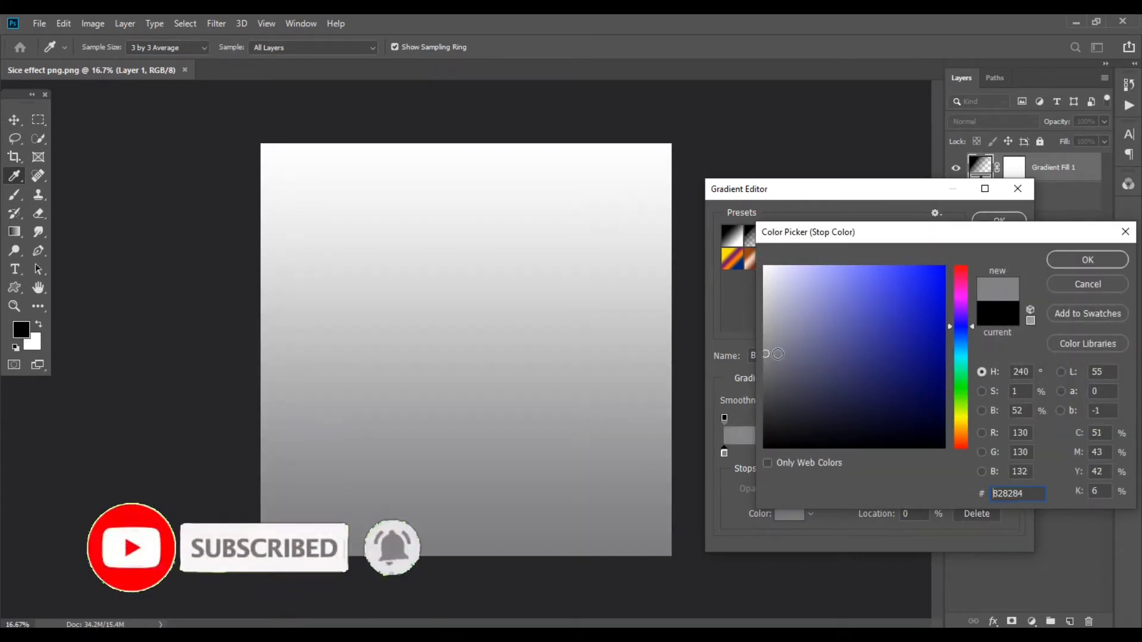
click(1068, 262)
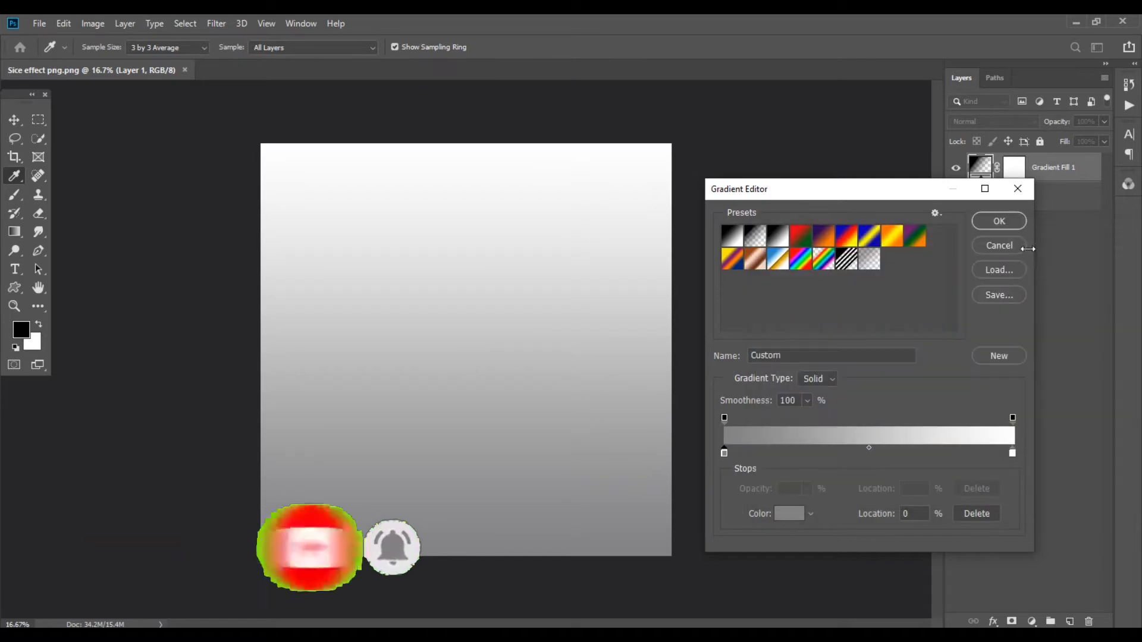
click(1001, 220)
- Make the gradient radial, reversed, at 184% scale, and apply it
click(824, 281)
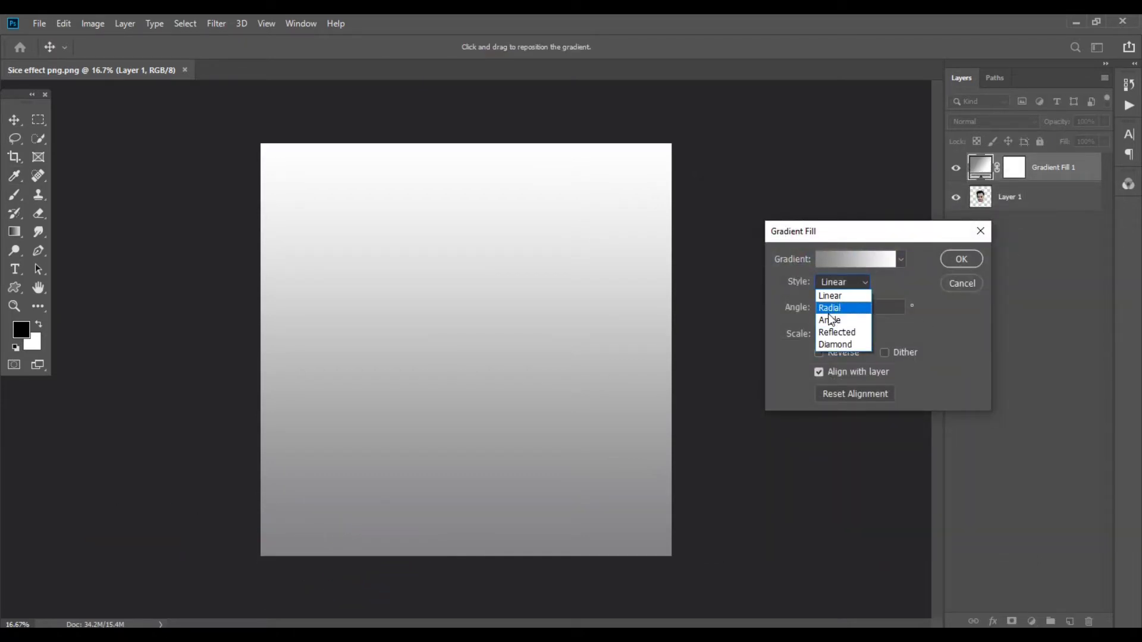
click(839, 310)
click(820, 353)
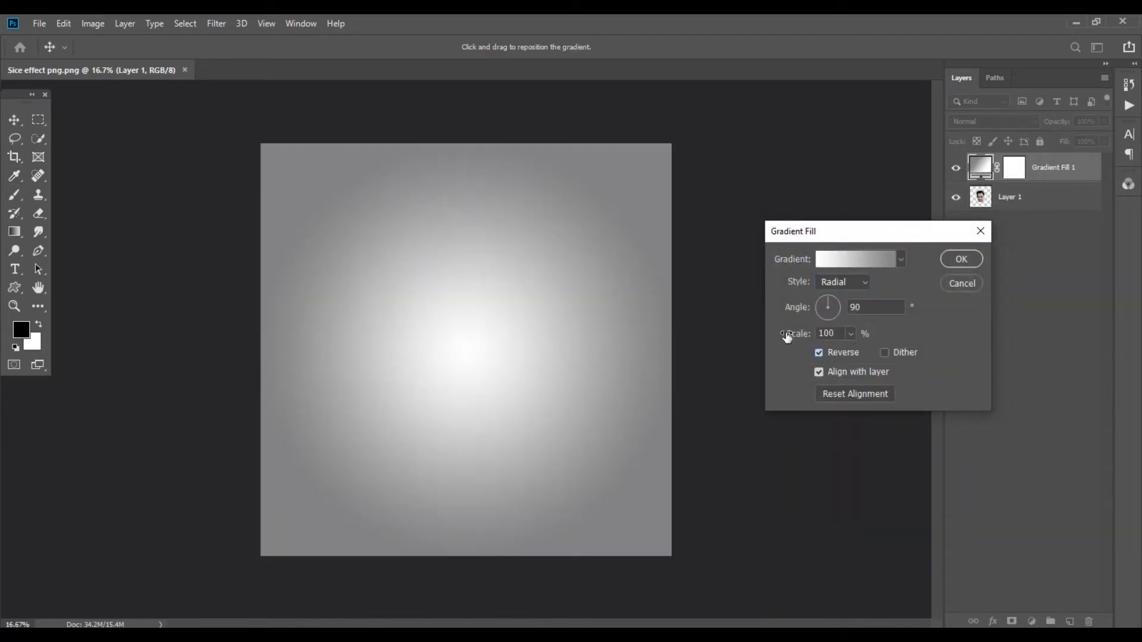
drag(786, 337, 836, 336)
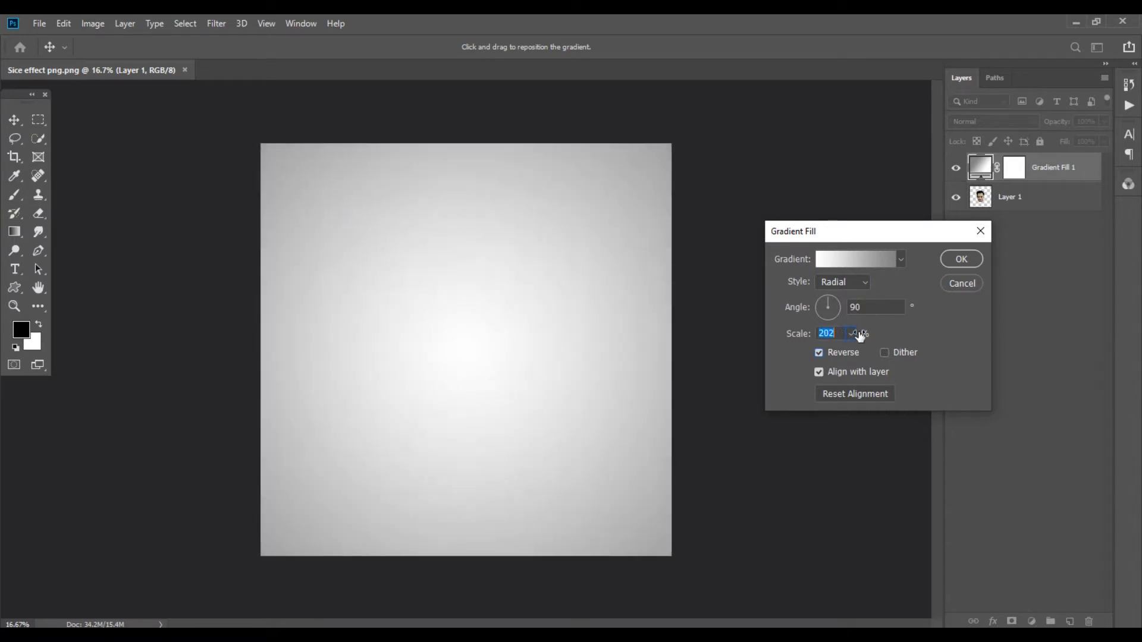
key(Down)
key(Down)
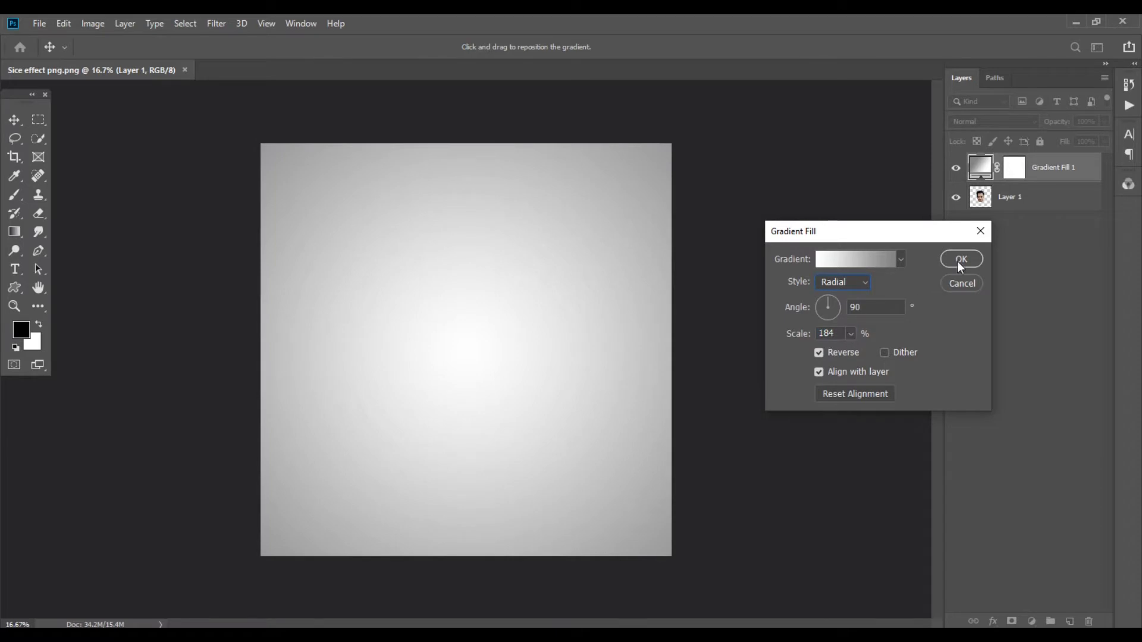
click(959, 262)
click(981, 204)
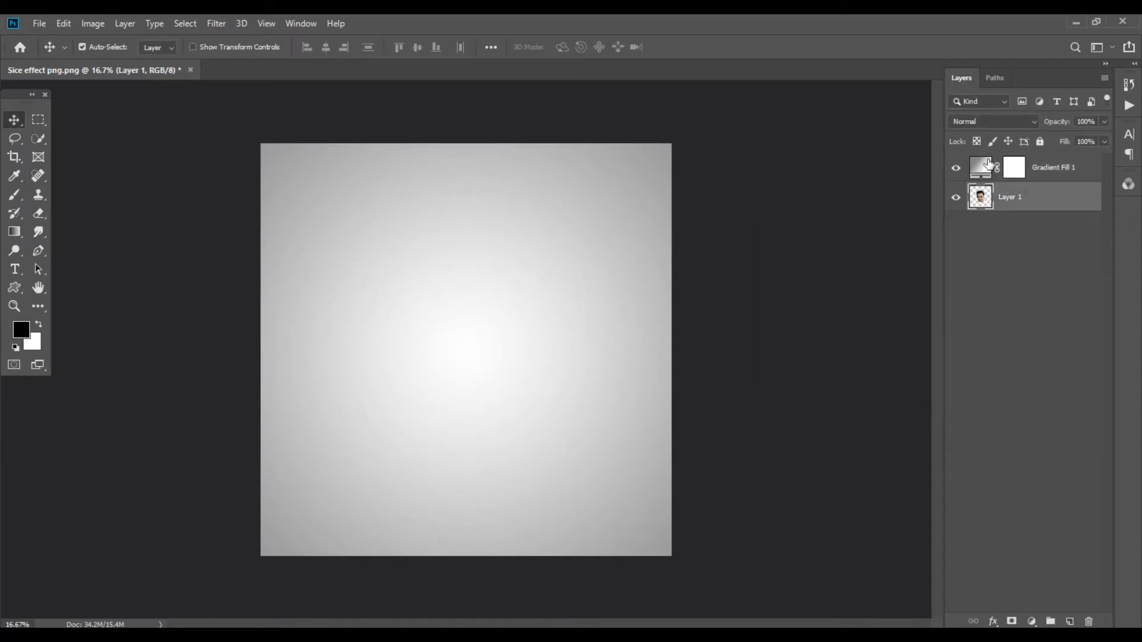
- Move the face layer, Layer 1, above Gradient Fill 1
double_click(983, 198)
key(Escape)
drag(987, 206, 982, 157)
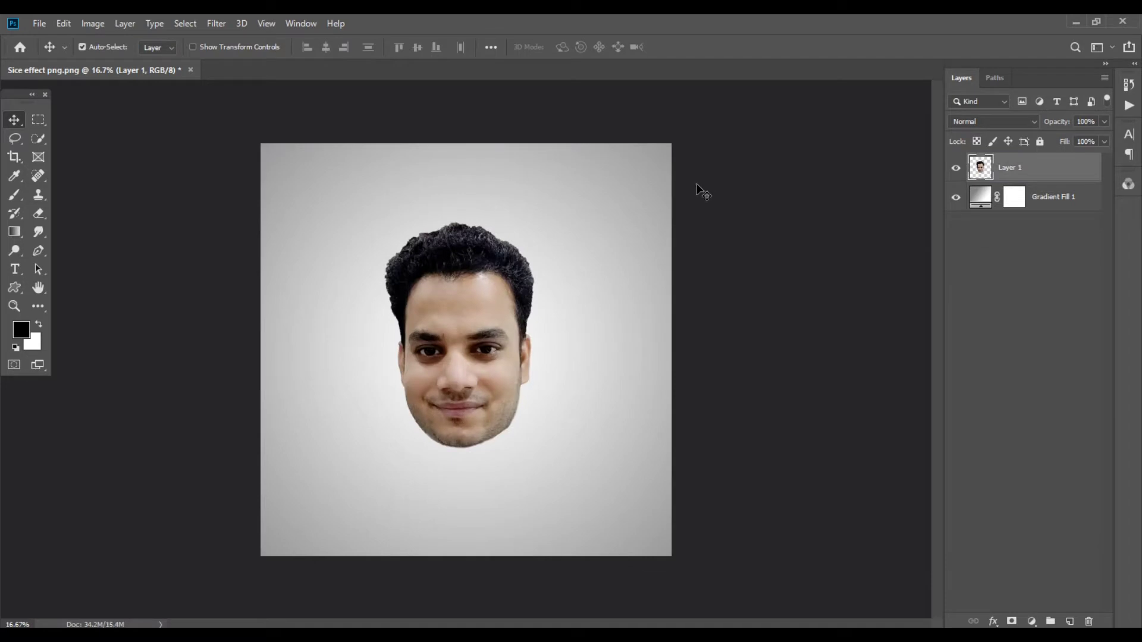
- Convert the face layer to black and white with a Black & White adjustment
click(92, 24)
mouse_move(114, 61)
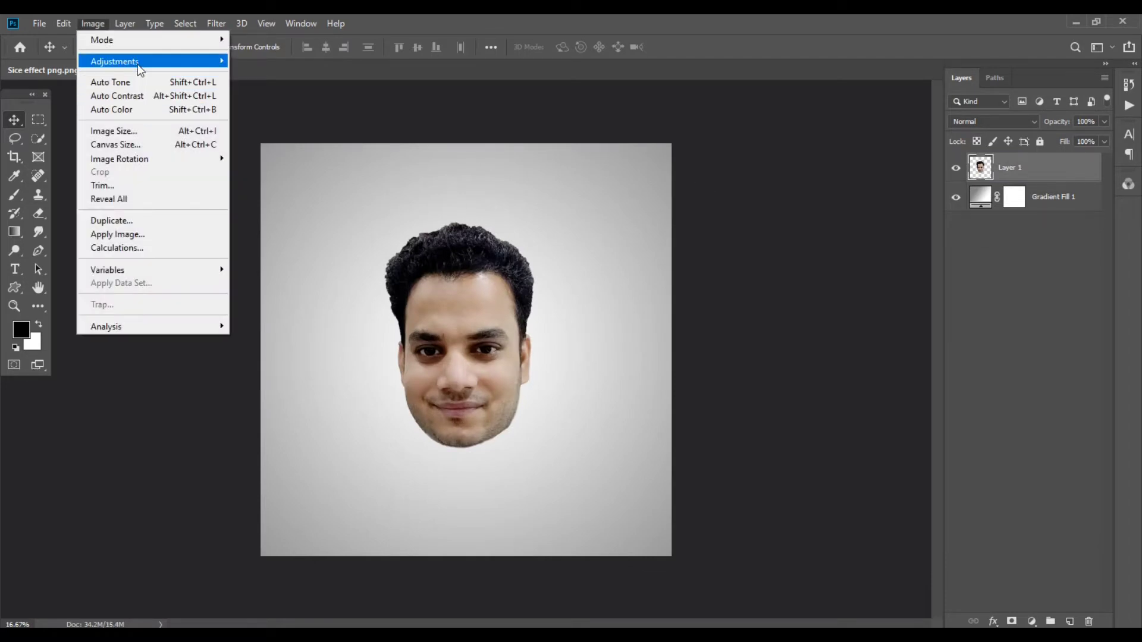
click(269, 165)
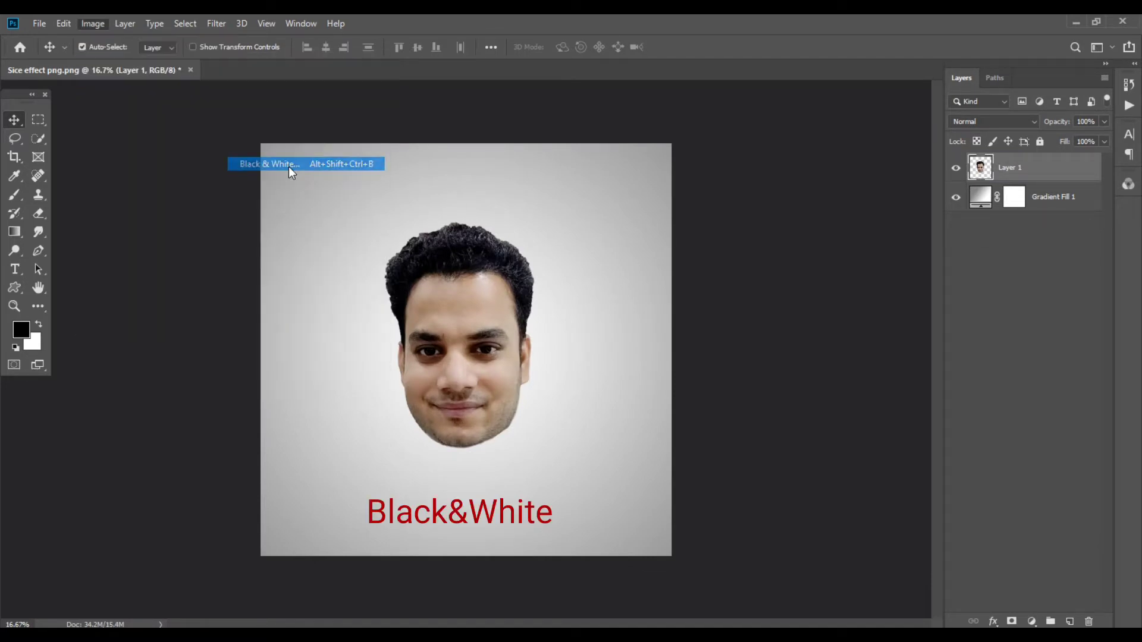
click(676, 110)
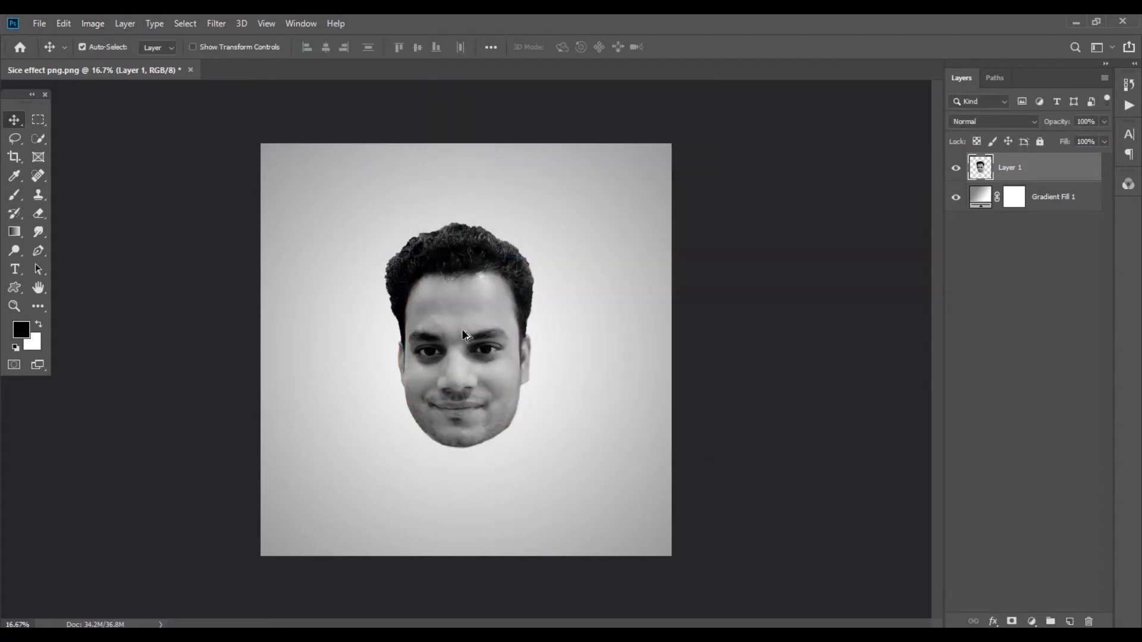
scroll(467, 331, up, 1)
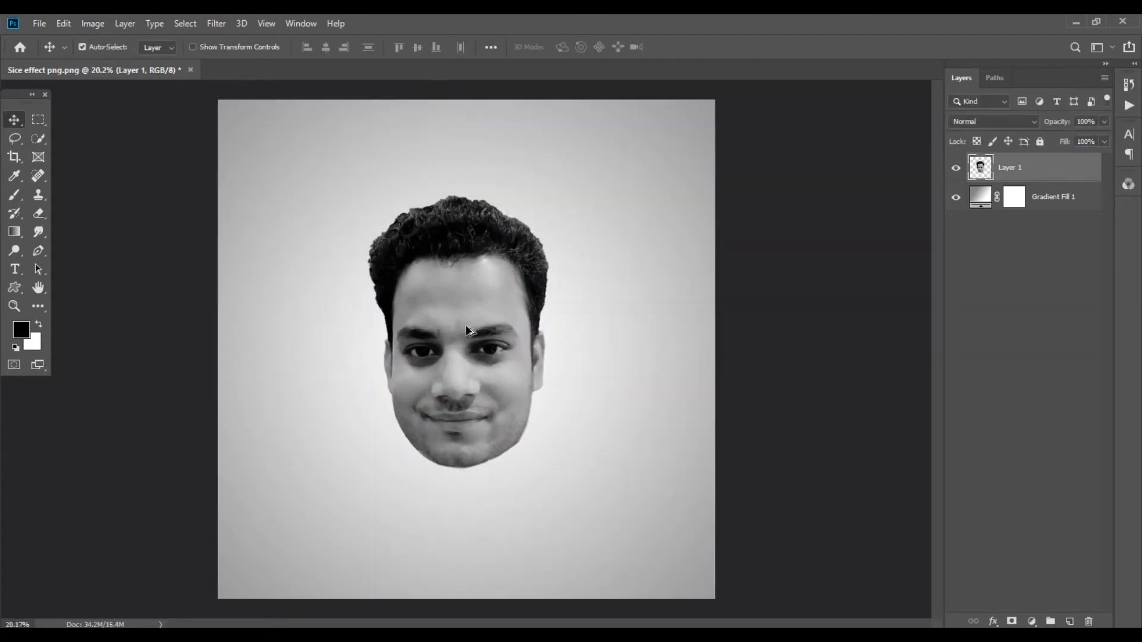
scroll(467, 331, up, 1)
scroll(467, 331, up, 1)
scroll(467, 331, up, 1)
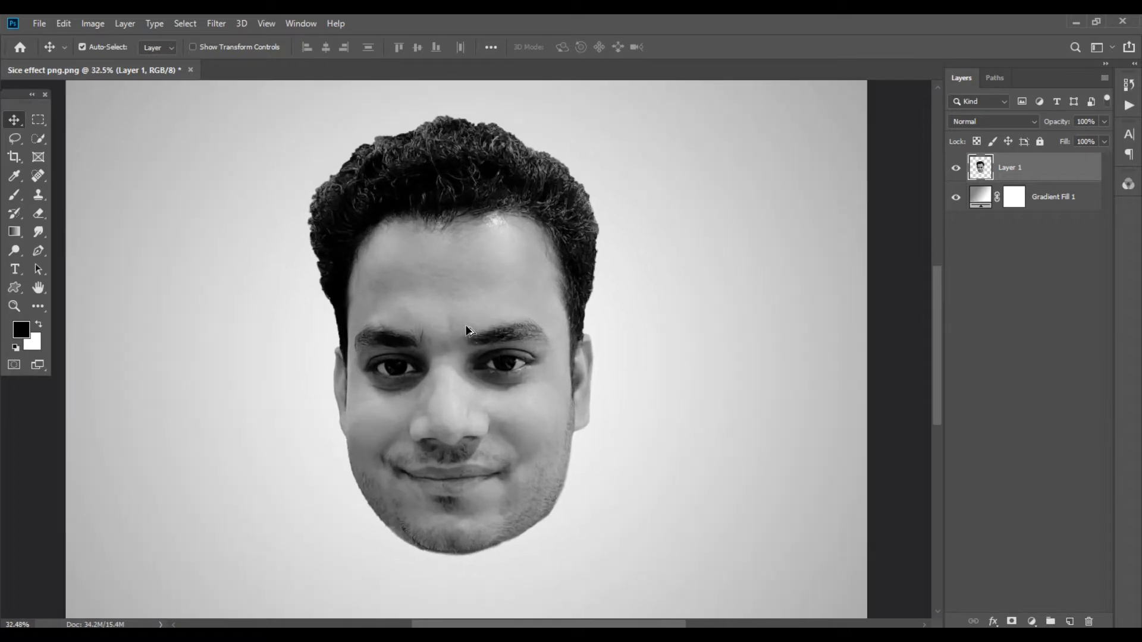
- Trace a closed pen path around the chin area
click(39, 252)
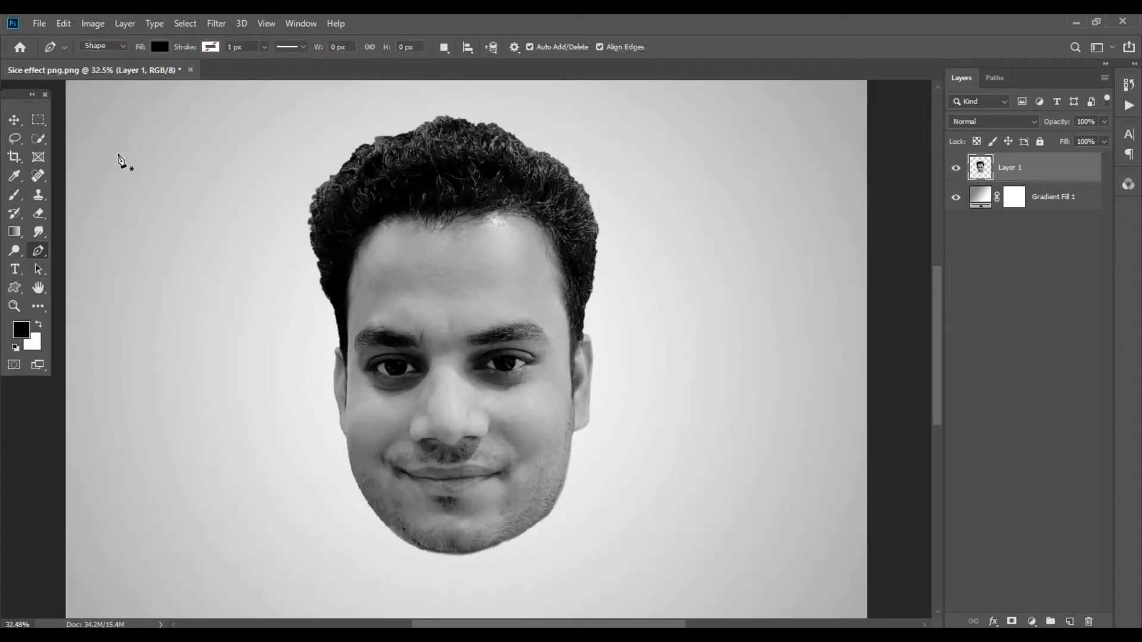
click(119, 46)
click(98, 70)
scroll(398, 538, up, 1)
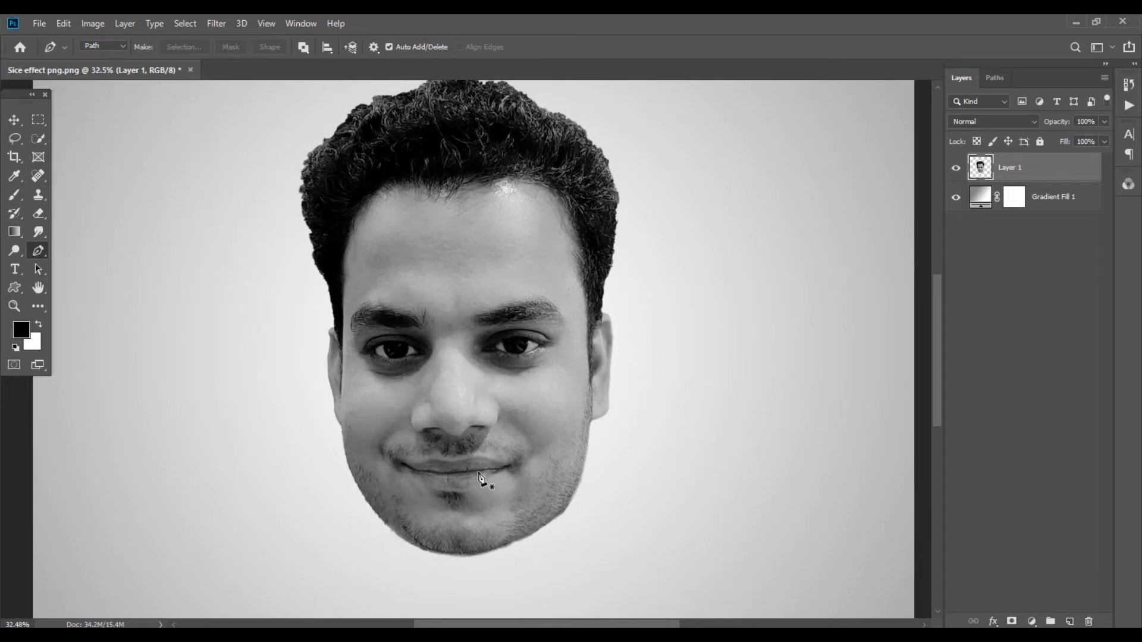
scroll(480, 478, down, 1)
click(369, 503)
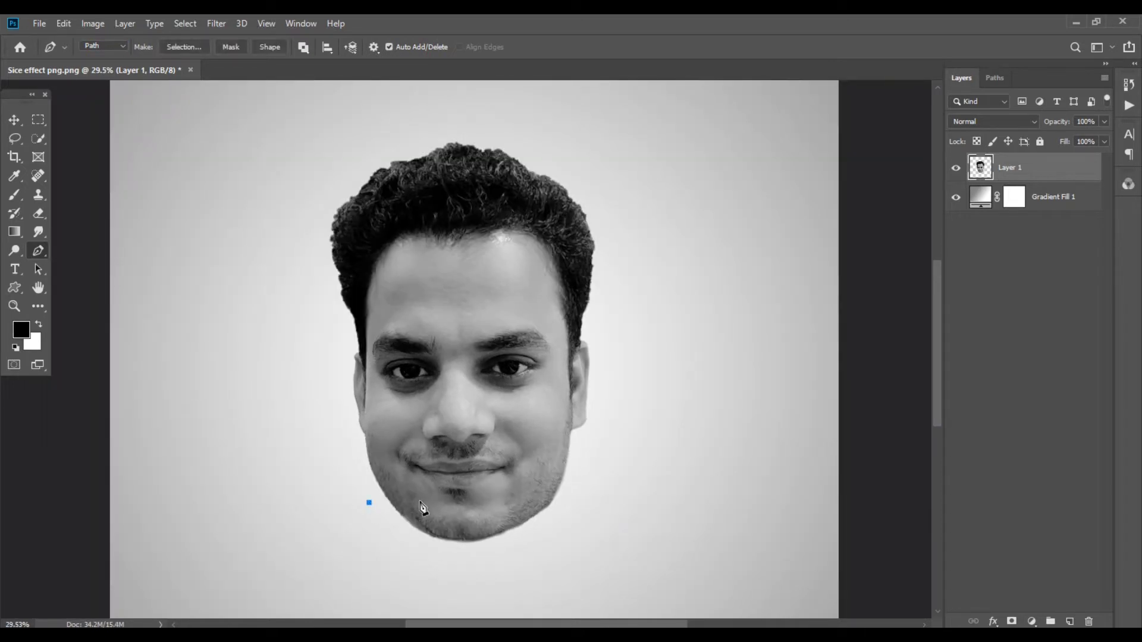
click(565, 488)
click(568, 521)
click(461, 560)
click(348, 530)
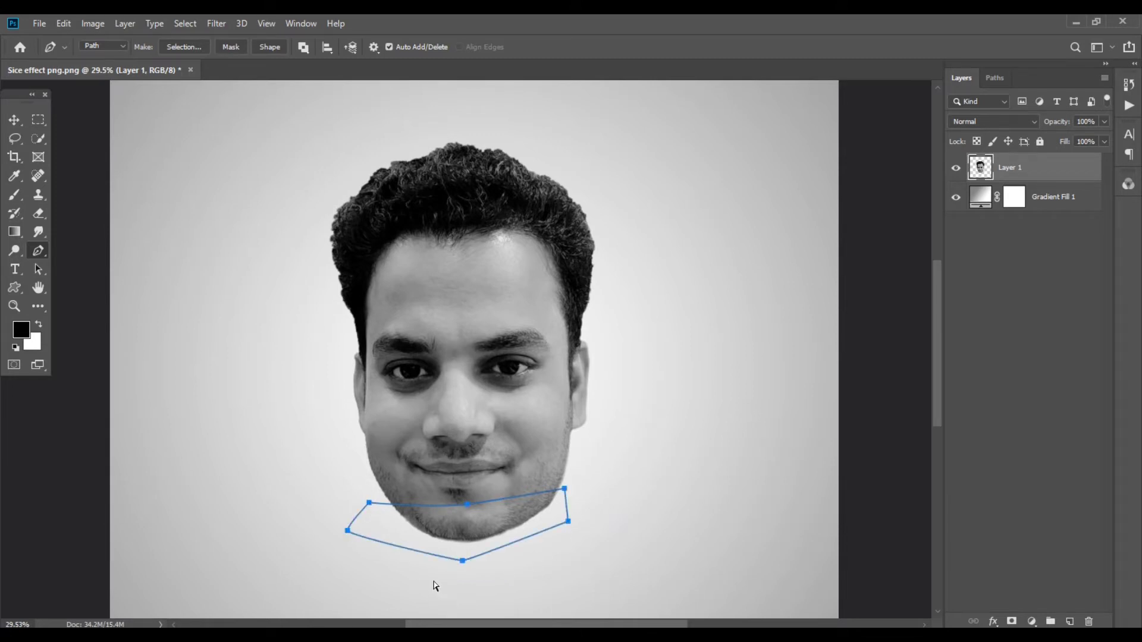
- Cut the chin selection and paste it in place onto a new Layer 2
key(ctrl+Return)
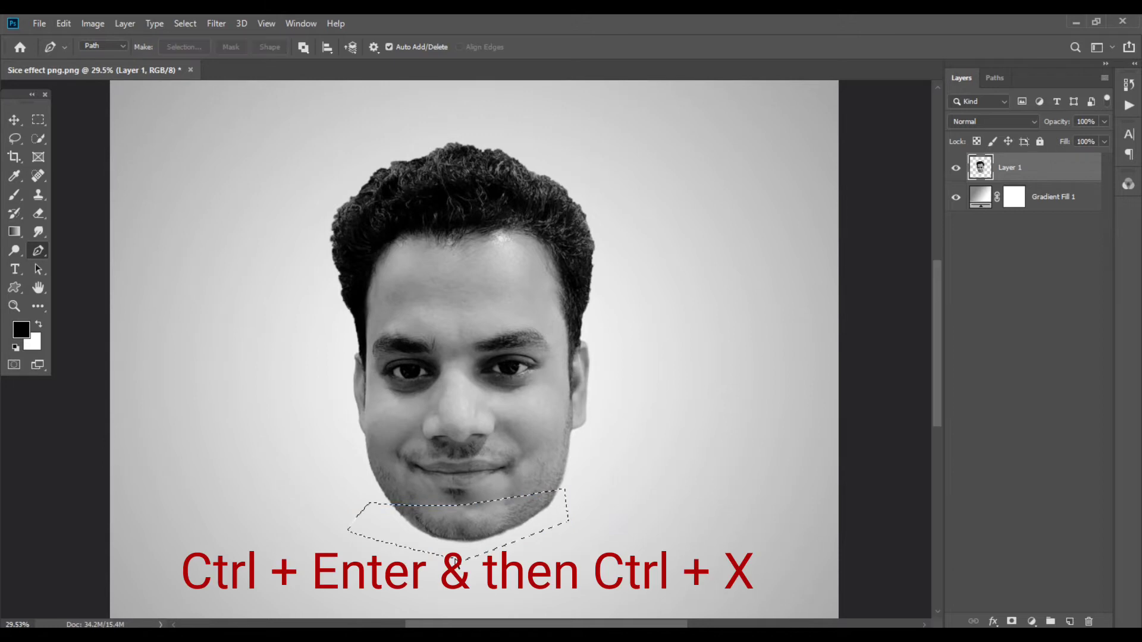
key(ctrl+x)
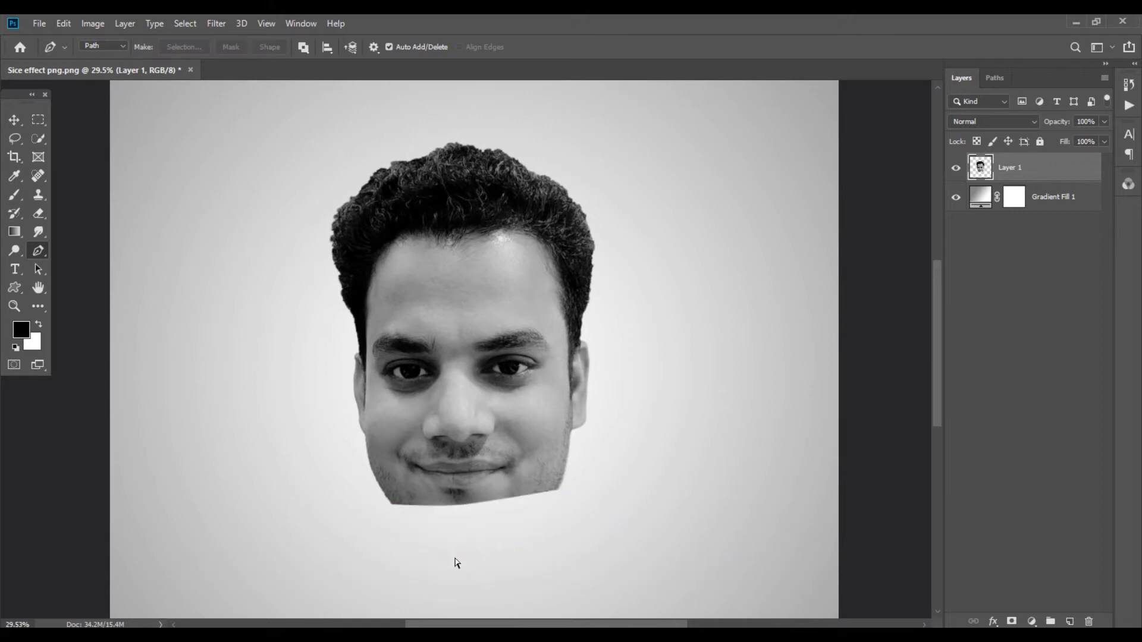
key(shift+ctrl+v)
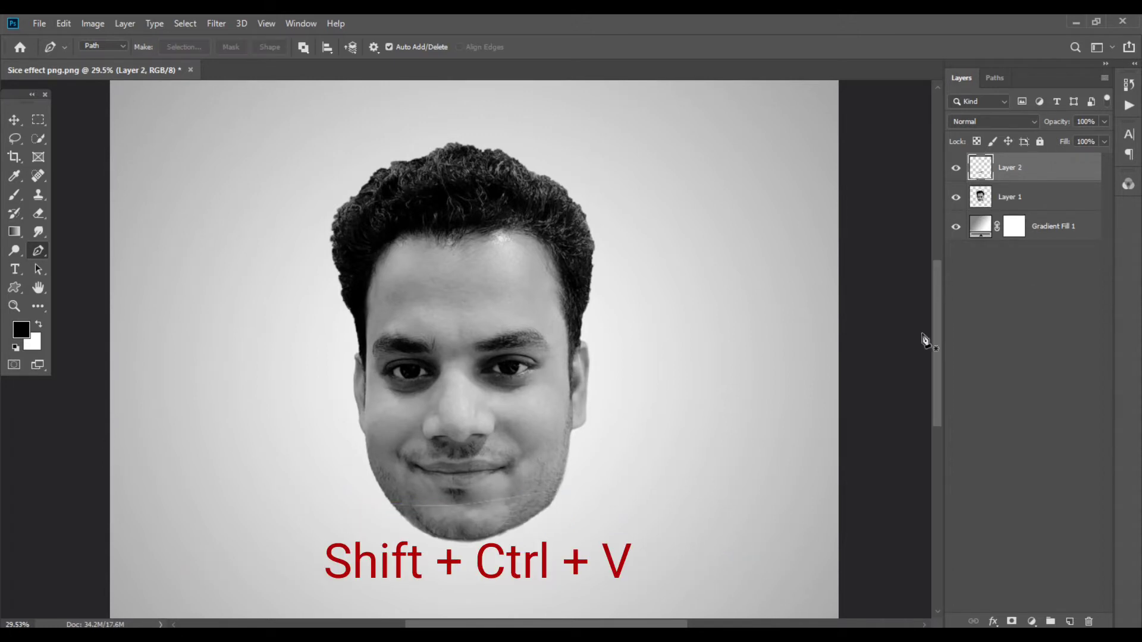
key(alt+bracketleft)
scroll(517, 489, up, 2)
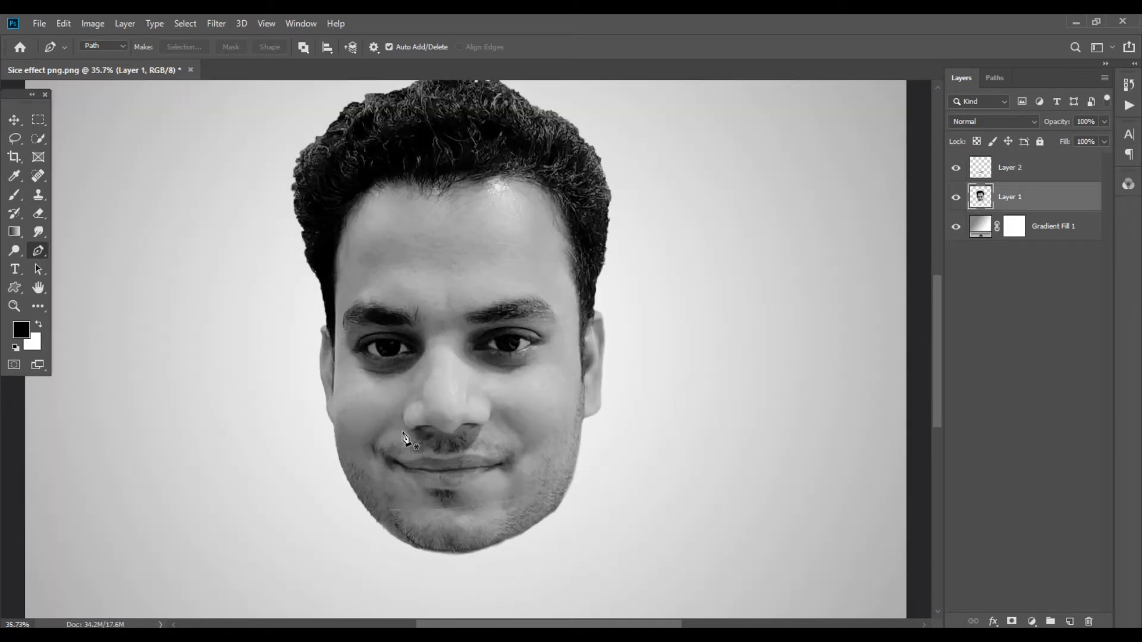
- Cut the lower-face and eye bands off along curved pen paths onto their own layers
click(311, 406)
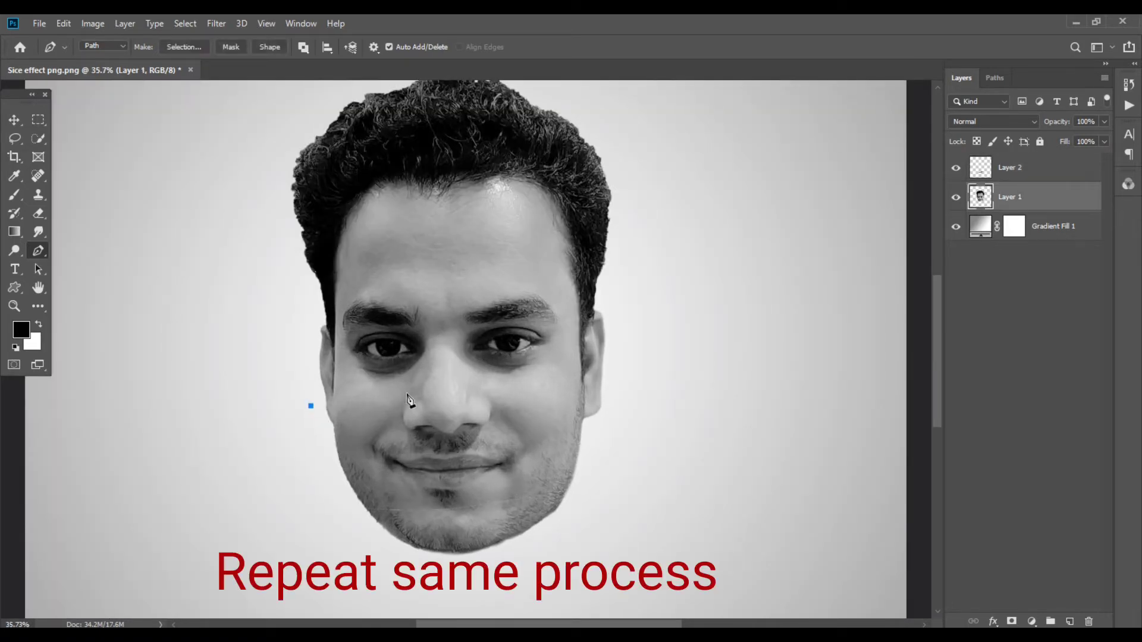
drag(485, 386, 491, 388)
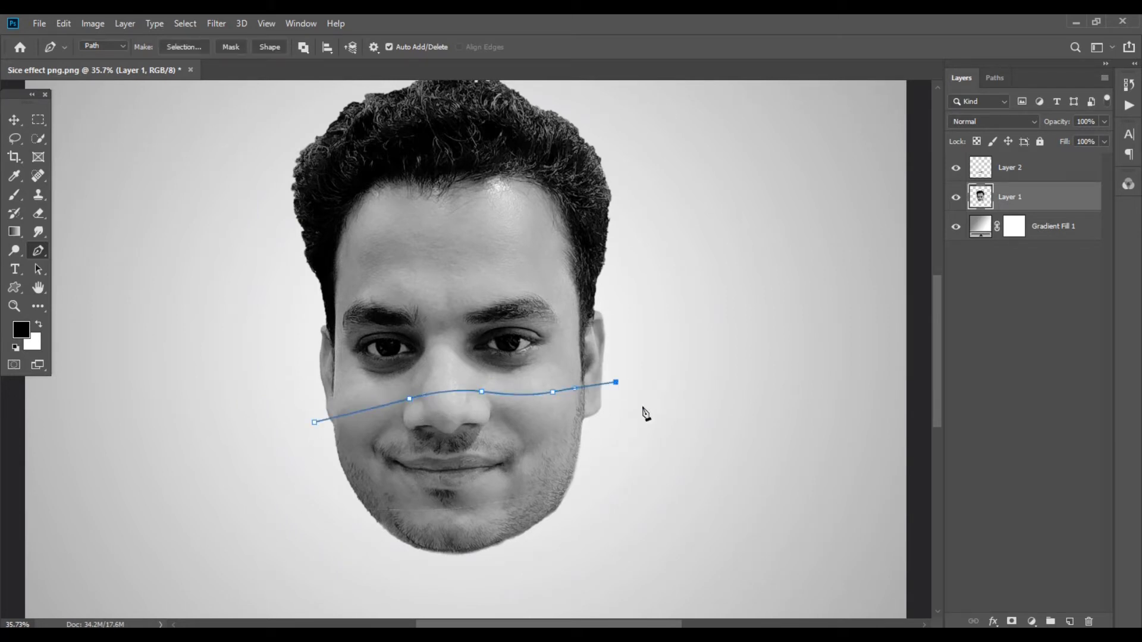
key(ctrl+Return)
key(Delete)
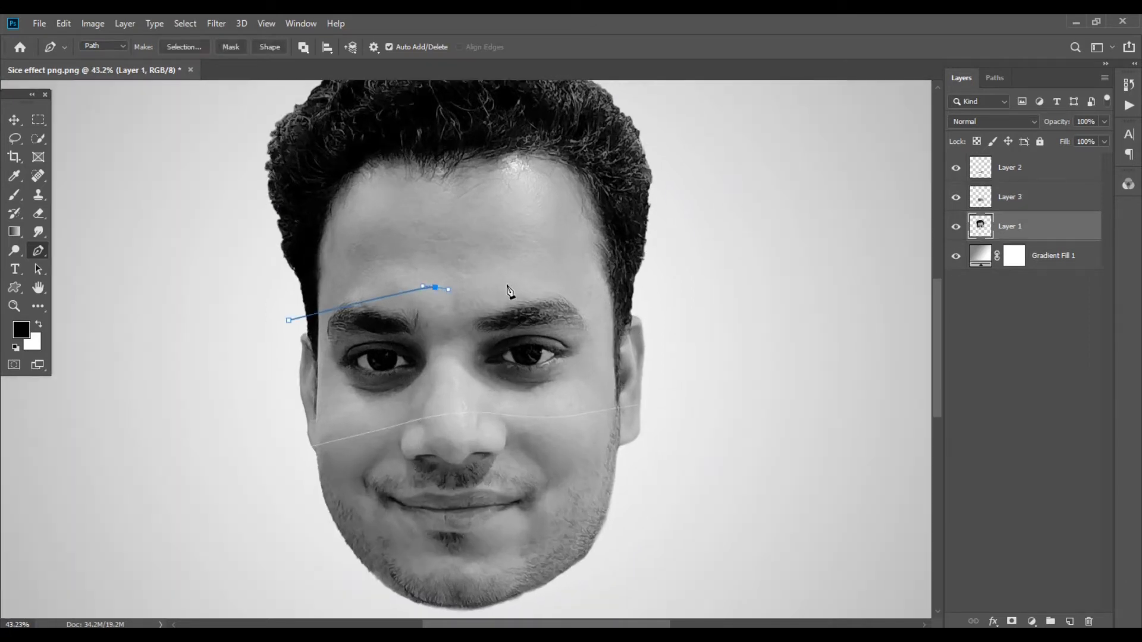
click(288, 320)
key(ctrl+Return)
key(Delete)
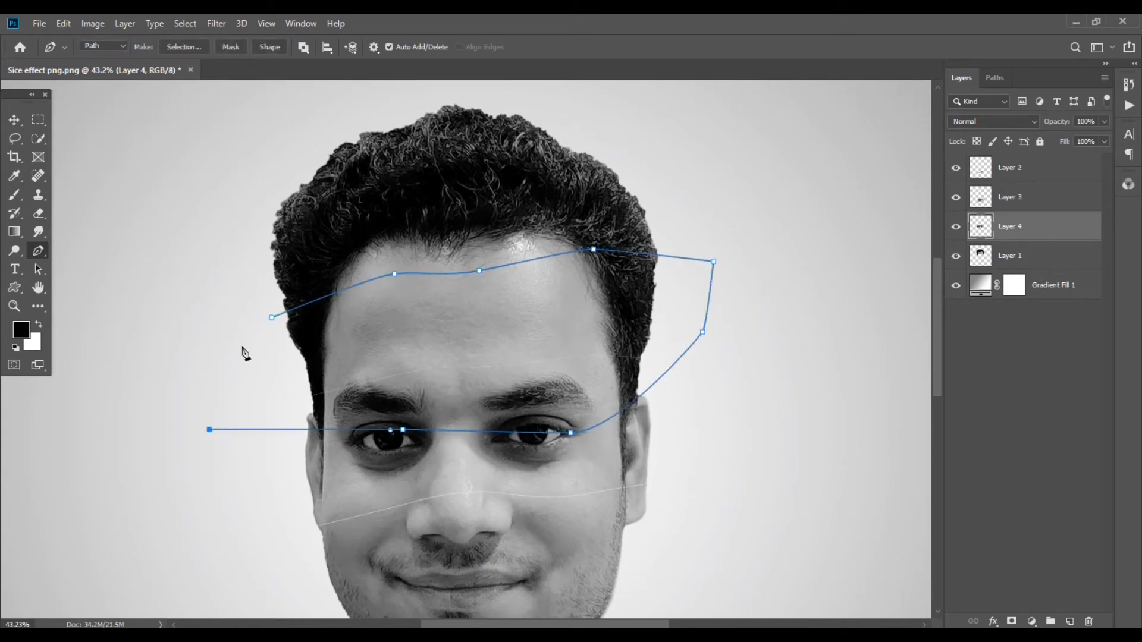
- Cut the forehead band onto a new layer, giving slices Layers 1 to 5
click(272, 317)
key(ctrl+Return)
click(1011, 255)
key(ctrl+shift+j)
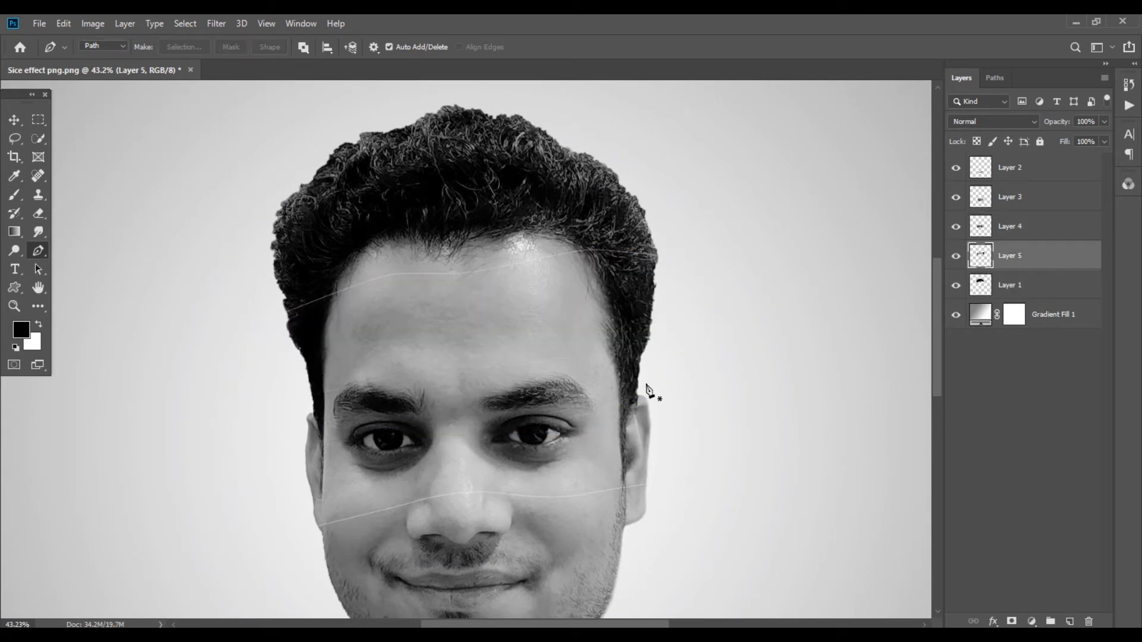
scroll(506, 377, down, 2)
scroll(500, 334, down, 3)
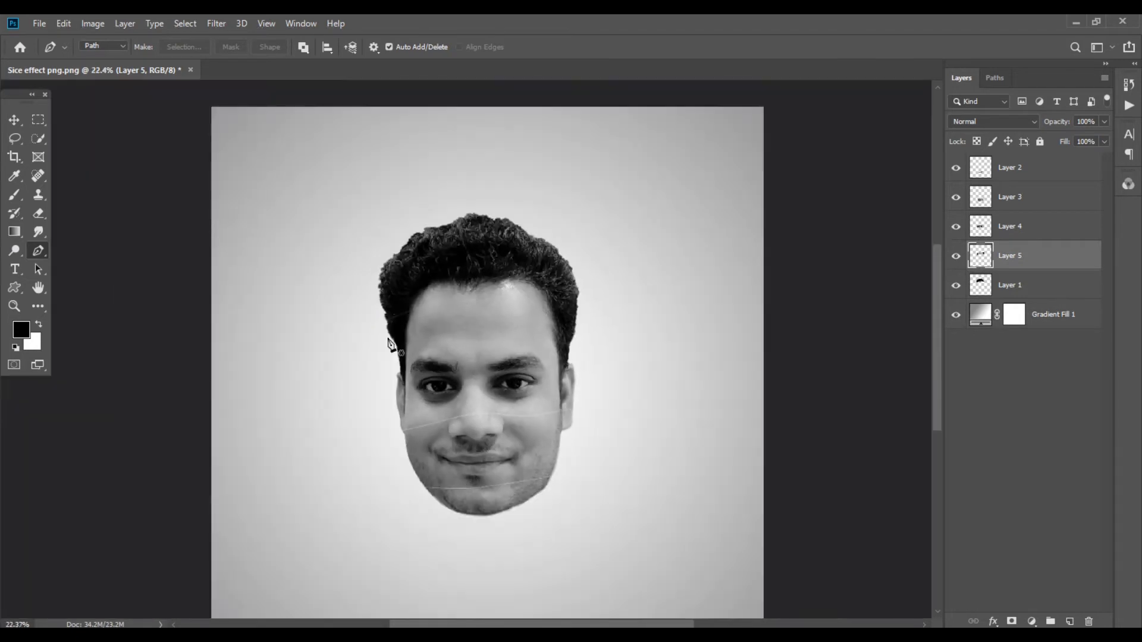
click(16, 121)
- Select all five face slice layers and scale them down to about 61%
click(992, 174)
shift+click(1000, 291)
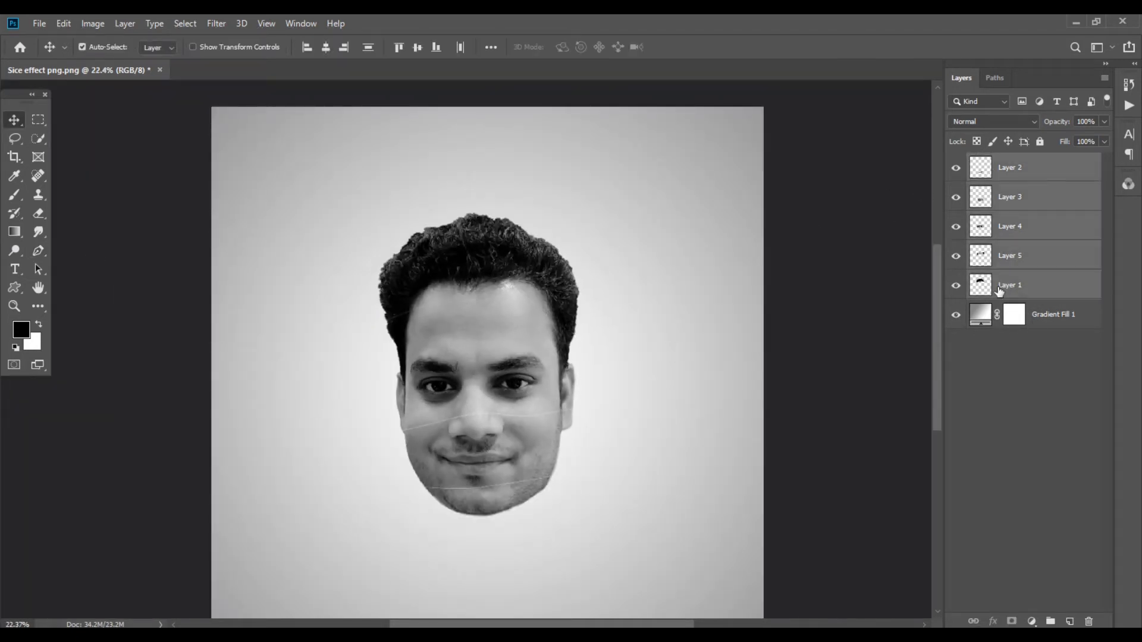
key(ctrl+t)
drag(577, 527, 516, 438)
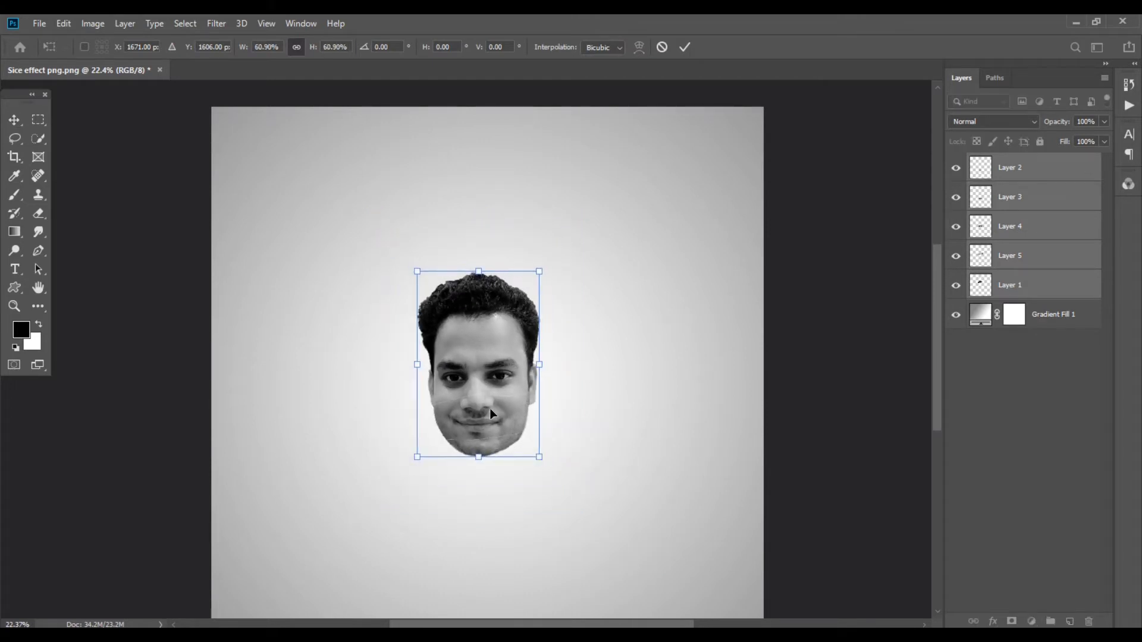
key(Return)
key(ctrl+0)
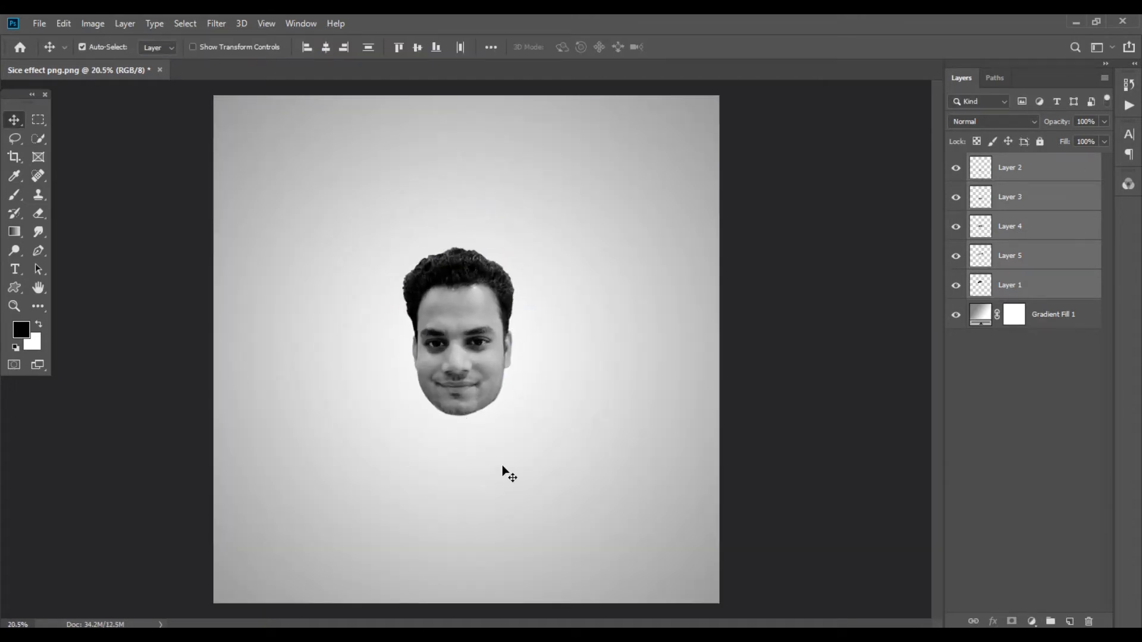
click(471, 416)
- Spread the slices: chin, mouth and eyes down; forehead and hair up
drag(469, 416, 464, 479)
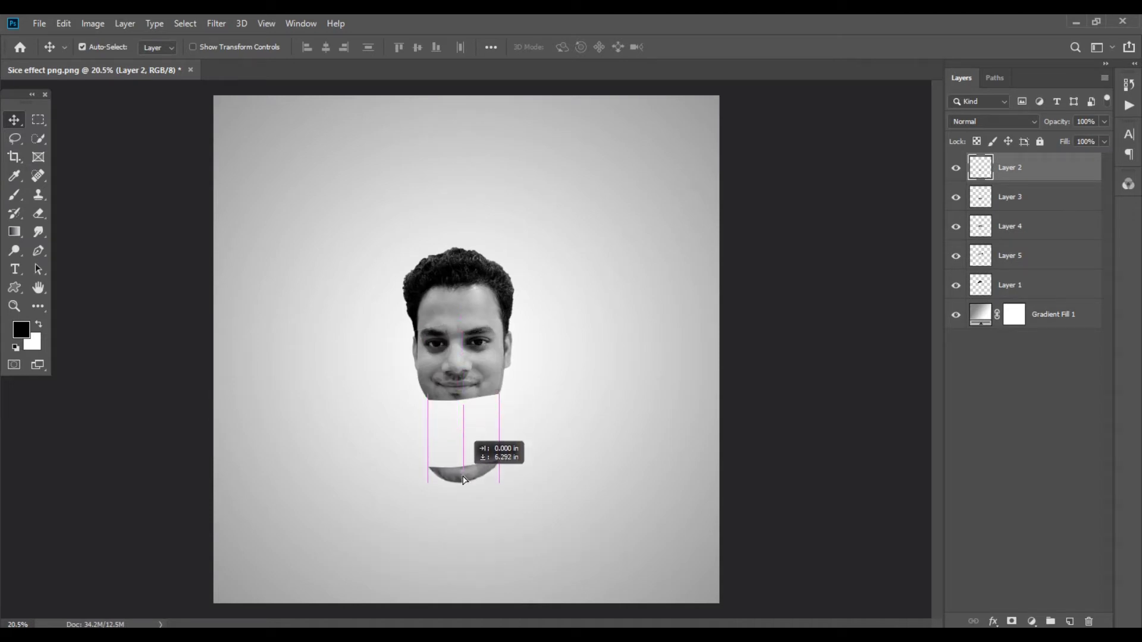
drag(466, 395, 466, 432)
drag(472, 353, 472, 367)
drag(477, 324, 477, 316)
drag(466, 274, 465, 232)
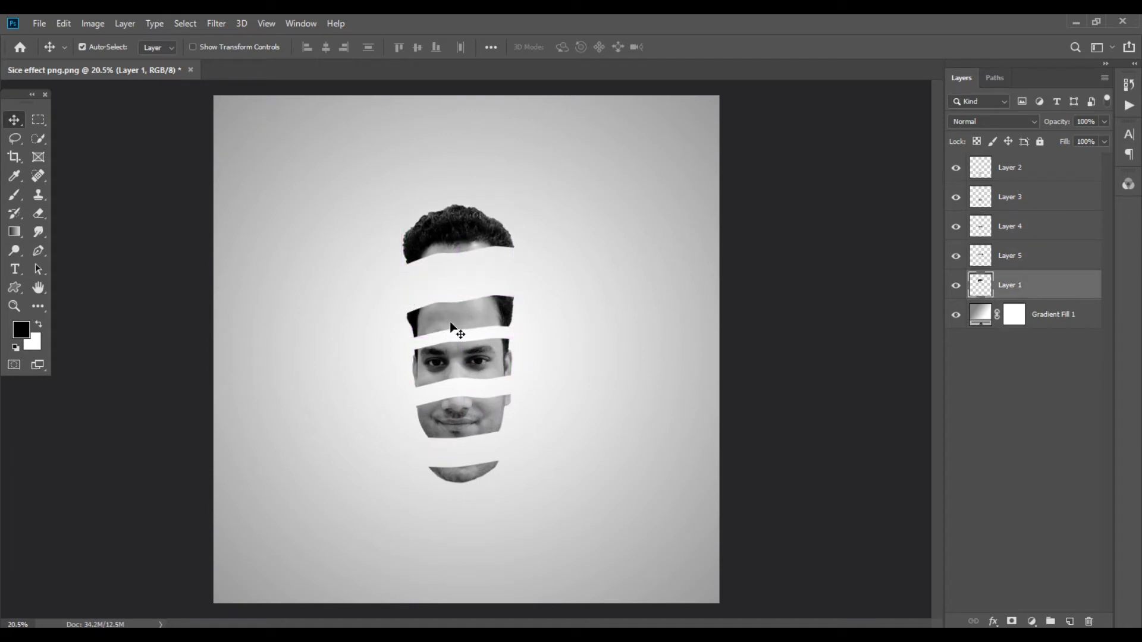
drag(451, 324, 450, 308)
- Fine-tune the mouth and chin slice positions so the gaps are even
click(458, 366)
drag(456, 466, 458, 478)
drag(469, 433, 470, 442)
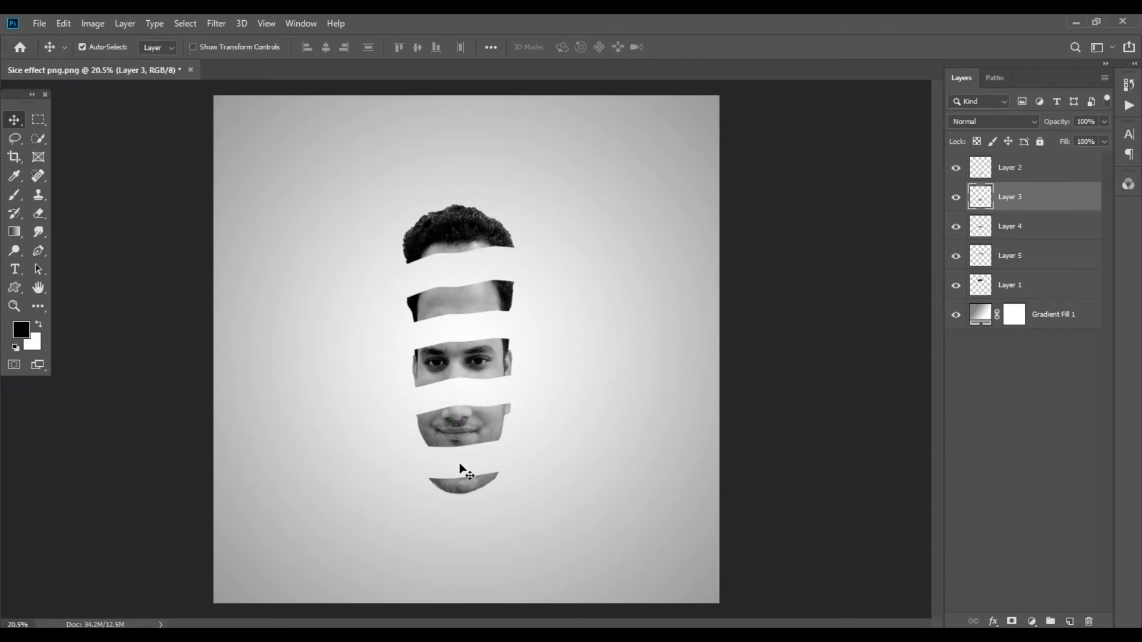
scroll(462, 498, up, 2)
scroll(462, 495, up, 2)
scroll(463, 476, up, 2)
click(467, 485)
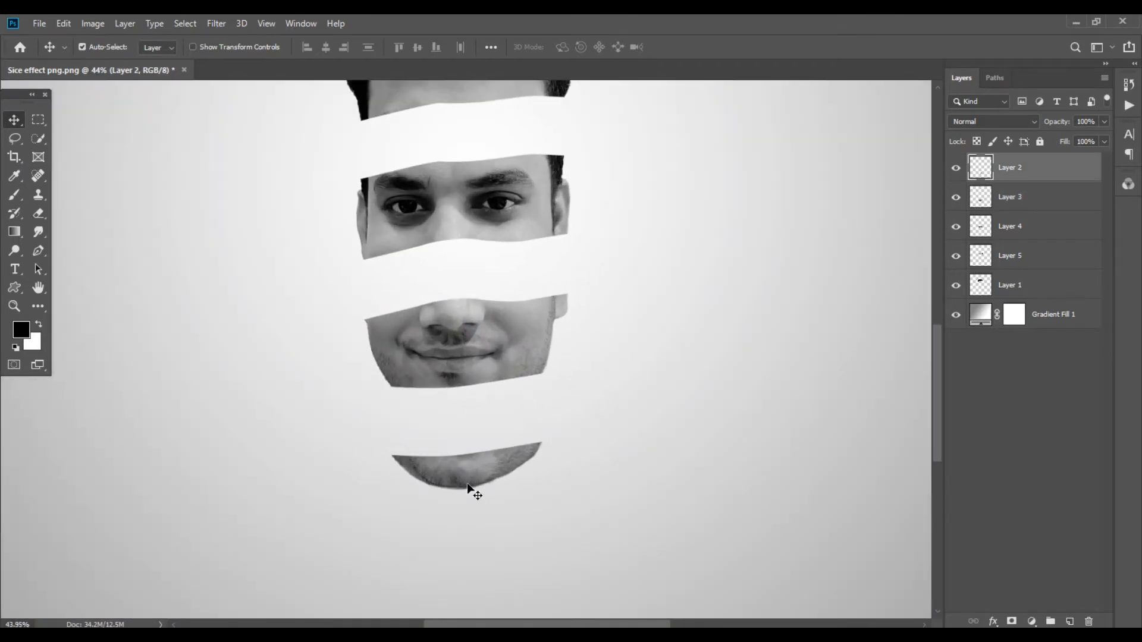
- Select the mouth slice layer and set the Pen tool to Shape mode
click(956, 168)
click(981, 197)
click(37, 251)
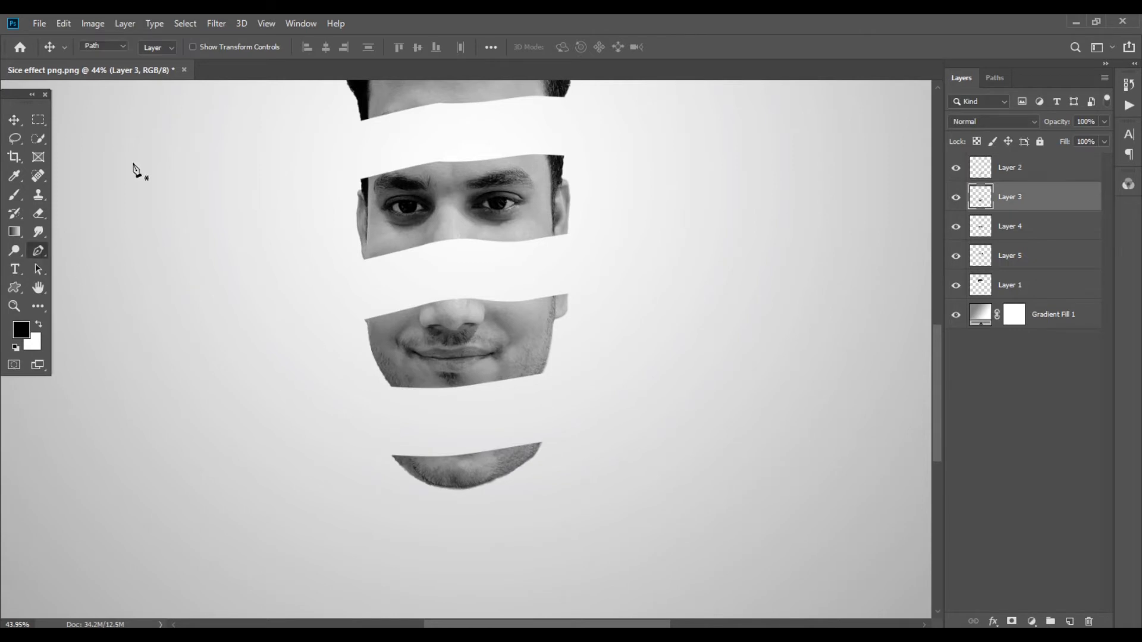
click(124, 46)
click(101, 57)
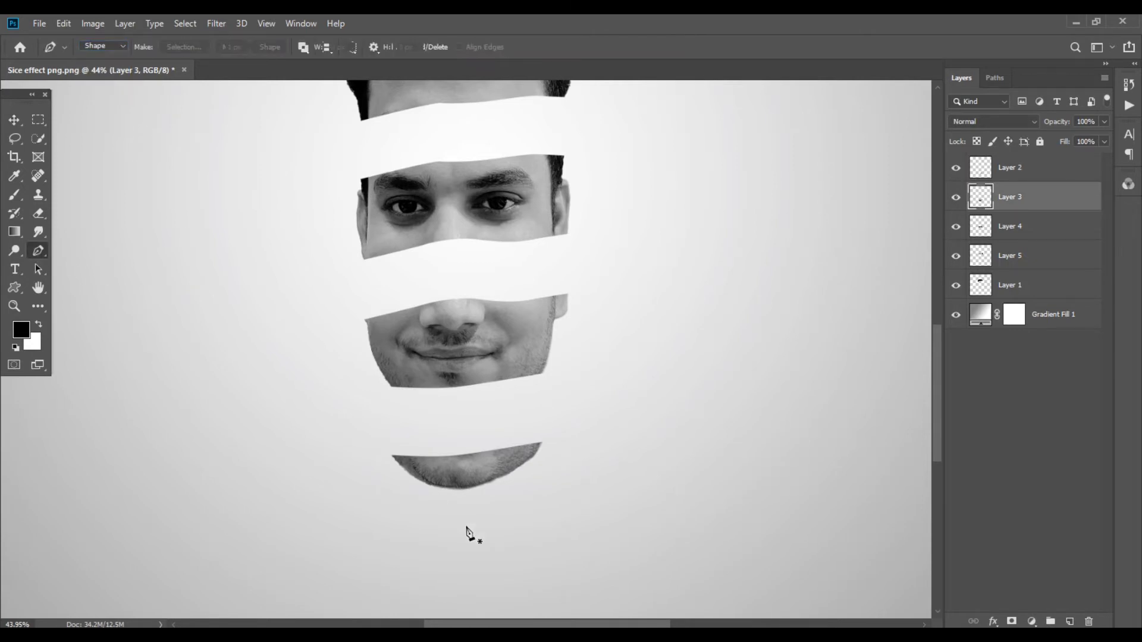
scroll(482, 494, up, 2)
scroll(357, 461, up, 1)
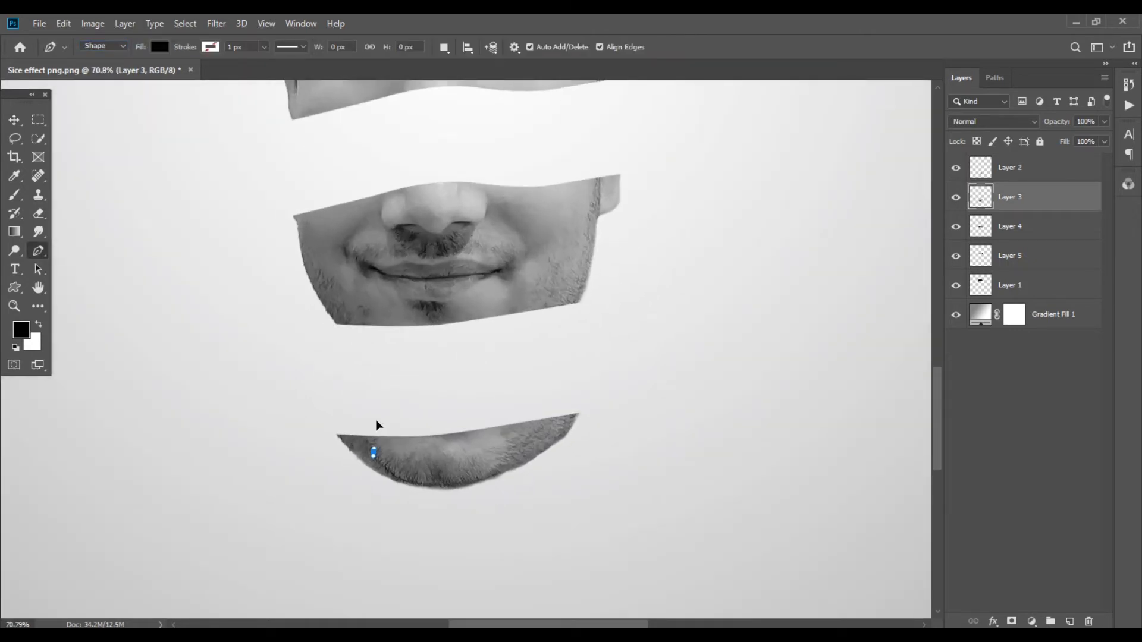
- Draw a black curved cut-surface shape, Shape 1, over the chin slice's top edge
drag(375, 416, 459, 396)
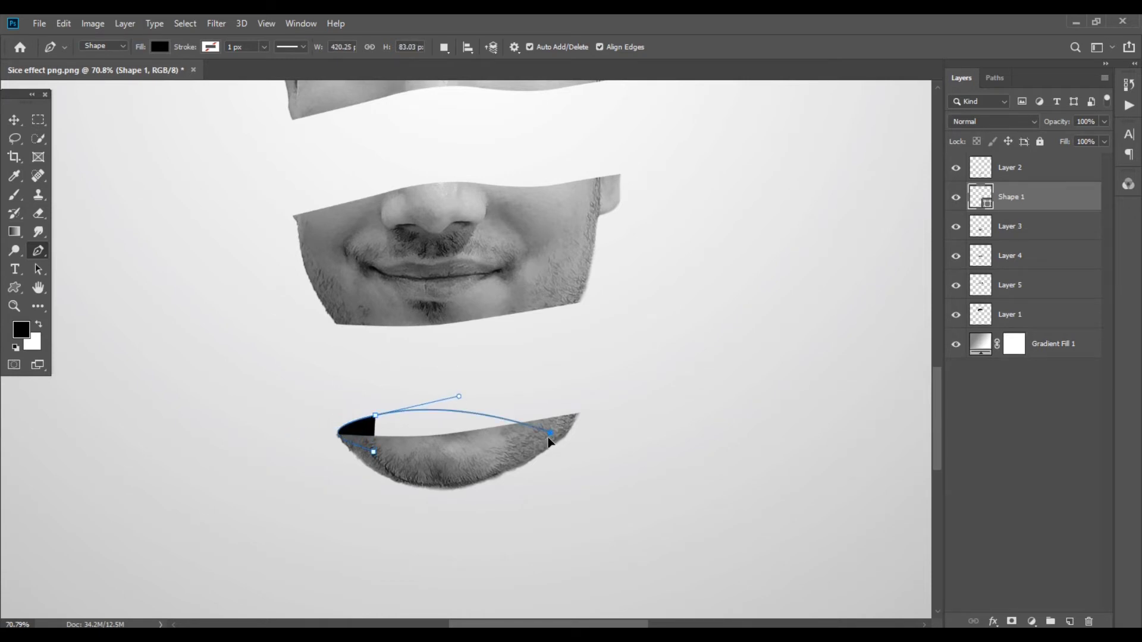
drag(551, 433, 452, 475)
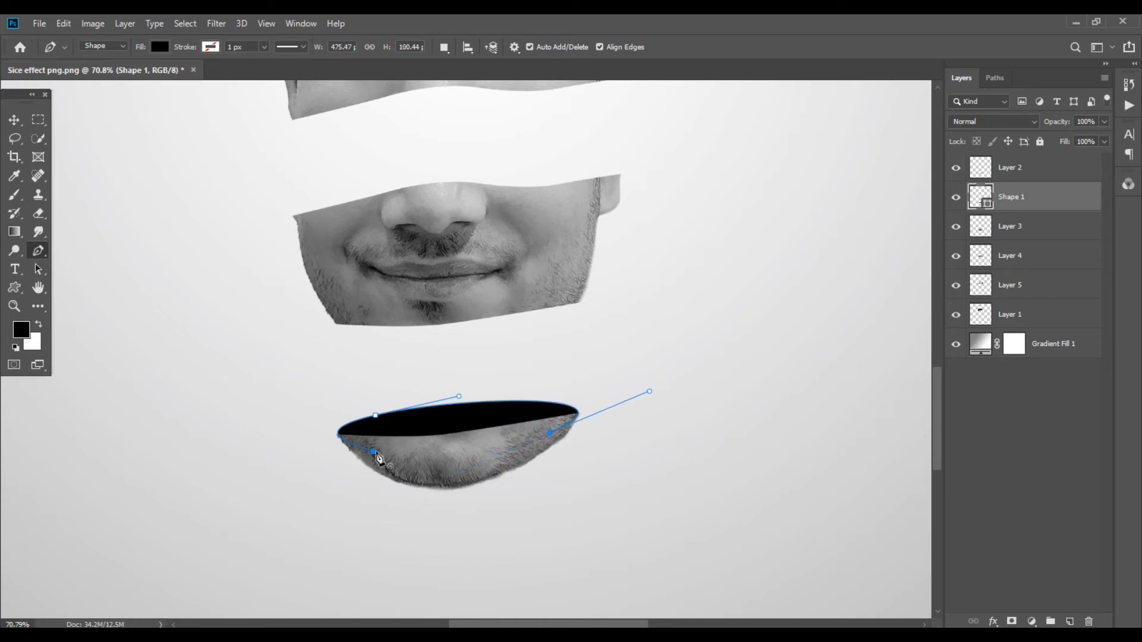
click(375, 453)
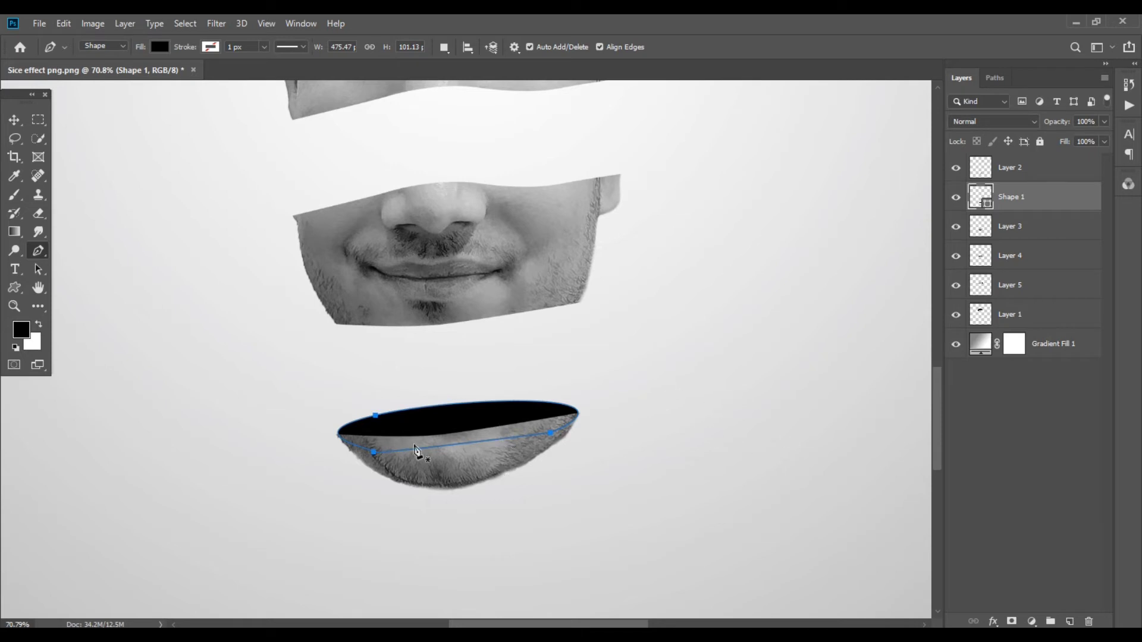
key(ctrl+Return)
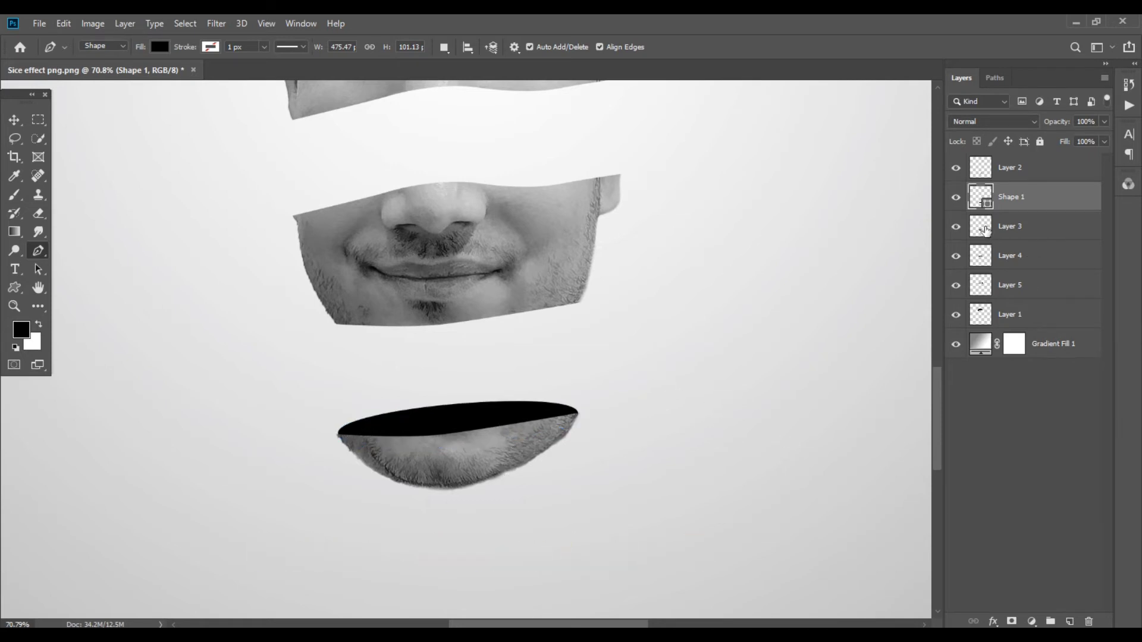
key(ctrl+d)
click(987, 235)
click(957, 227)
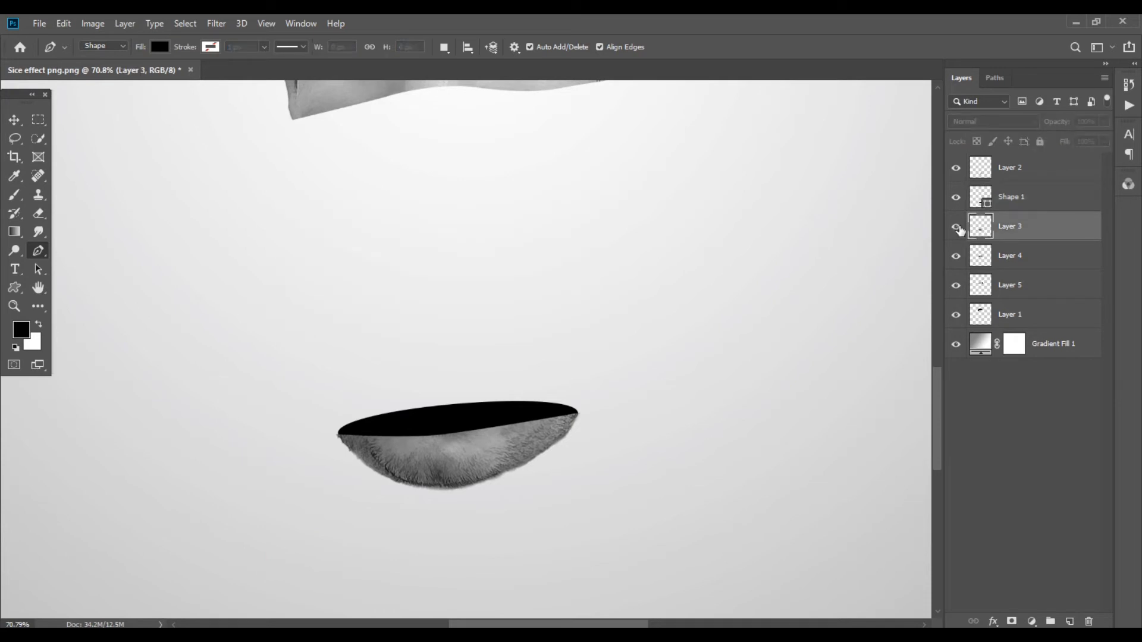
click(984, 257)
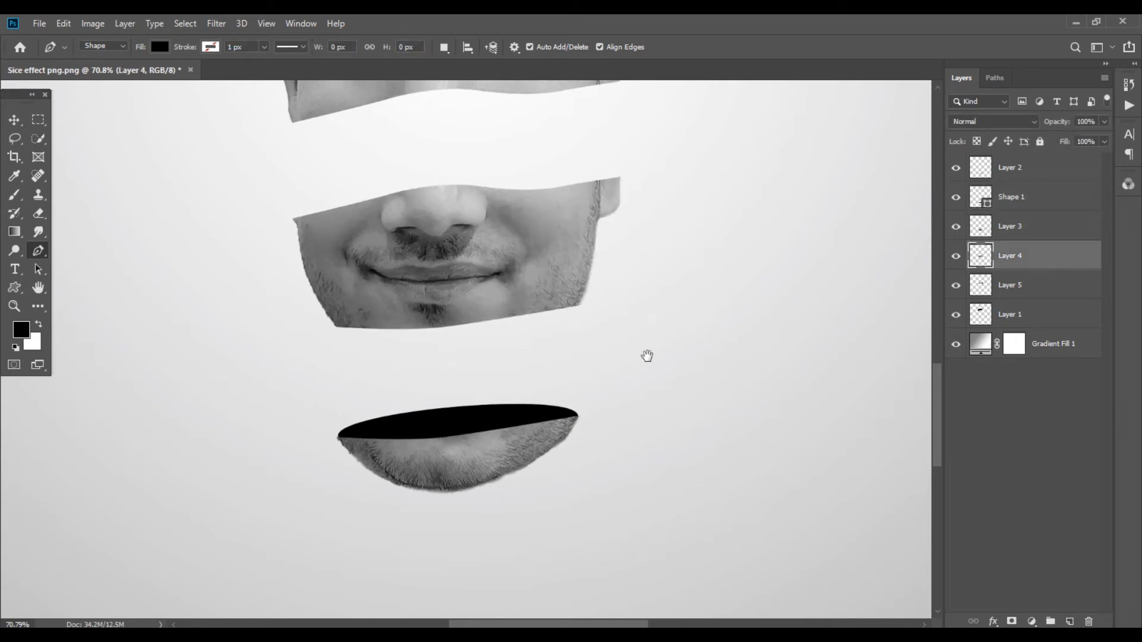
- Draw a closed black curved band along the top of the nose slice
drag(645, 354, 621, 488)
scroll(430, 382, down, 1)
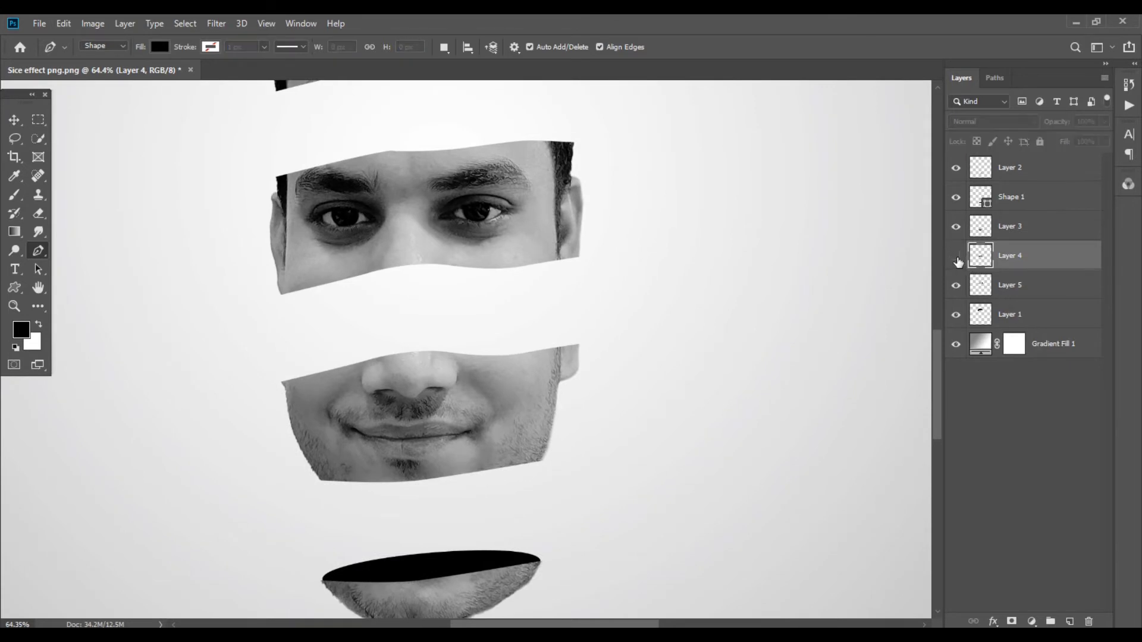
click(957, 257)
scroll(348, 426, up, 1)
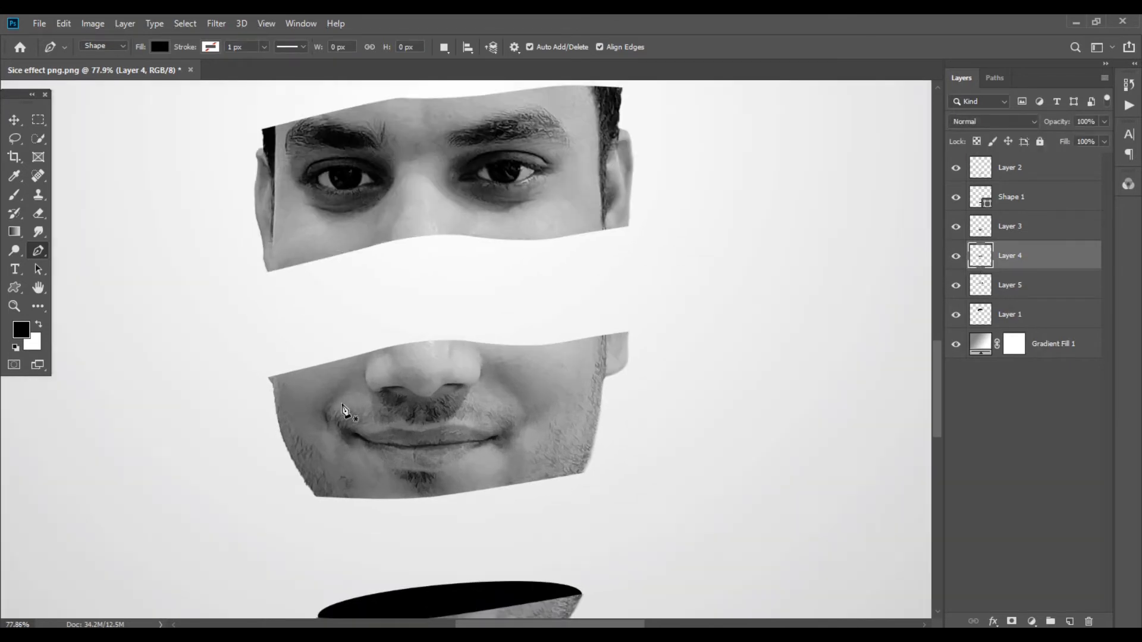
scroll(345, 413, up, 1)
drag(290, 335, 373, 313)
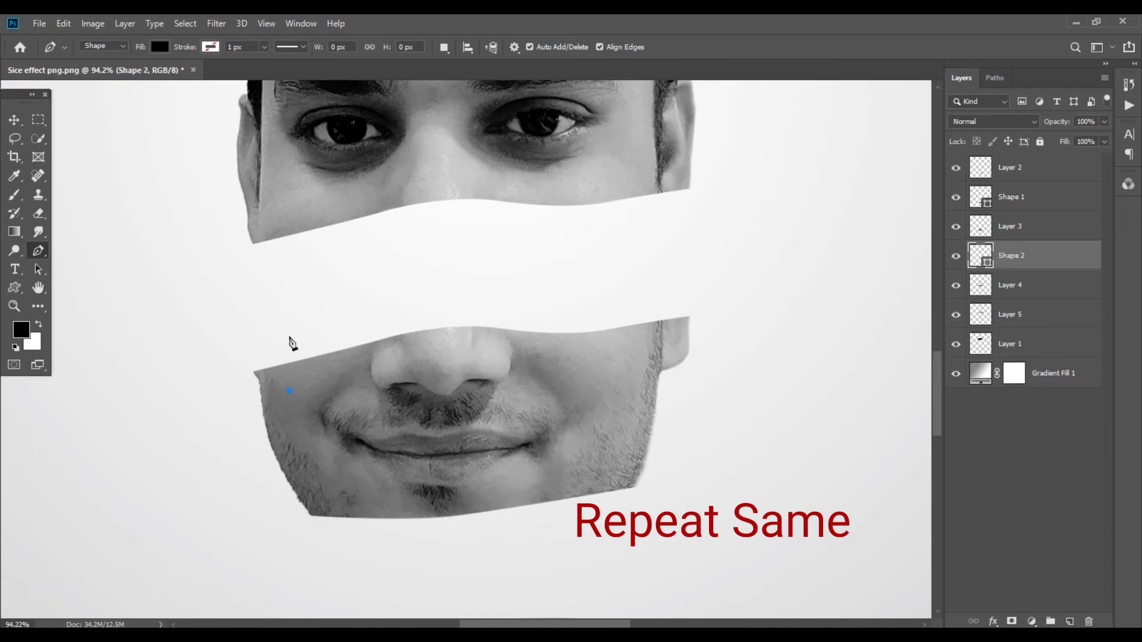
key(ctrl+z)
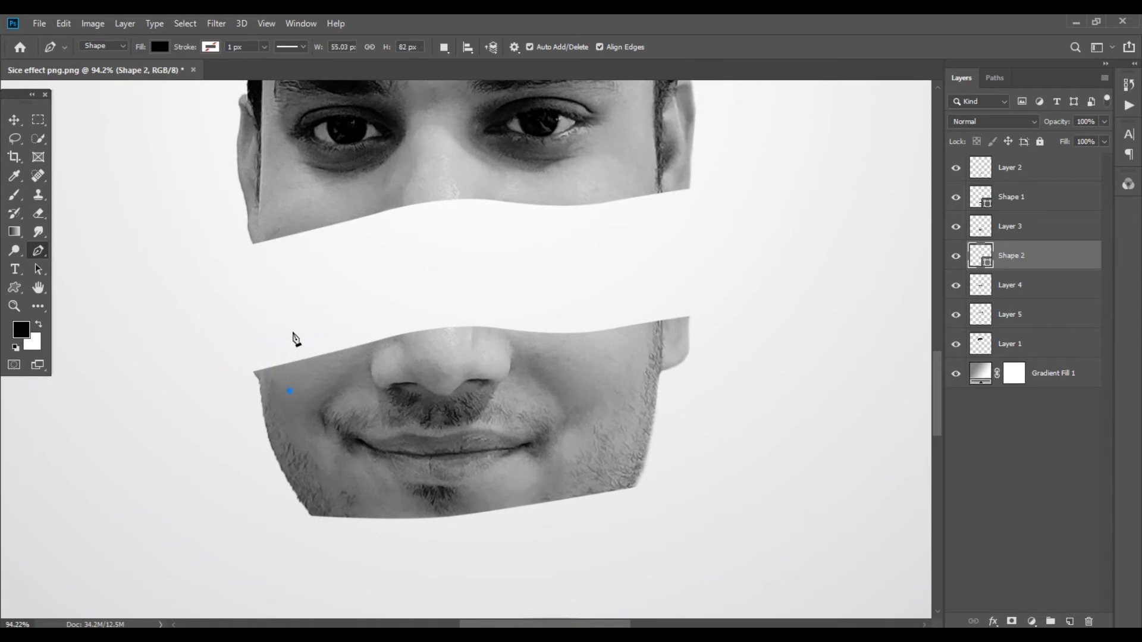
drag(293, 329, 392, 296)
drag(642, 353, 455, 455)
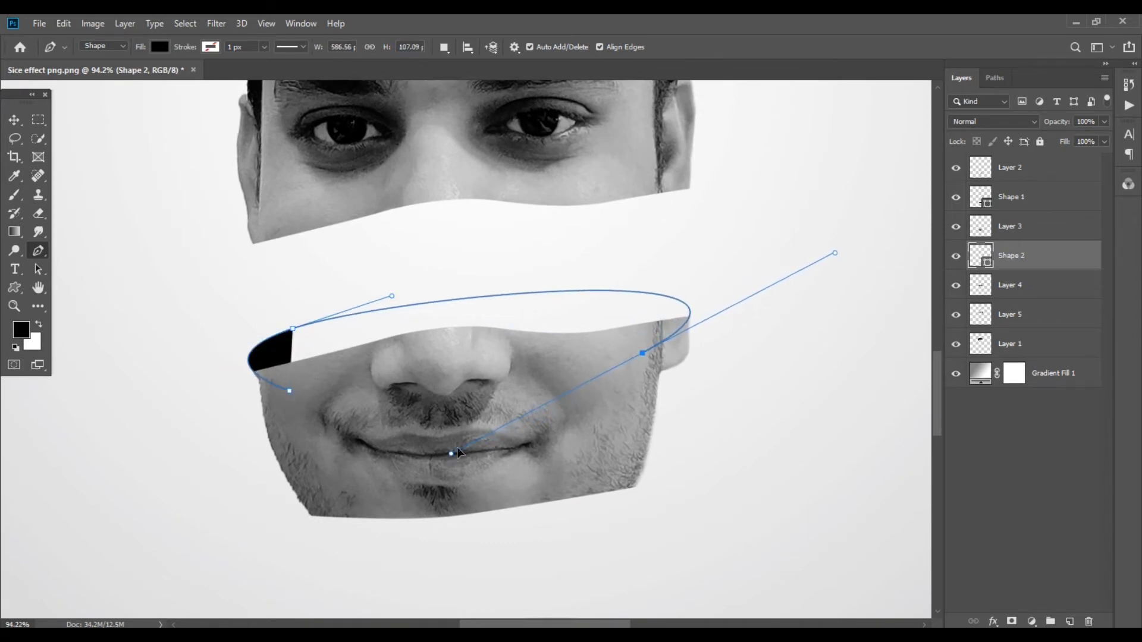
alt+click(643, 355)
click(289, 391)
key(Return)
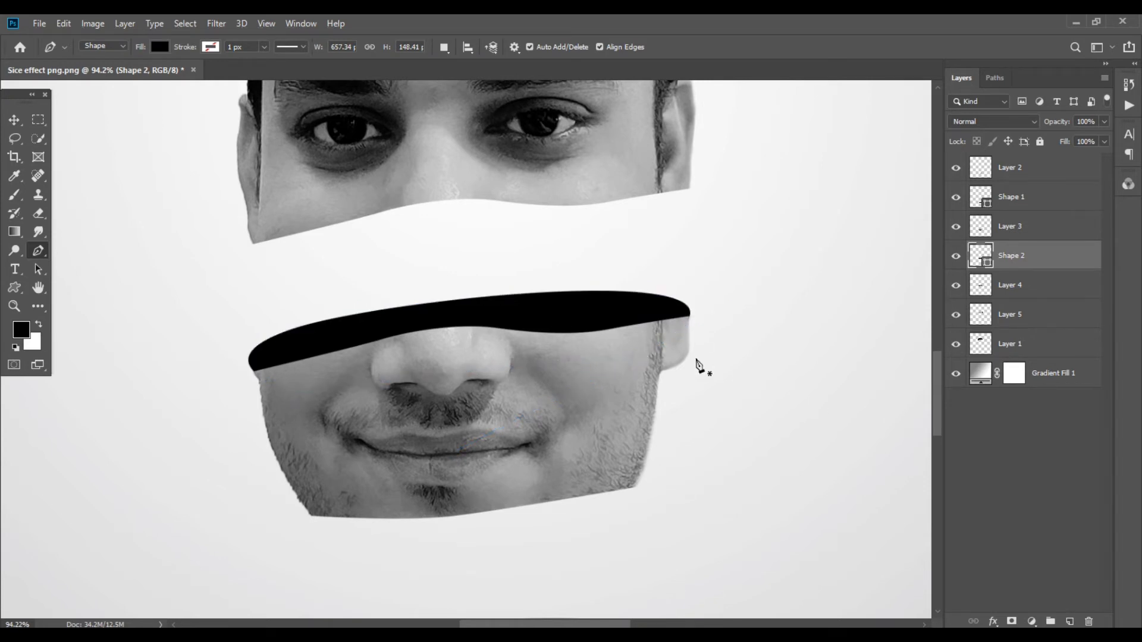
- Draw a black curved band along the top of the eye slice
scroll(696, 364, up, 5)
click(1012, 285)
scroll(688, 365, down, 1)
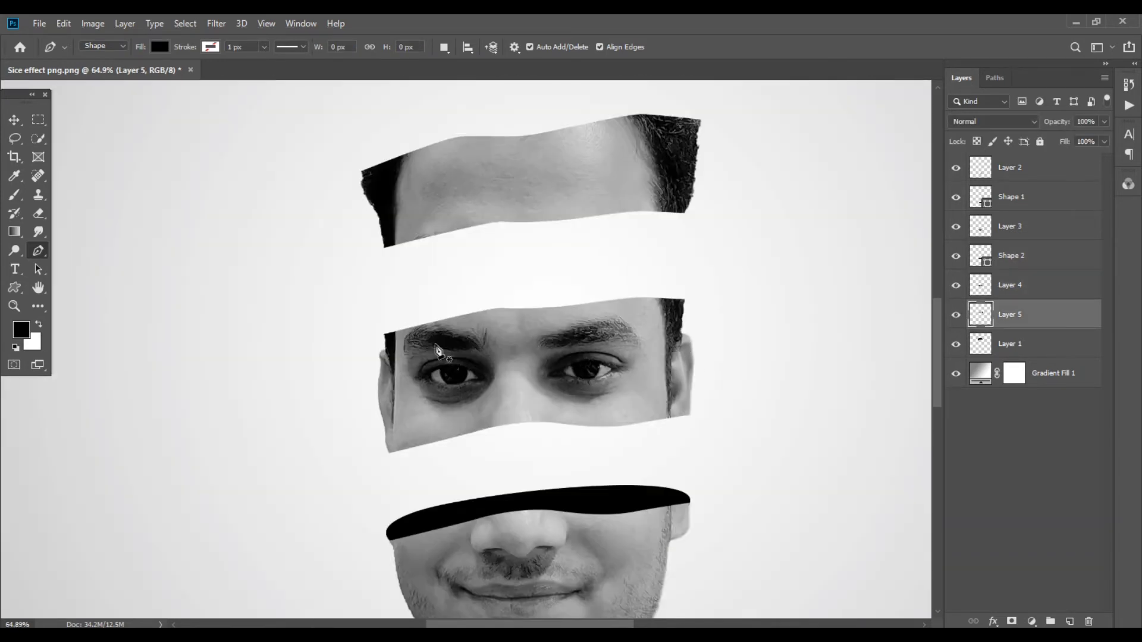
scroll(689, 364, down, 1)
click(404, 350)
drag(399, 300, 480, 267)
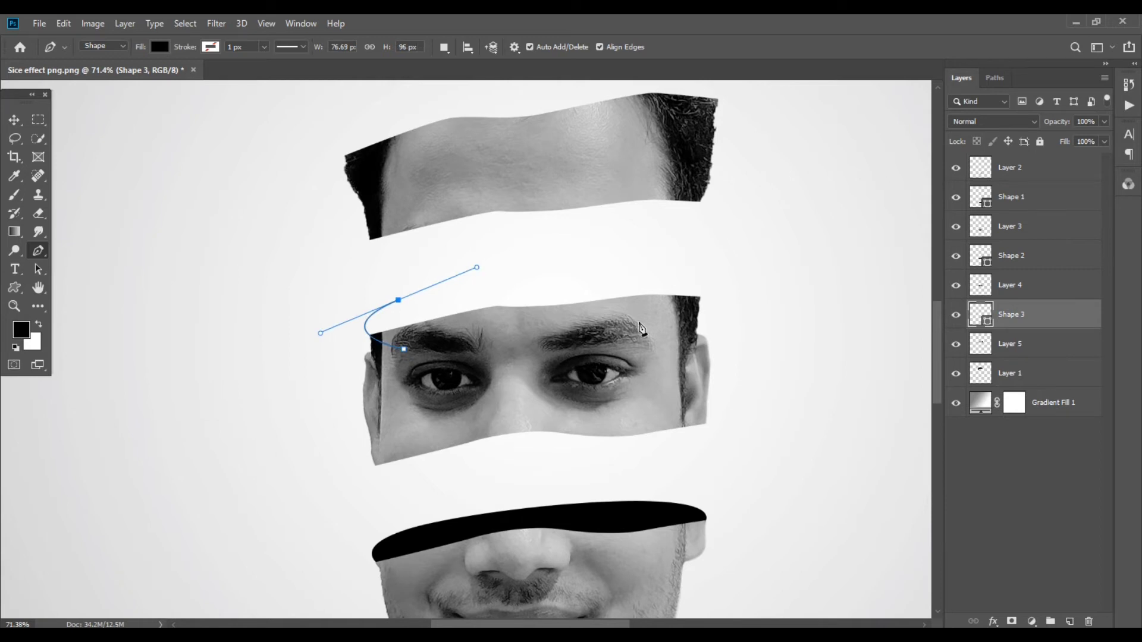
drag(669, 323, 801, 250)
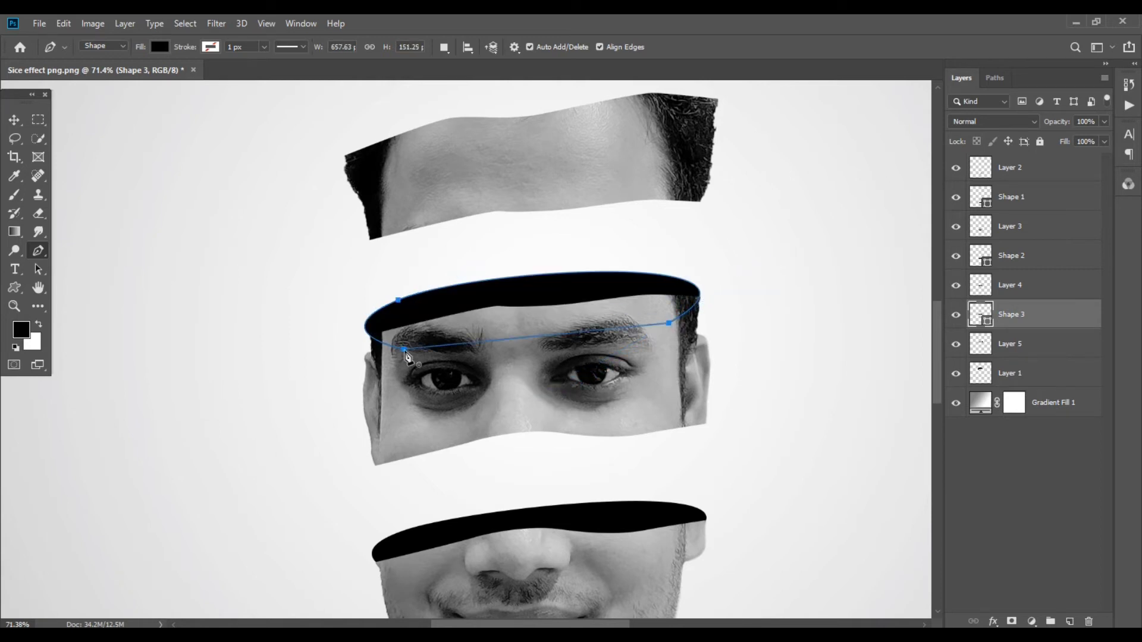
key(Return)
- Draw a closed black curved band along the top of the forehead slice
key(alt+bracketleft)
scroll(672, 354, down, 3)
scroll(672, 354, up, 3)
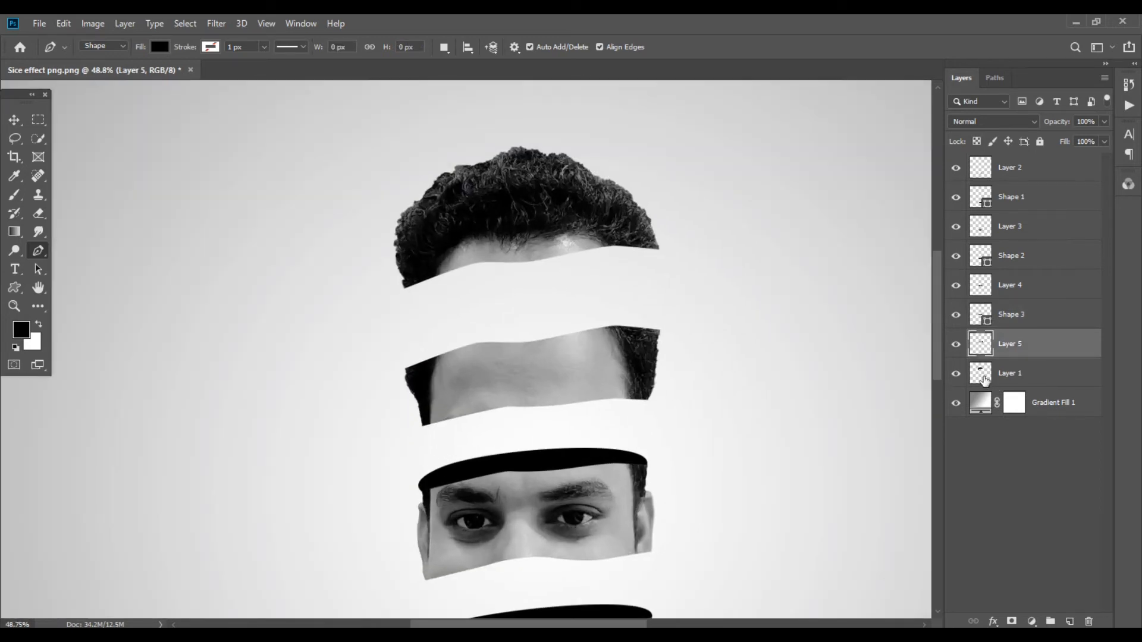
key(alt+bracketleft)
click(423, 403)
drag(405, 334, 496, 286)
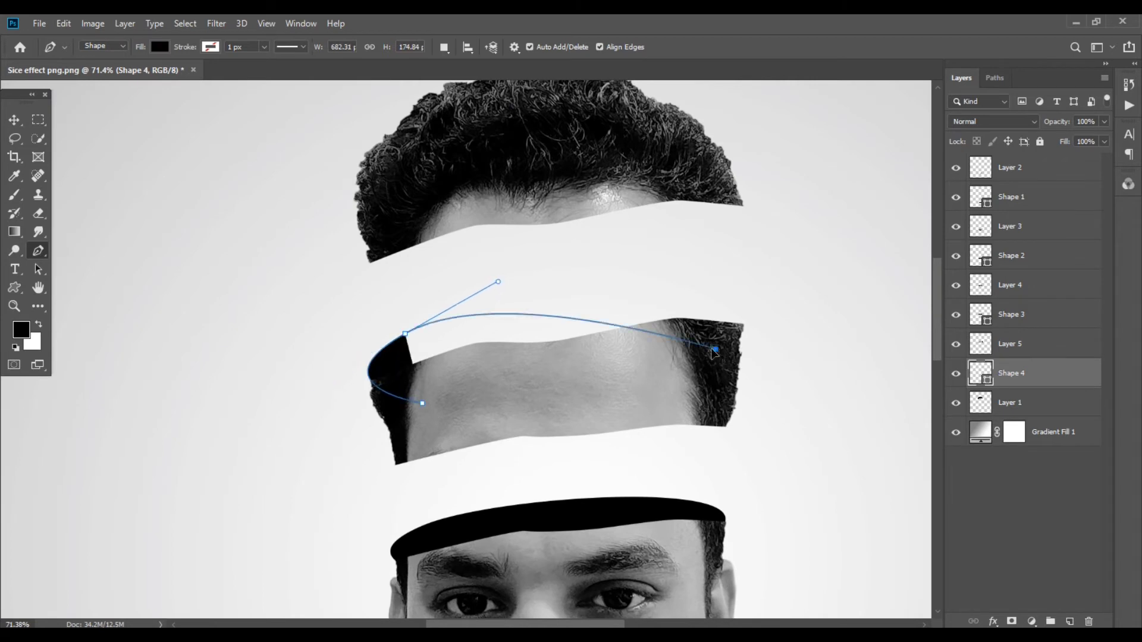
drag(716, 350, 584, 424)
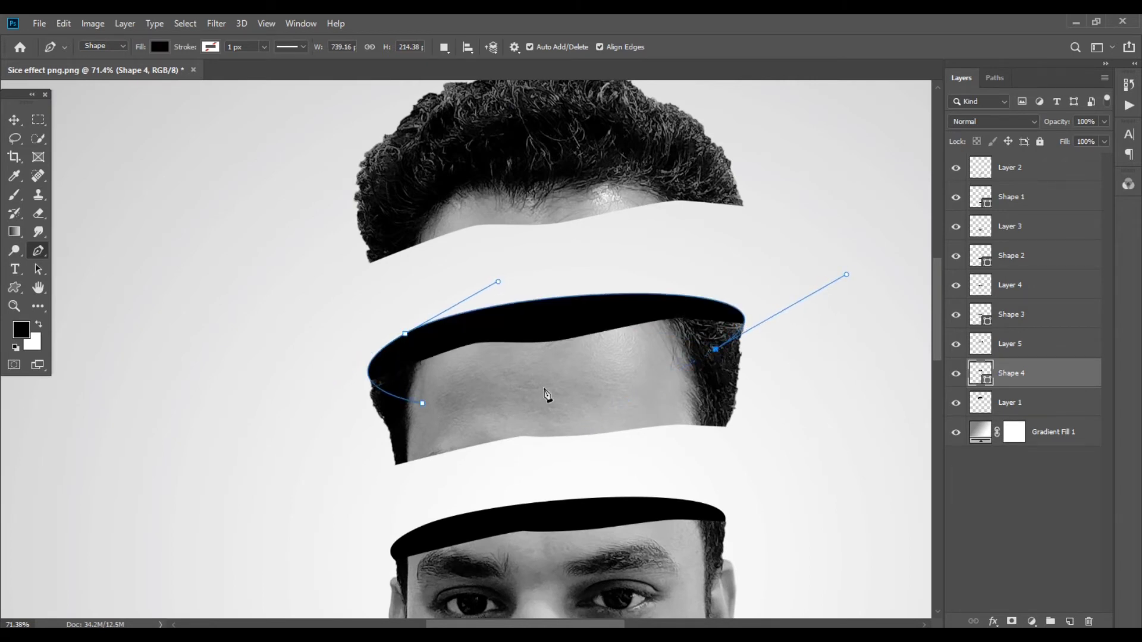
click(422, 404)
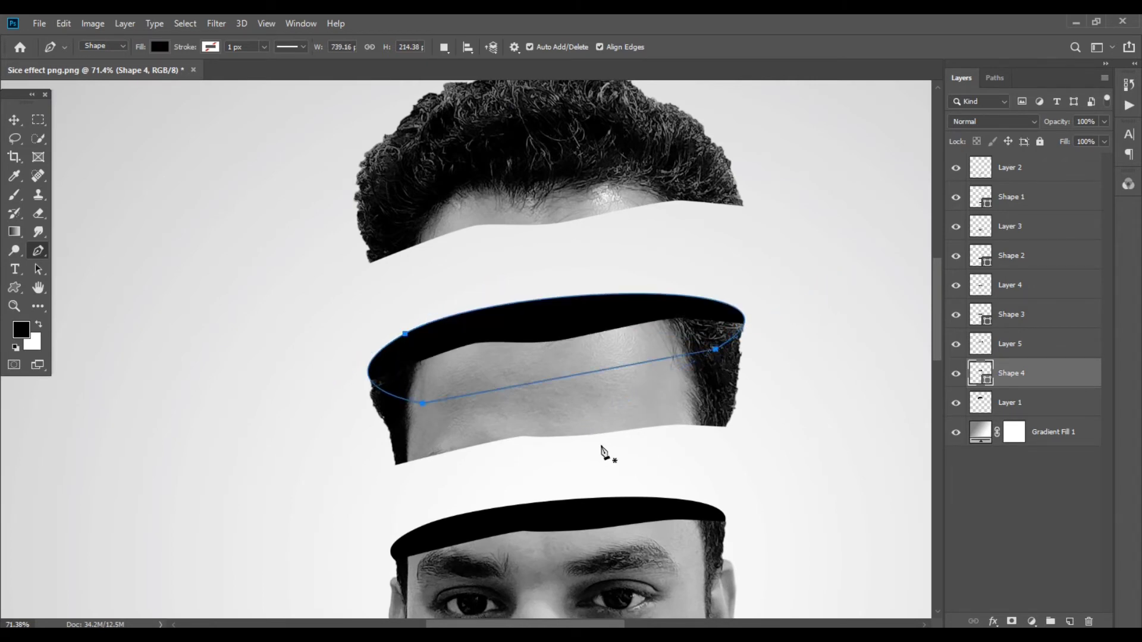
key(Return)
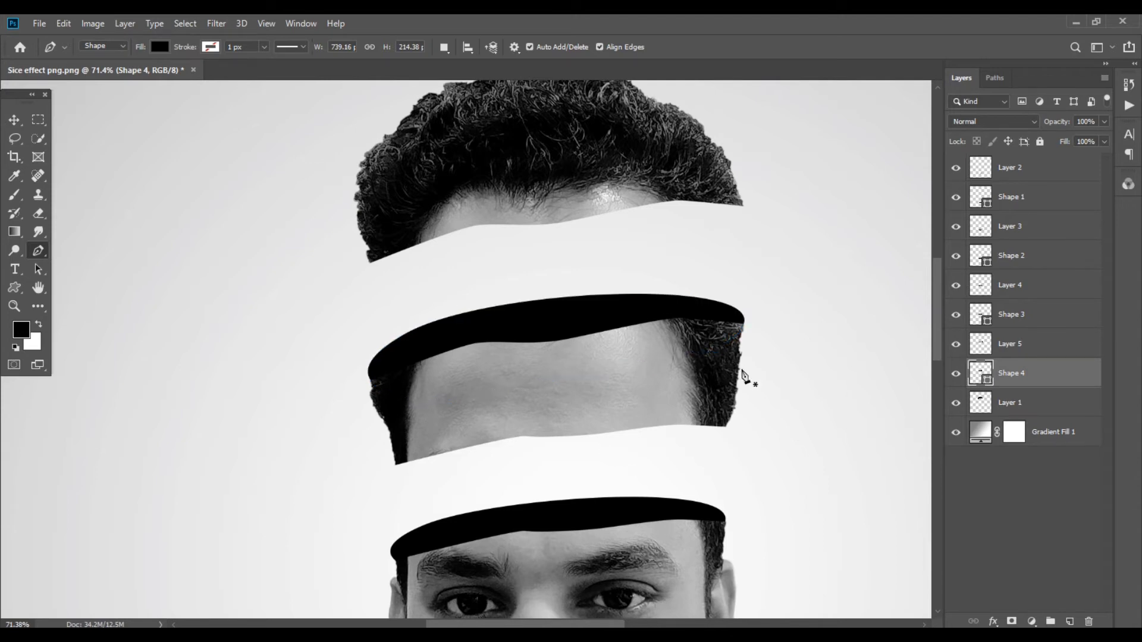
scroll(744, 375, down, 3)
scroll(582, 352, down, 2)
scroll(602, 383, down, 1)
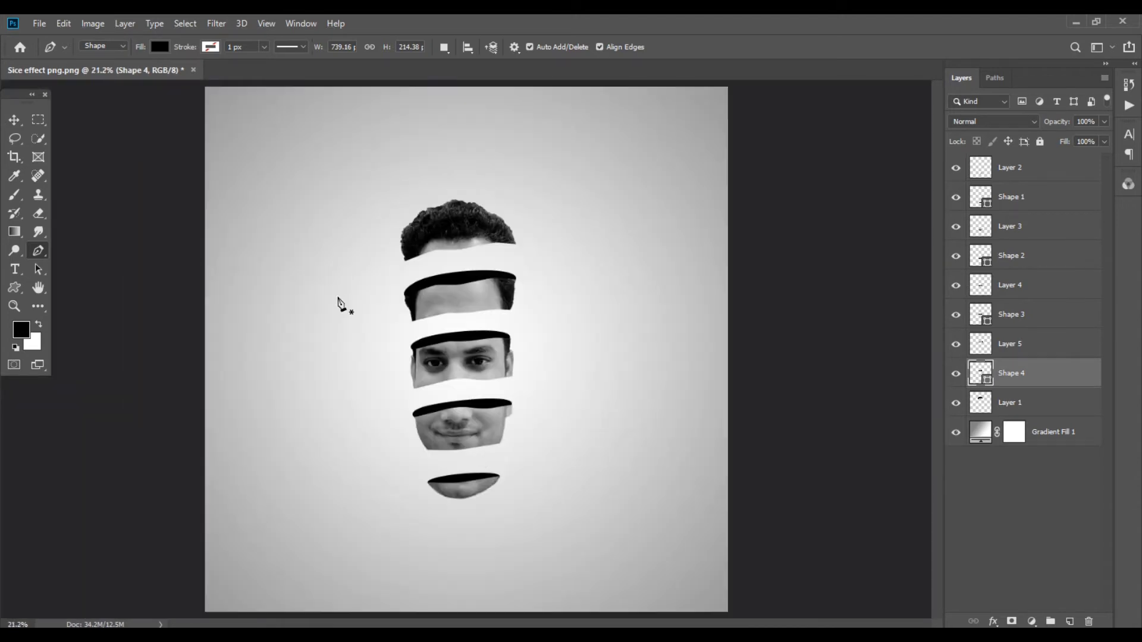
click(14, 119)
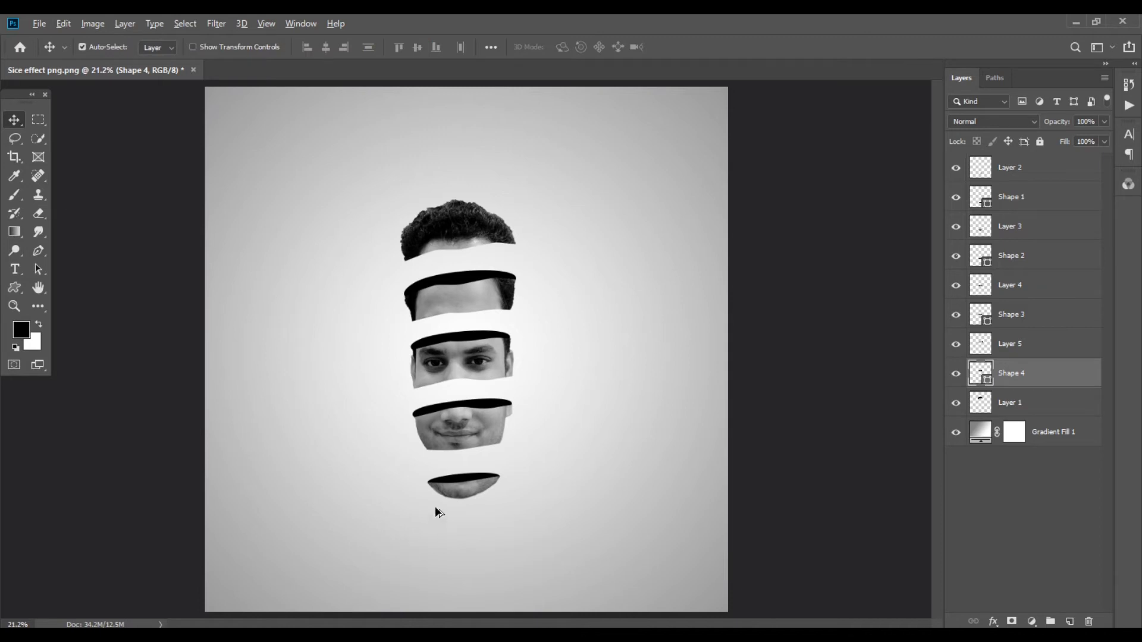
- Colour the chin band's shape layer bright orange
scroll(439, 513, up, 1)
scroll(432, 480, up, 1)
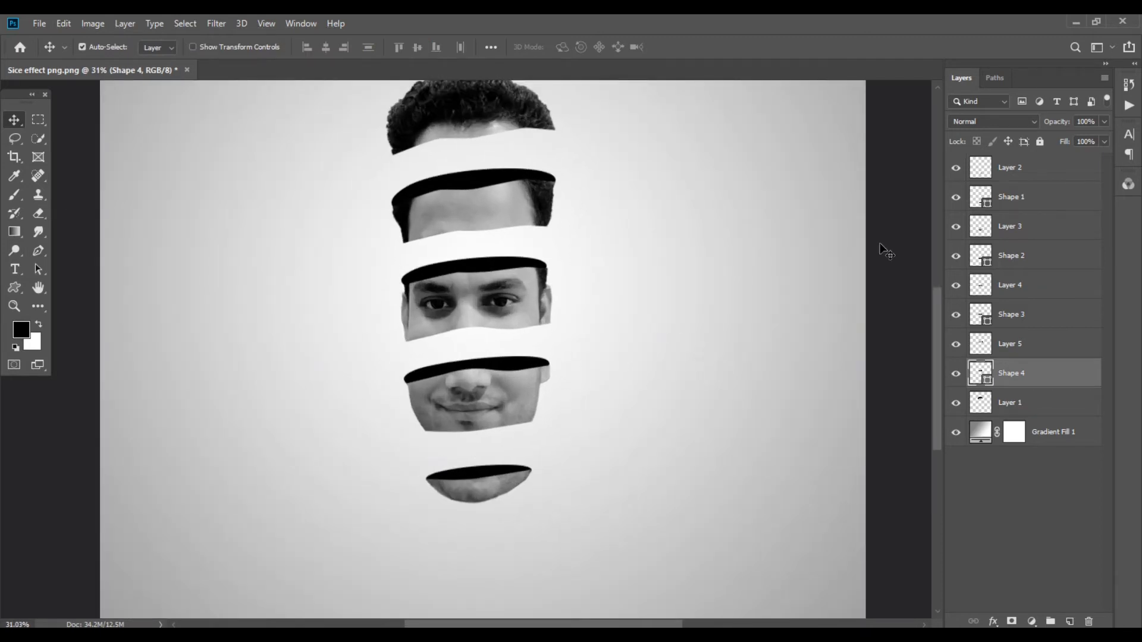
click(987, 202)
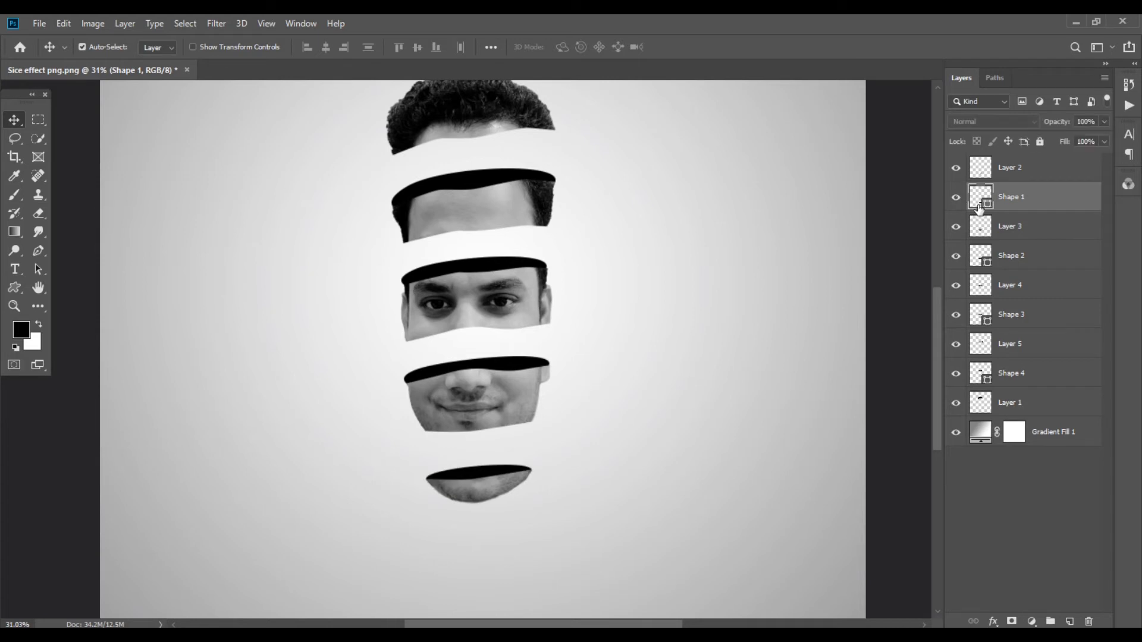
double_click(991, 203)
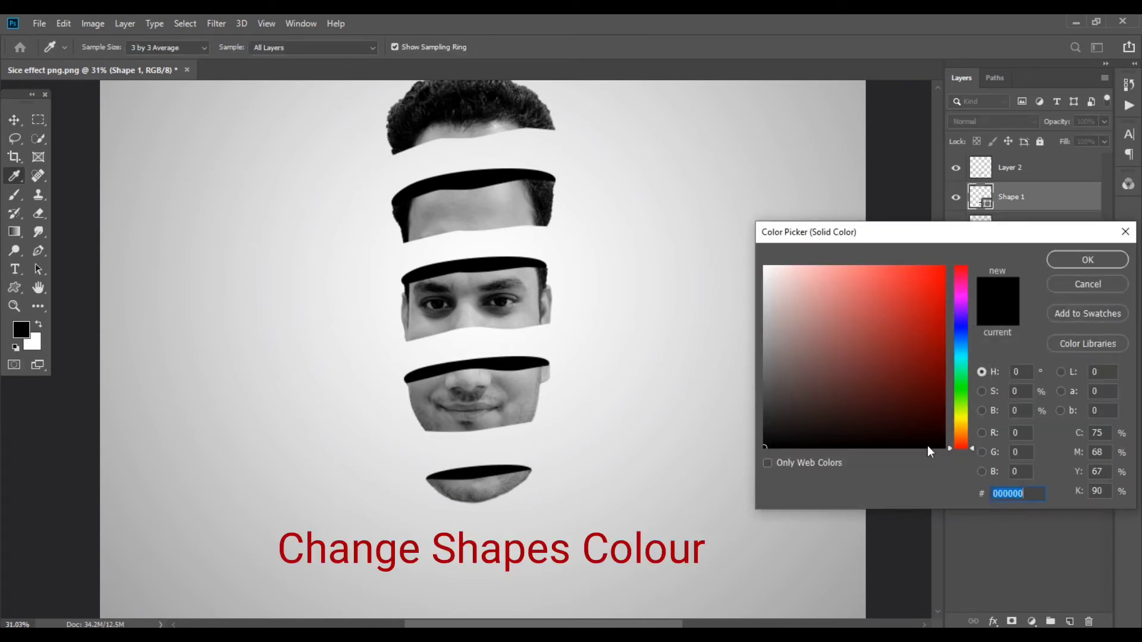
click(963, 436)
drag(931, 331, 948, 257)
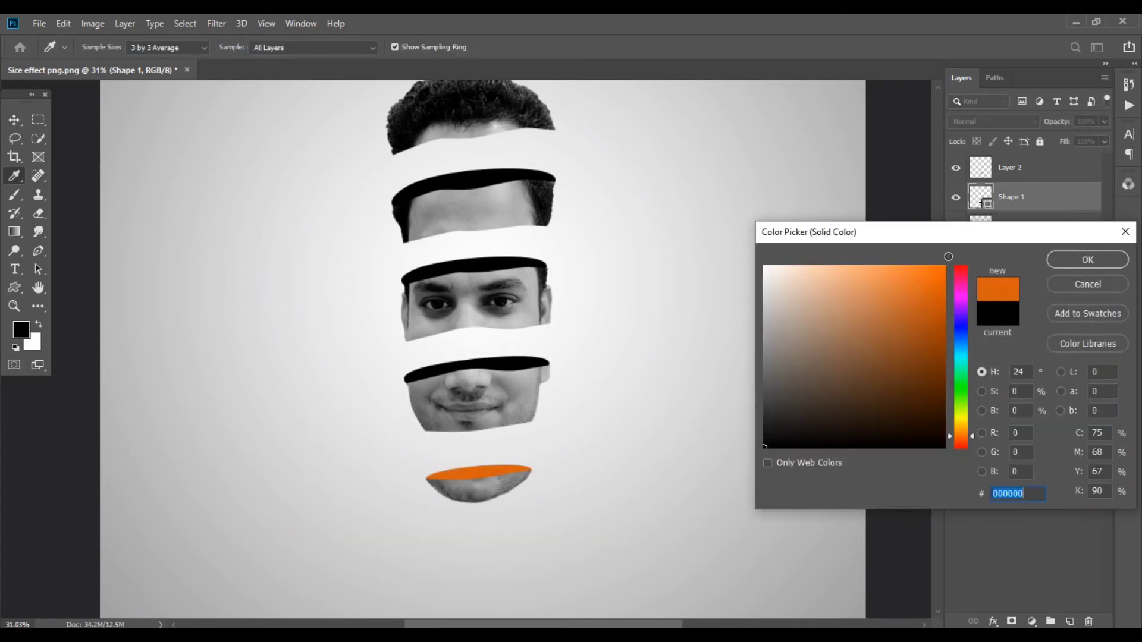
click(1075, 260)
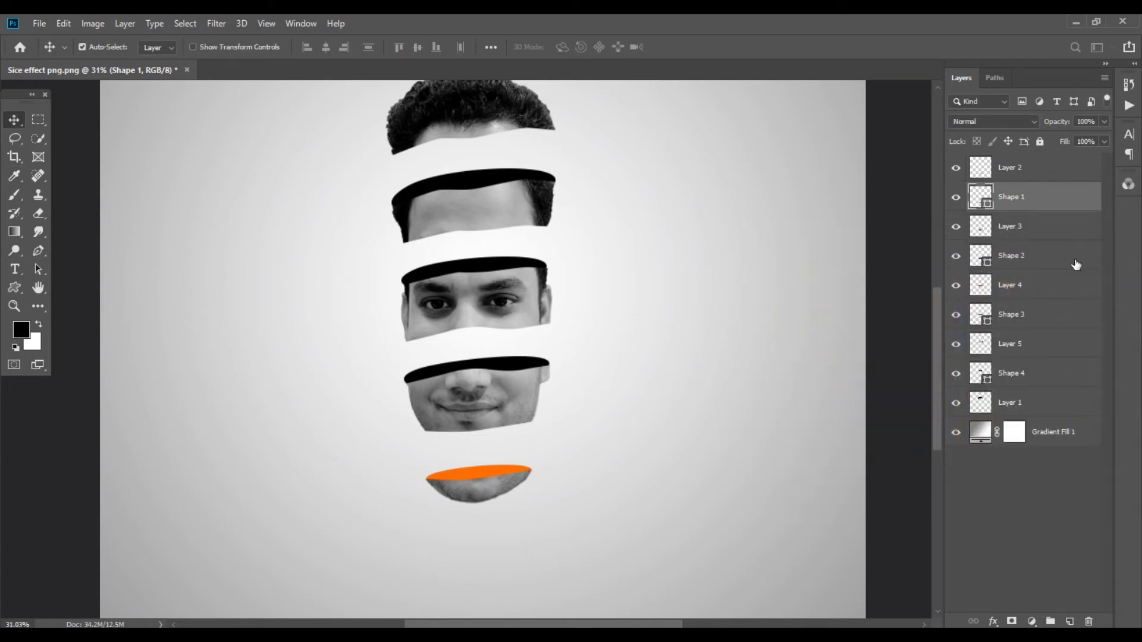
- Set the nose band to green 00ff00 and the eye band to yellow ffff00
click(995, 261)
click(956, 256)
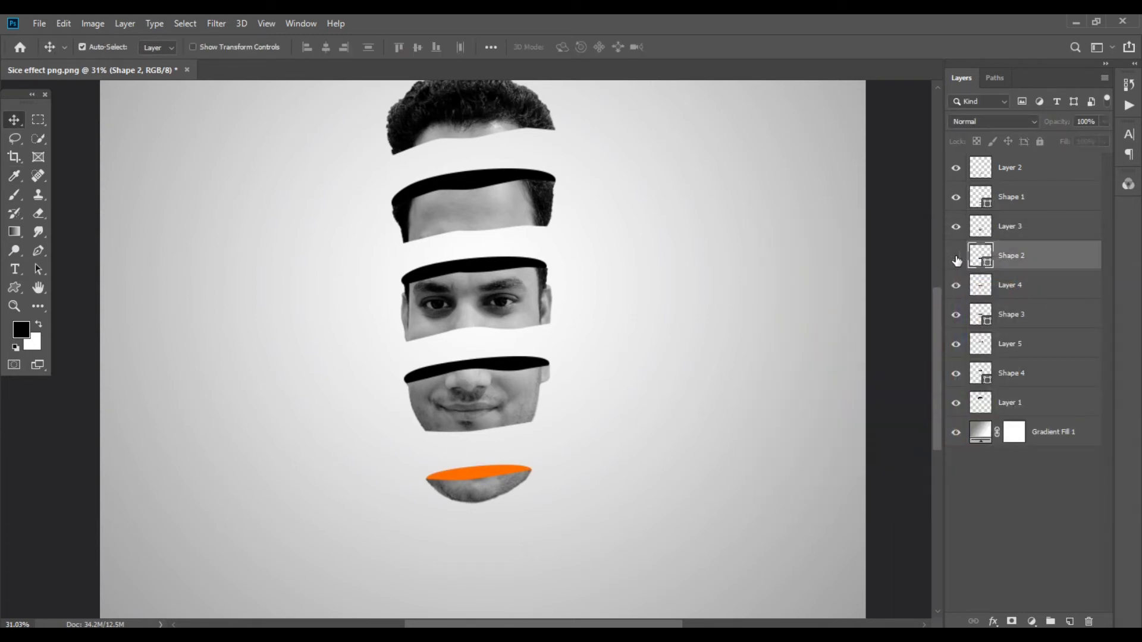
click(956, 257)
double_click(985, 265)
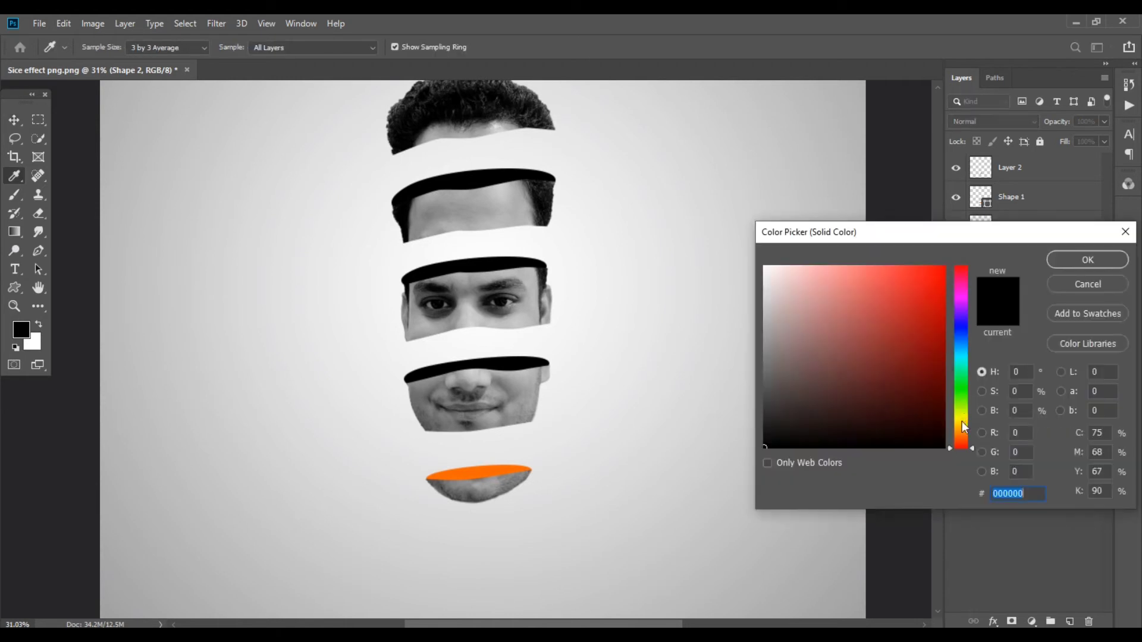
text(00ff00)
click(1075, 260)
click(988, 323)
double_click(986, 321)
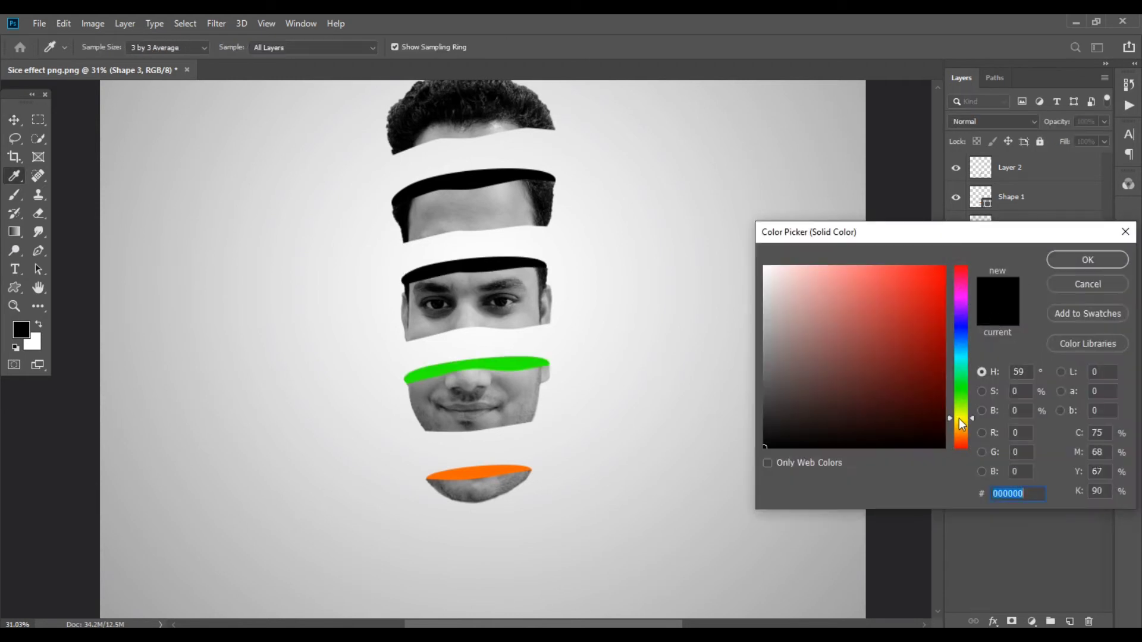
text(ffff00)
click(1092, 259)
- Colour the forehead band a deep saturated red
scroll(612, 388, up, 3)
click(978, 379)
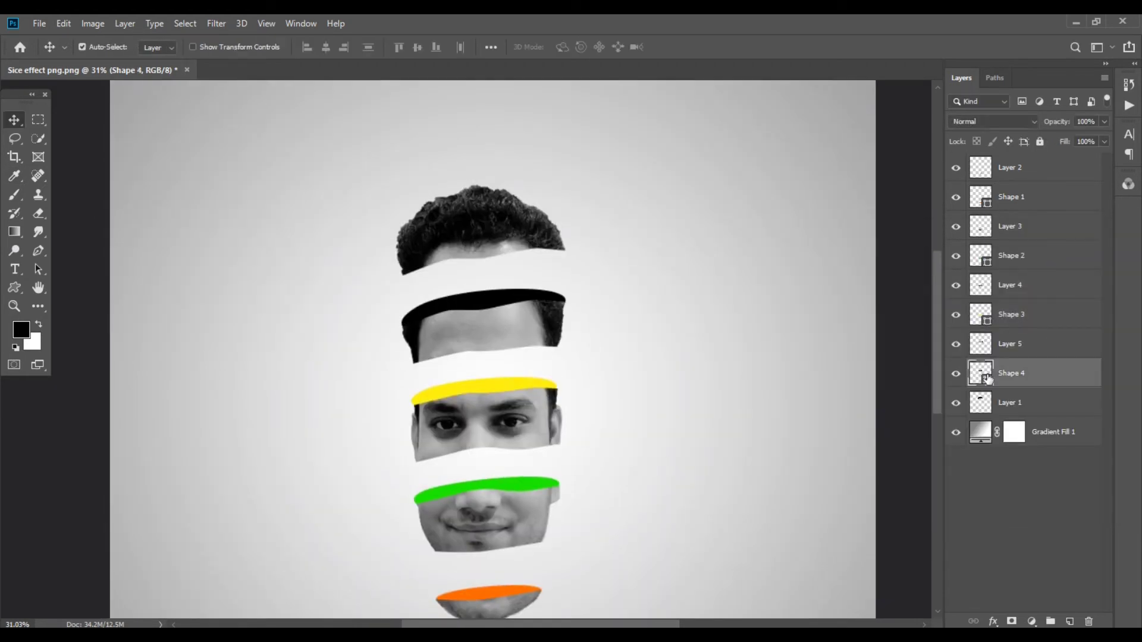
double_click(977, 378)
click(934, 272)
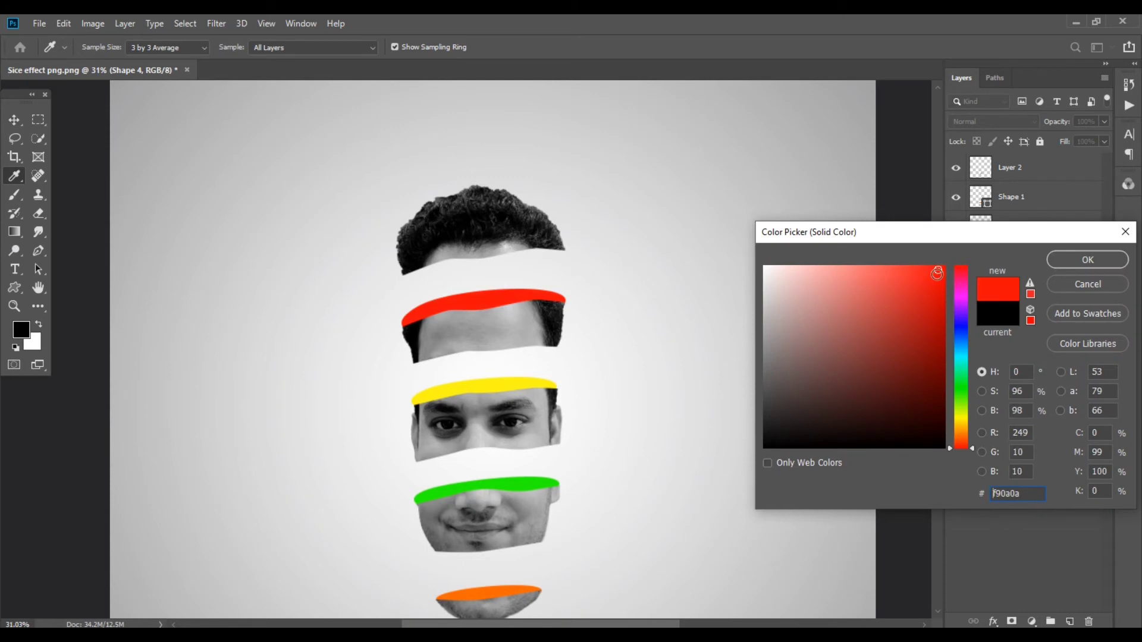
click(941, 269)
click(1087, 260)
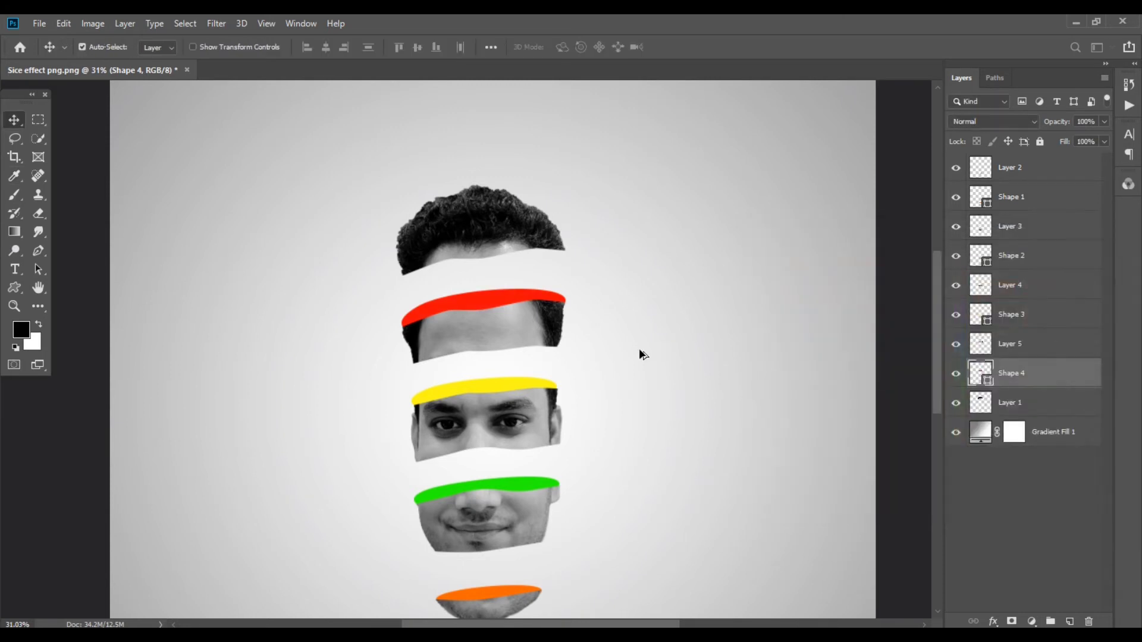
scroll(639, 348, down, 2)
scroll(544, 348, down, 2)
scroll(451, 286, up, 3)
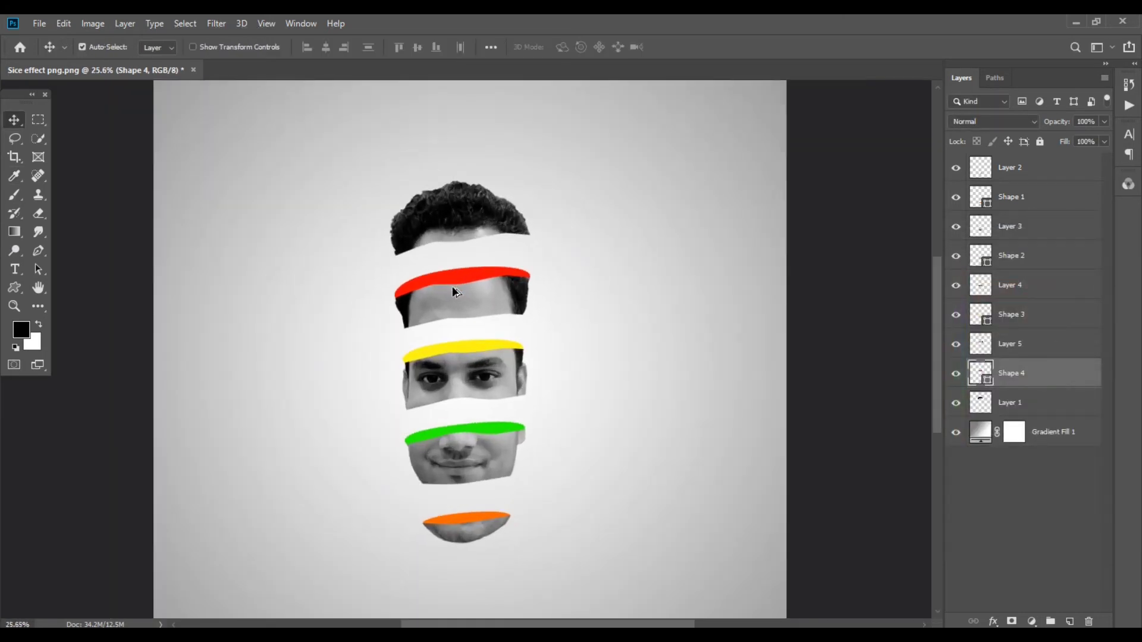
- Move the hair slice down toward the red band, cancelling a trial rotation
scroll(451, 286, up, 1)
click(453, 223)
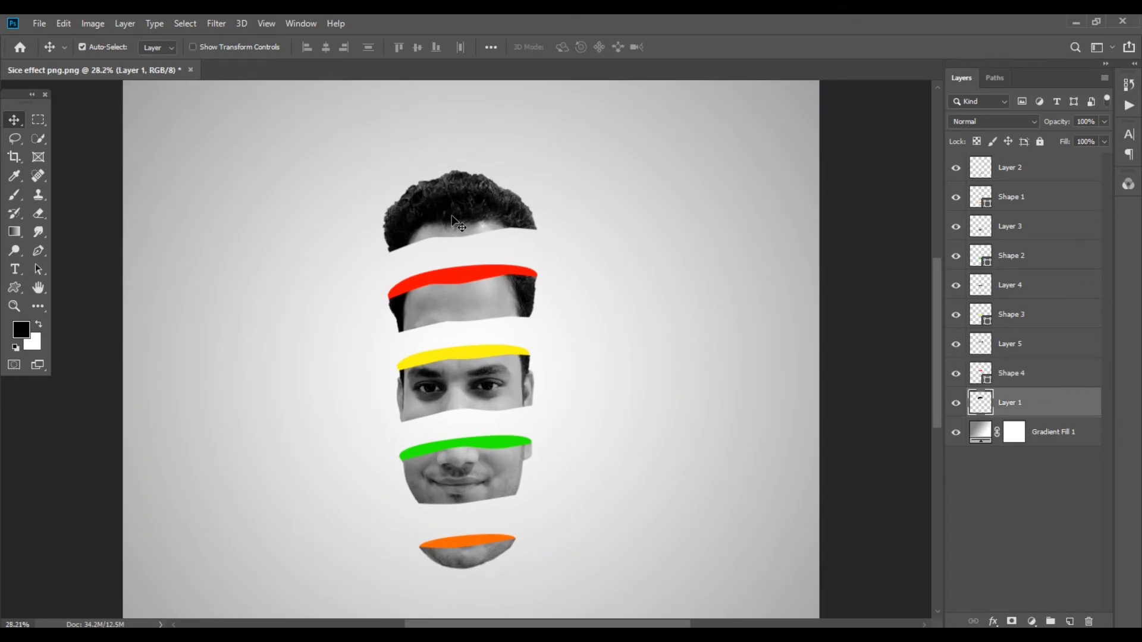
drag(452, 217, 451, 244)
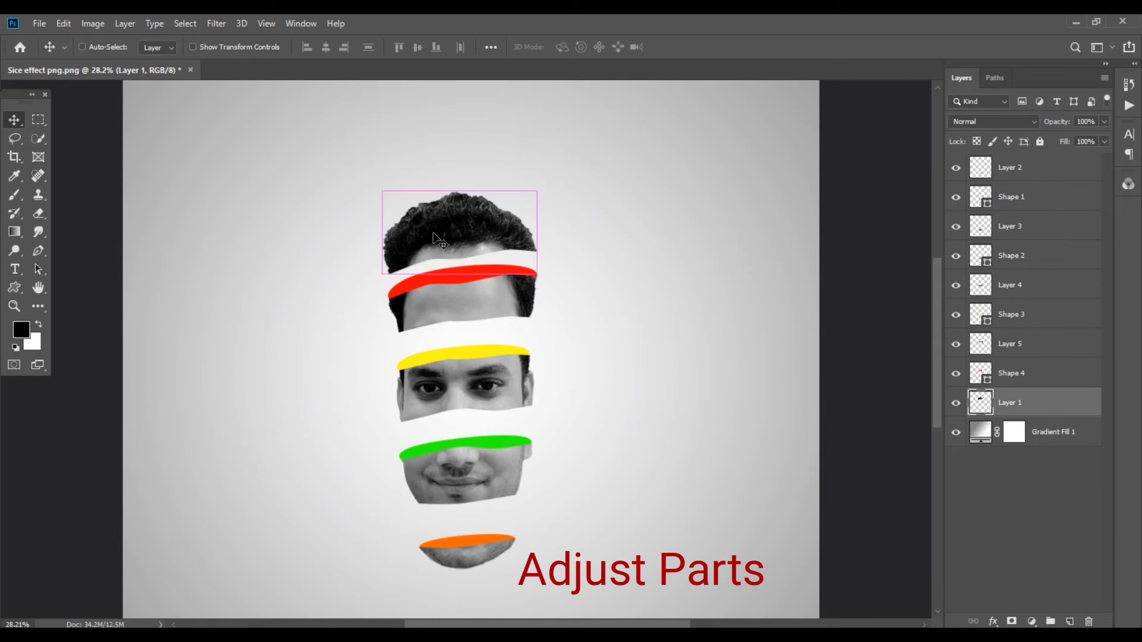
key(ctrl+t)
drag(373, 216, 354, 240)
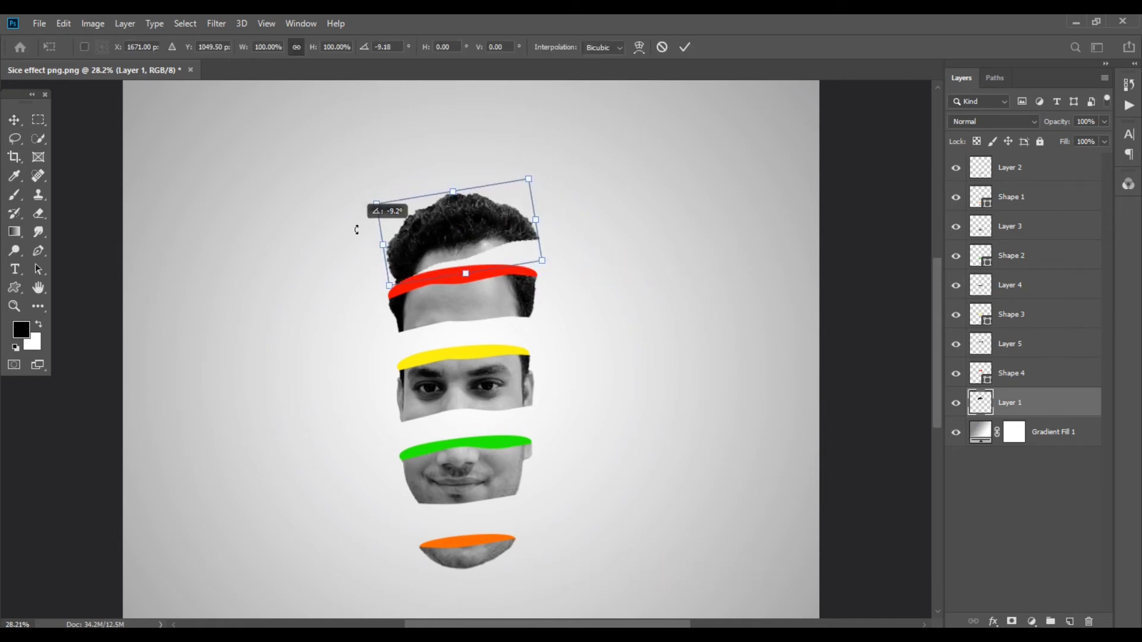
key(Escape)
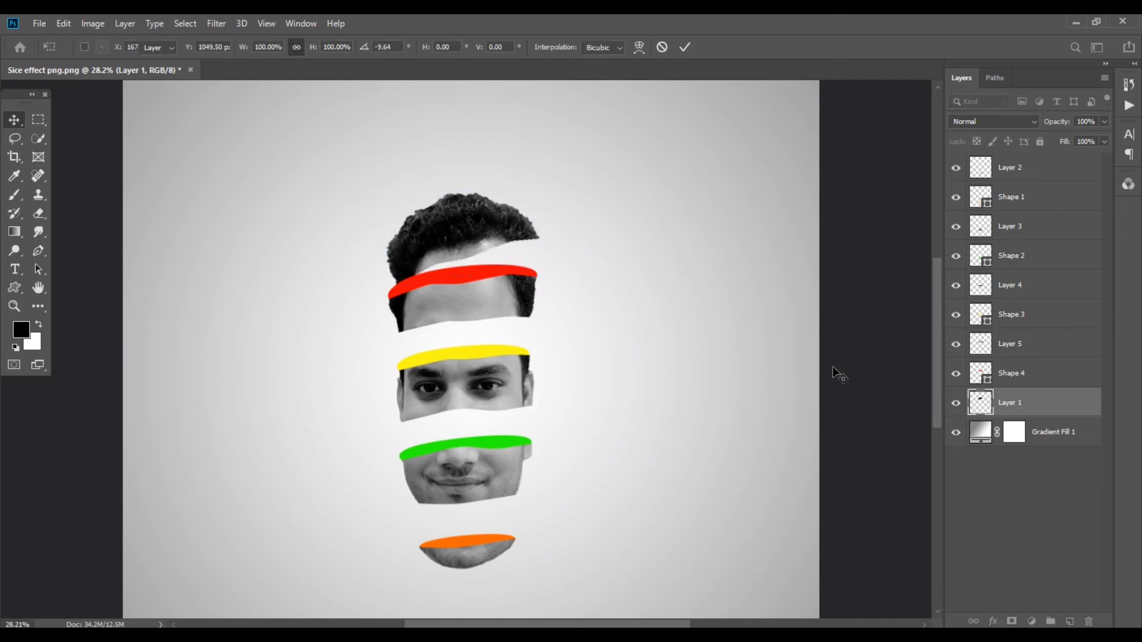
- Move the hair slice's layer to the top of the stack and reposition it
drag(984, 406, 985, 165)
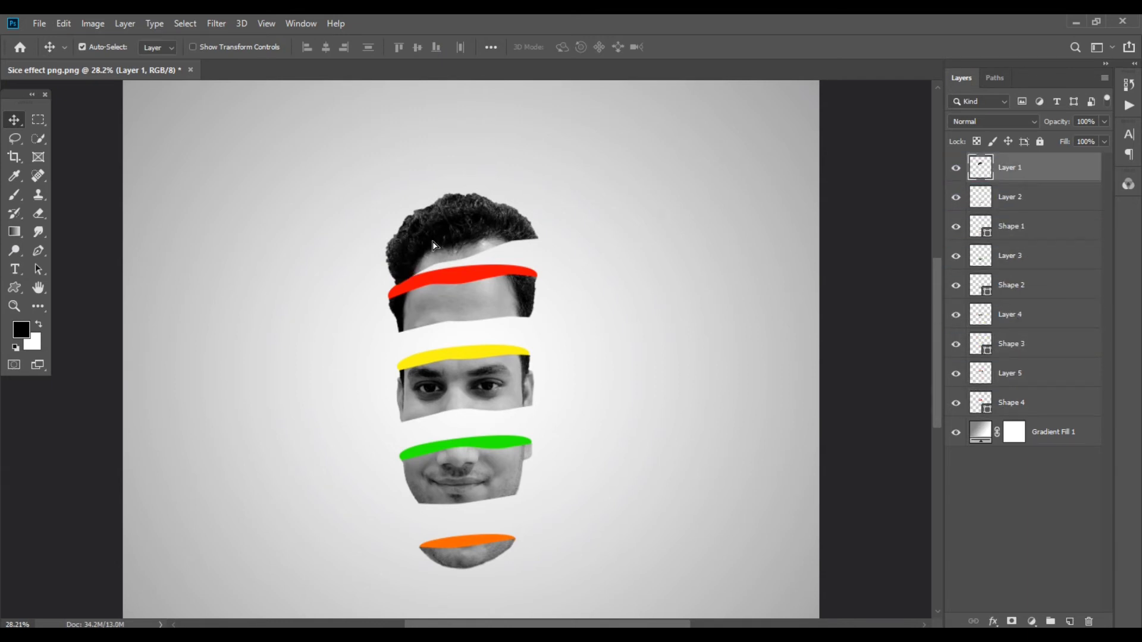
mouse_move(433, 245)
mouse_down()
mouse_move(428, 254)
mouse_move(456, 267)
mouse_up()
key(ctrl+t)
drag(555, 191, 571, 173)
key(Return)
- Rotate the forehead slice with its red band and move it into place
click(503, 317)
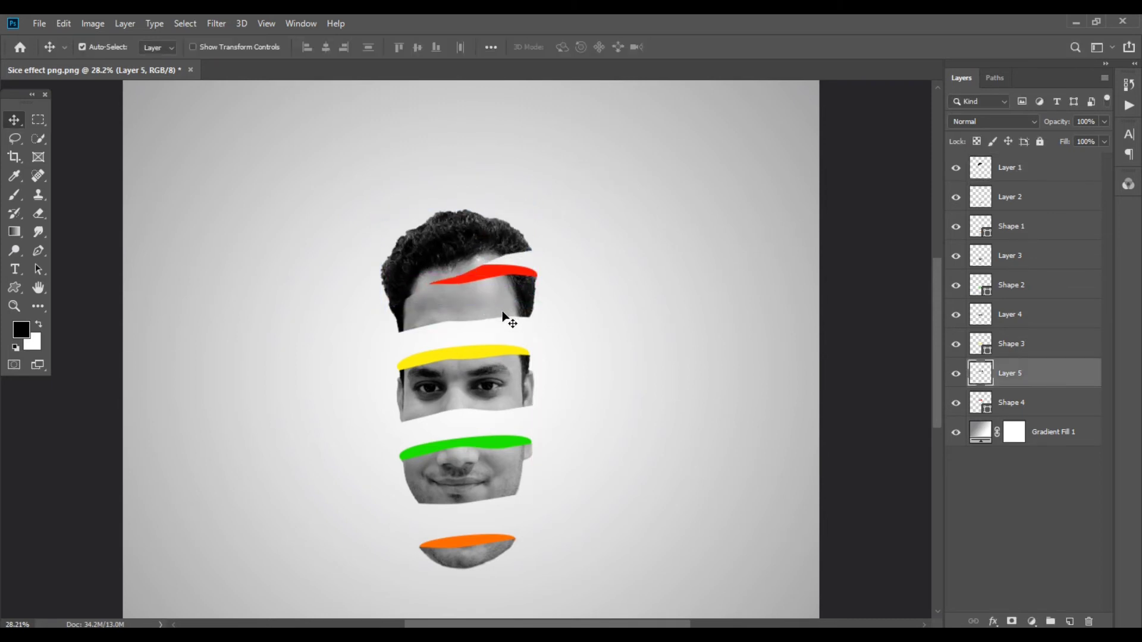
scroll(503, 316, up, 3)
key(alt+shift+bracketleft)
key(ctrl+t)
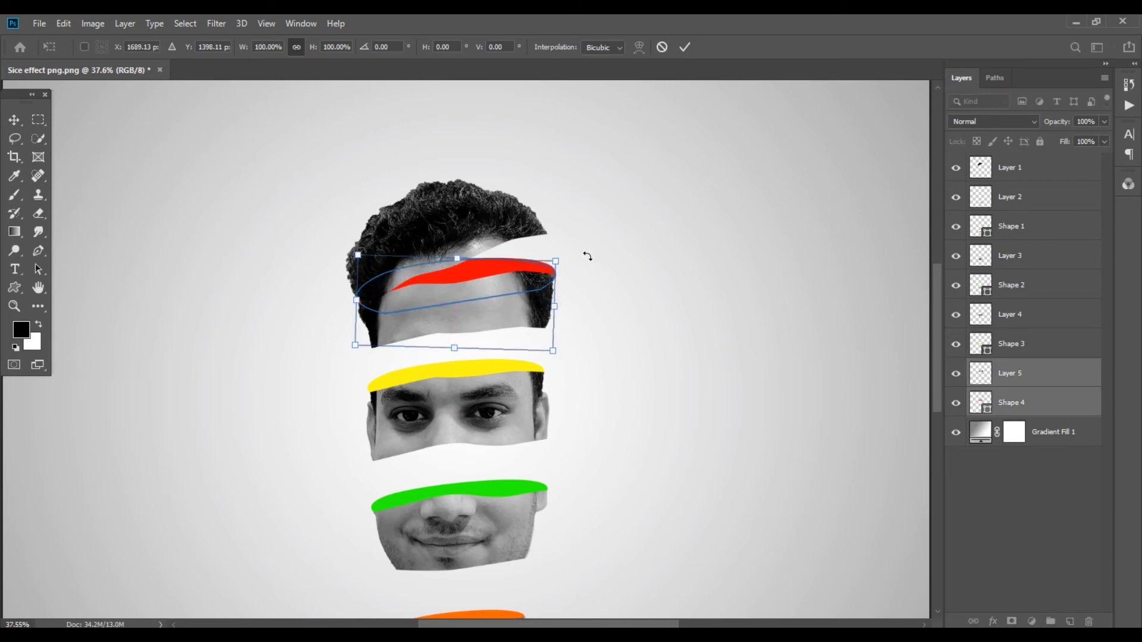
drag(588, 256, 591, 275)
drag(488, 309, 474, 318)
scroll(473, 319, up, 3)
drag(394, 327, 402, 303)
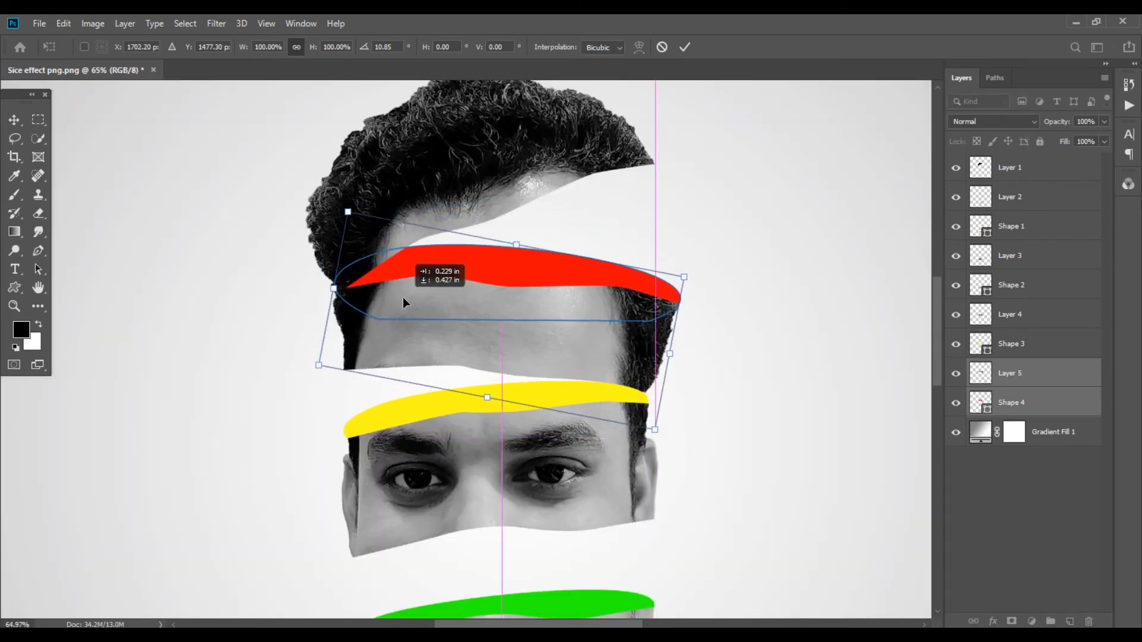
key(Return)
- Rotate the hair slice about 8 degrees and lower it onto the red band
scroll(508, 326, down, 3)
ctrl+click(505, 250)
key(ctrl+t)
drag(613, 178, 622, 196)
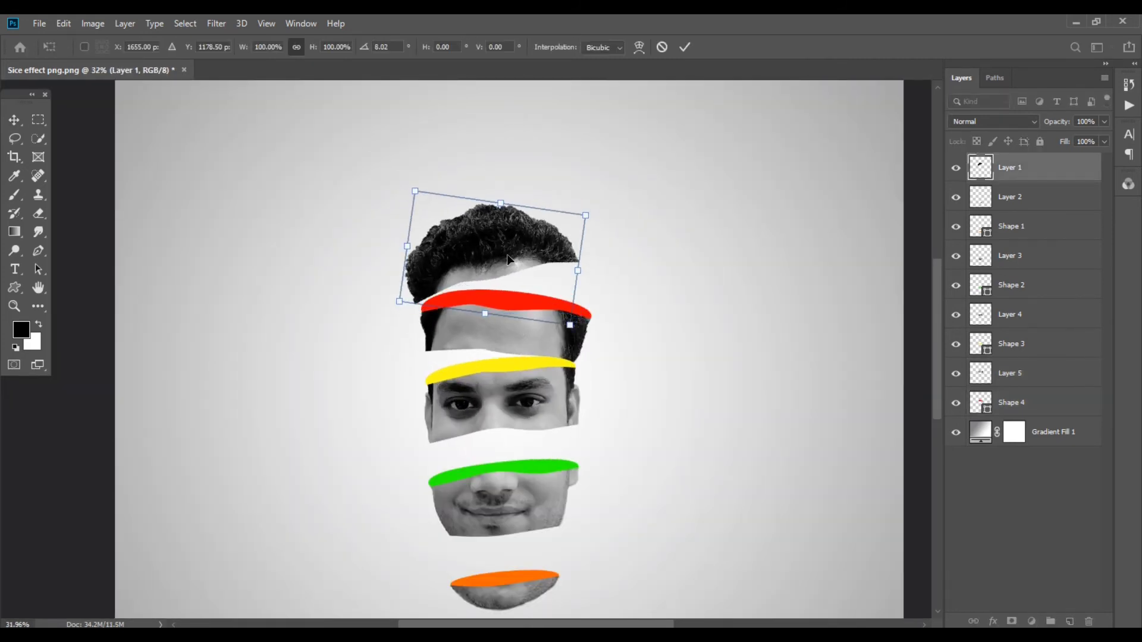
drag(508, 260, 512, 271)
scroll(409, 290, up, 3)
key(Return)
drag(395, 253, 396, 276)
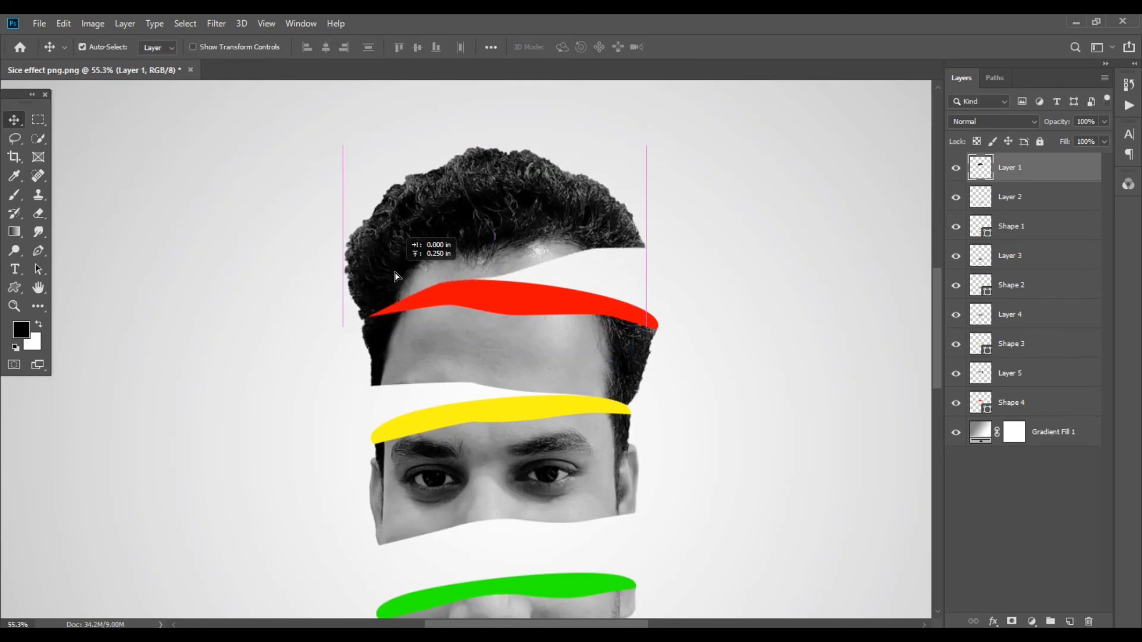
scroll(426, 287, up, 3)
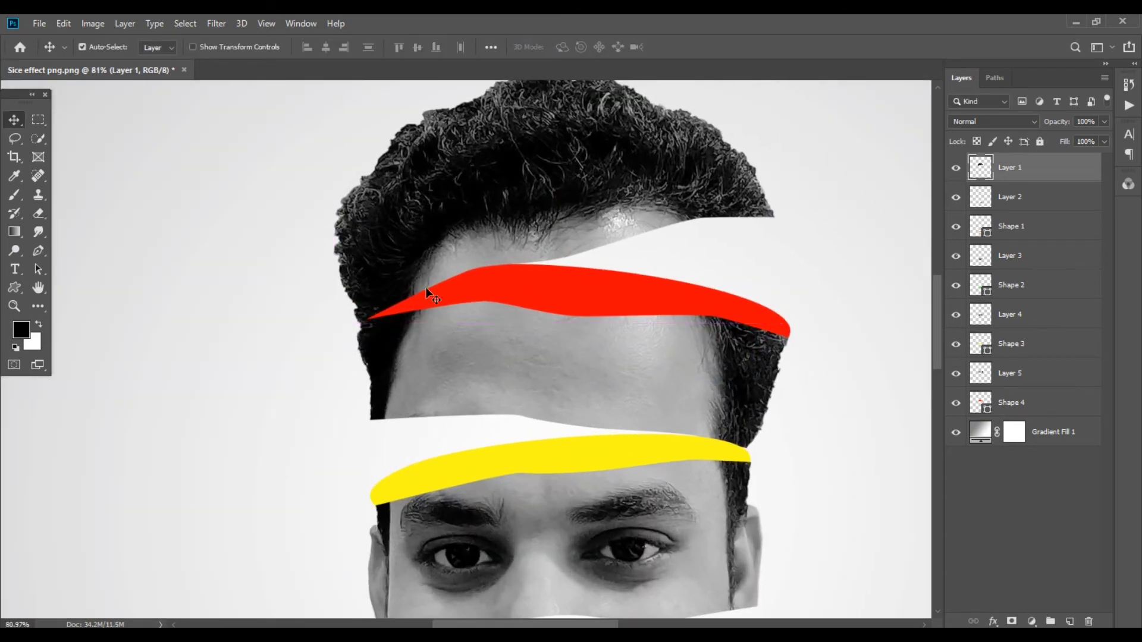
scroll(426, 287, down, 5)
scroll(416, 313, up, 2)
scroll(443, 338, down, 2)
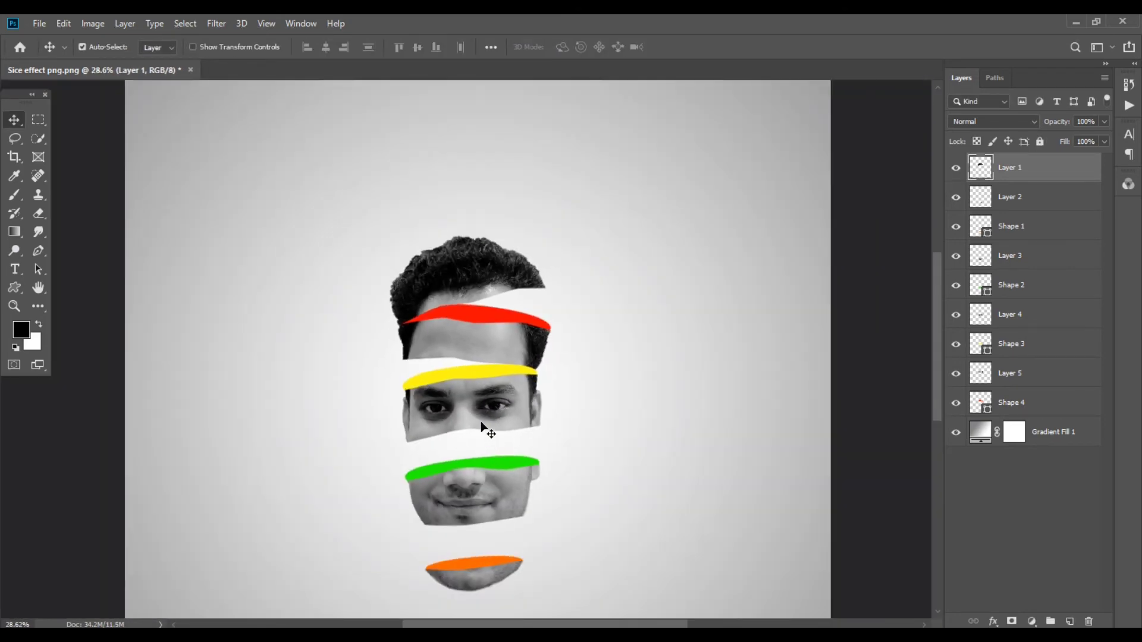
- Move the mouth slice and its green band slightly up
click(464, 499)
shift+click(452, 467)
drag(452, 467, 452, 460)
scroll(439, 385, down, 2)
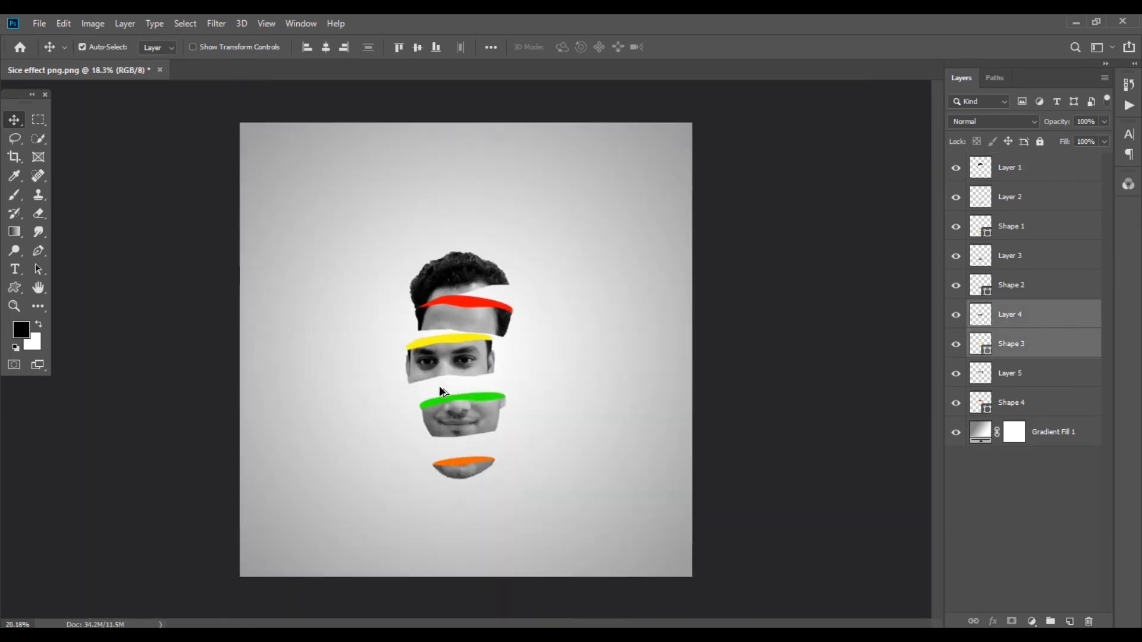
scroll(441, 391, up, 3)
- Rotate the eyes slice and its yellow band slightly
key(ctrl+t)
key(Escape)
key(ctrl+t)
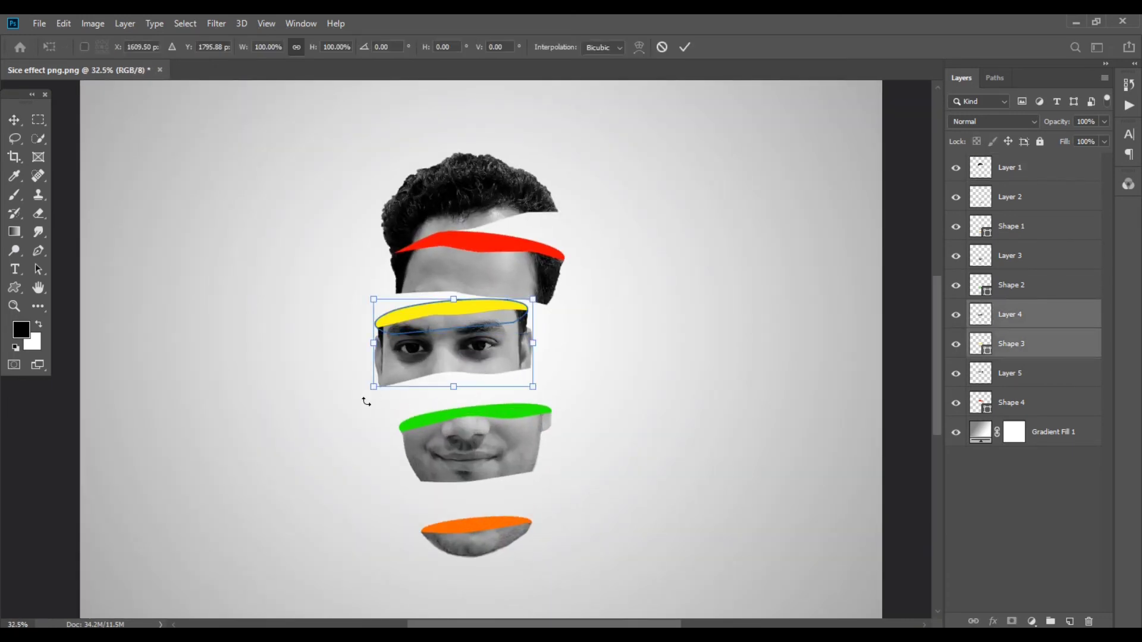
drag(366, 403, 357, 400)
key(Return)
- Move the mouth slice up toward the eyes and the chin slice toward the mouth
mouse_move(476, 463)
mouse_down()
mouse_move(476, 439)
mouse_move(485, 443)
mouse_up()
mouse_move(487, 555)
mouse_down()
mouse_move(485, 519)
mouse_move(506, 483)
mouse_up()
scroll(507, 477, up, 1)
scroll(426, 415, down, 3)
scroll(429, 392, up, 2)
scroll(432, 373, up, 1)
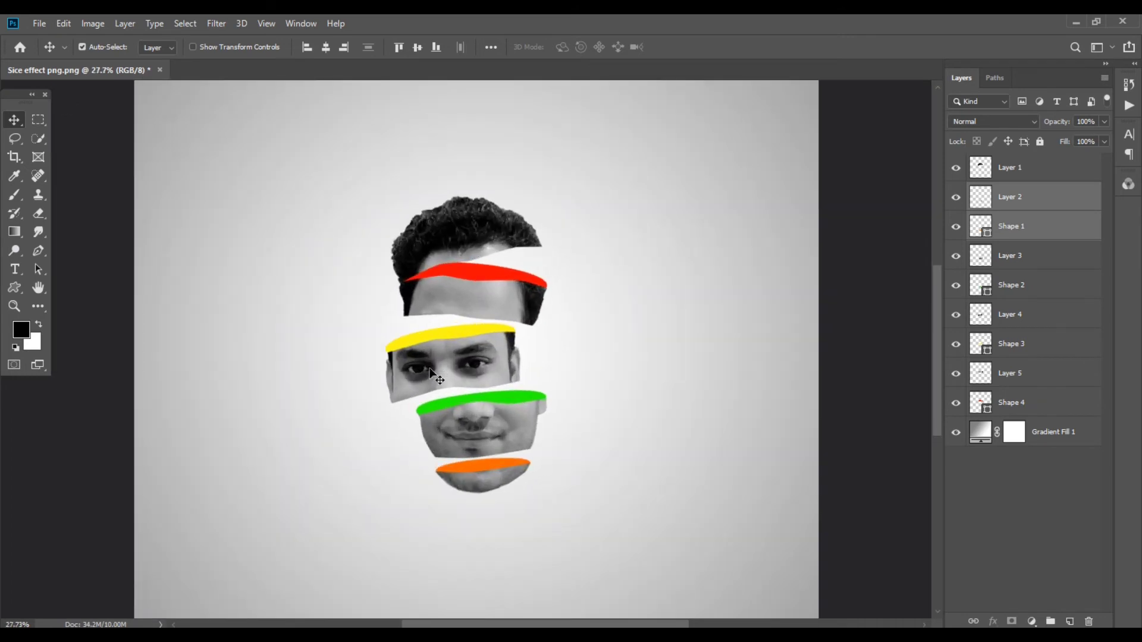
- Toggle the hair and chin slices' visibility to check them
click(1011, 172)
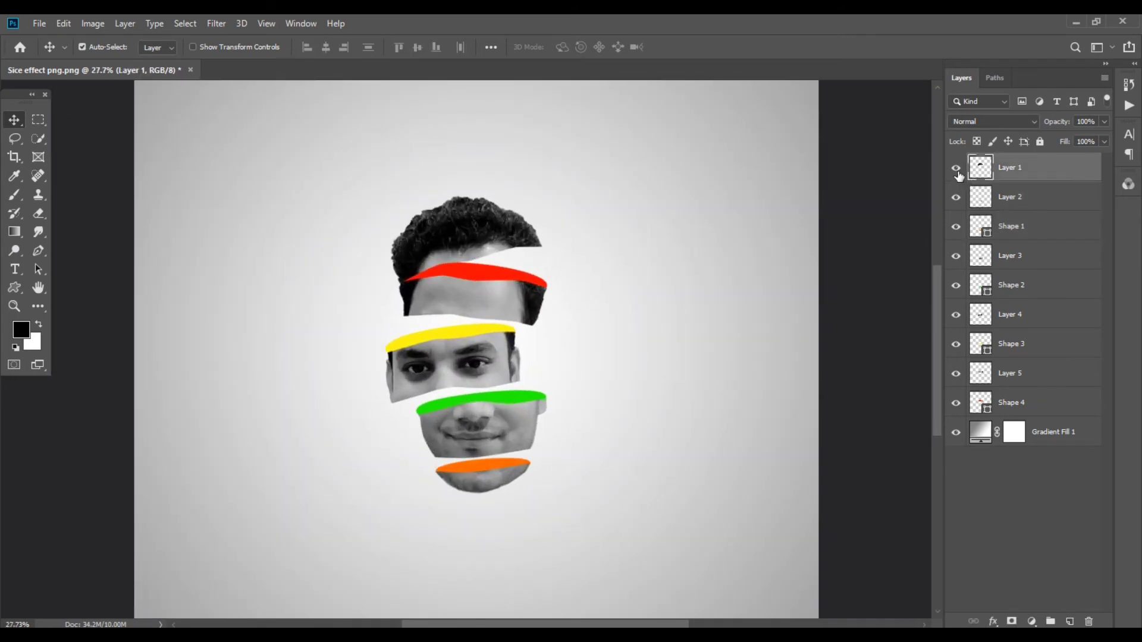
click(955, 195)
click(956, 197)
click(956, 198)
- Add a new Layer 6 above Shape 4 and clip it to that band
click(991, 409)
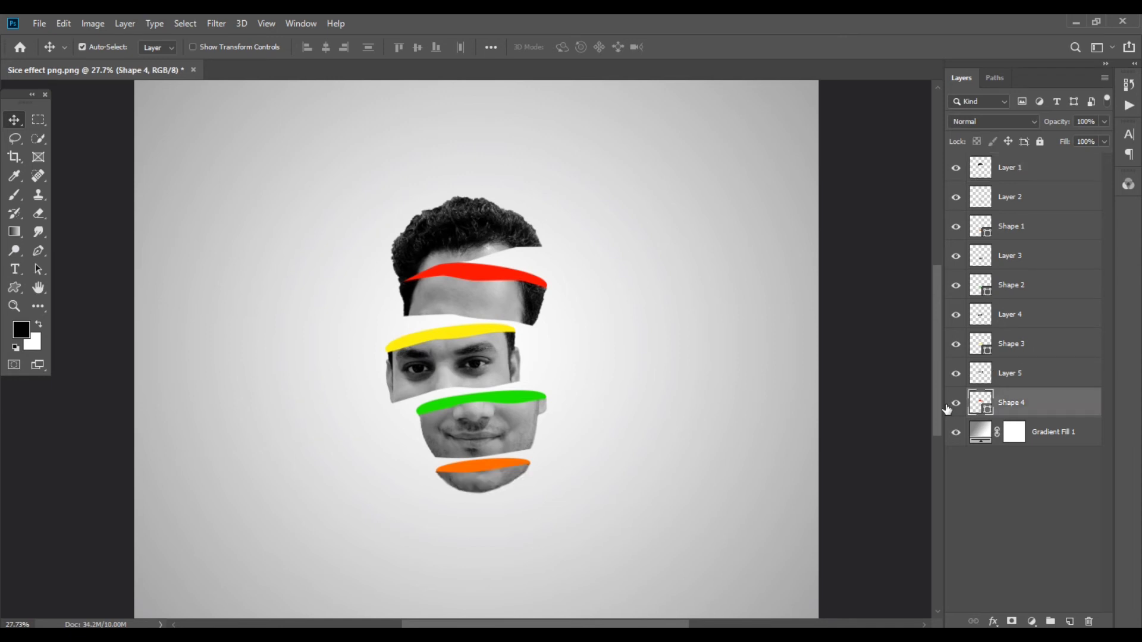
click(956, 405)
click(956, 405)
click(956, 405)
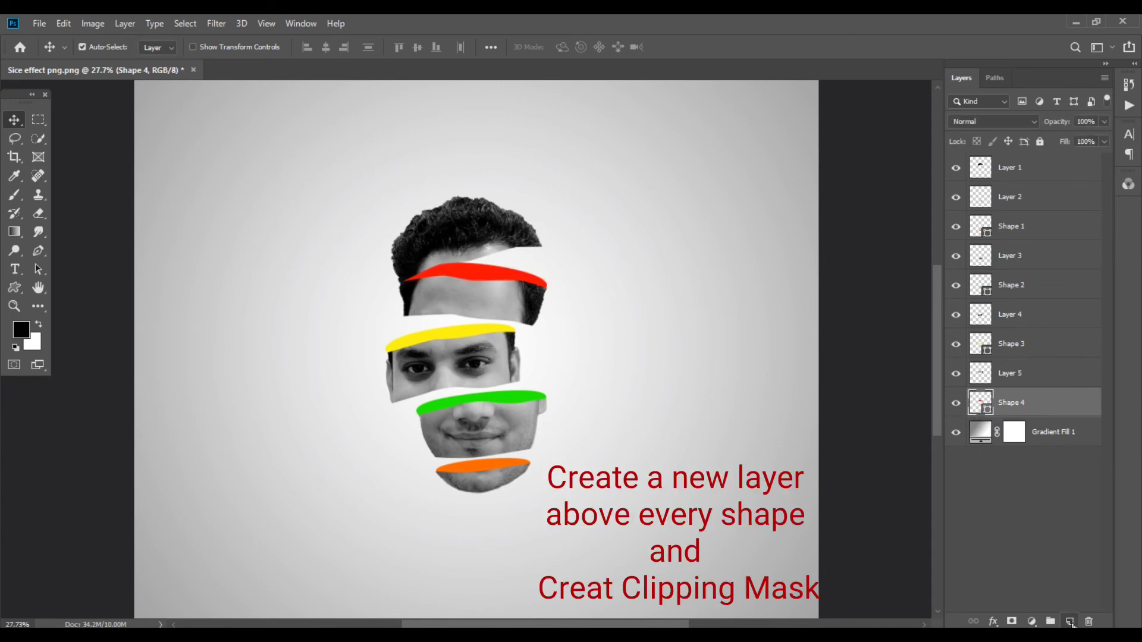
click(1071, 622)
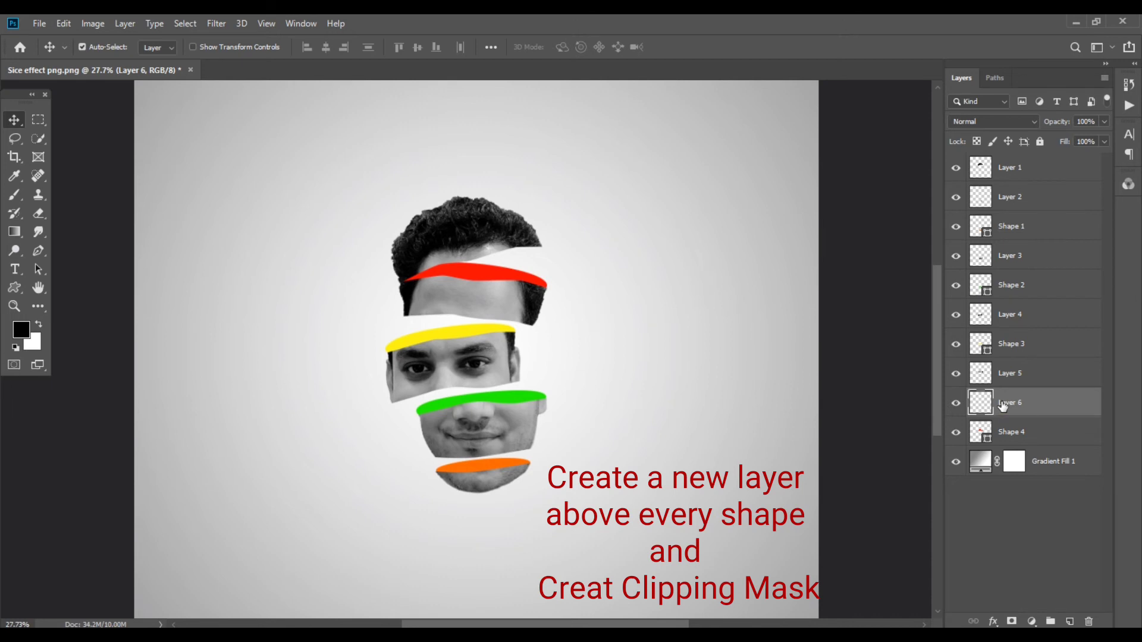
right_click(1005, 403)
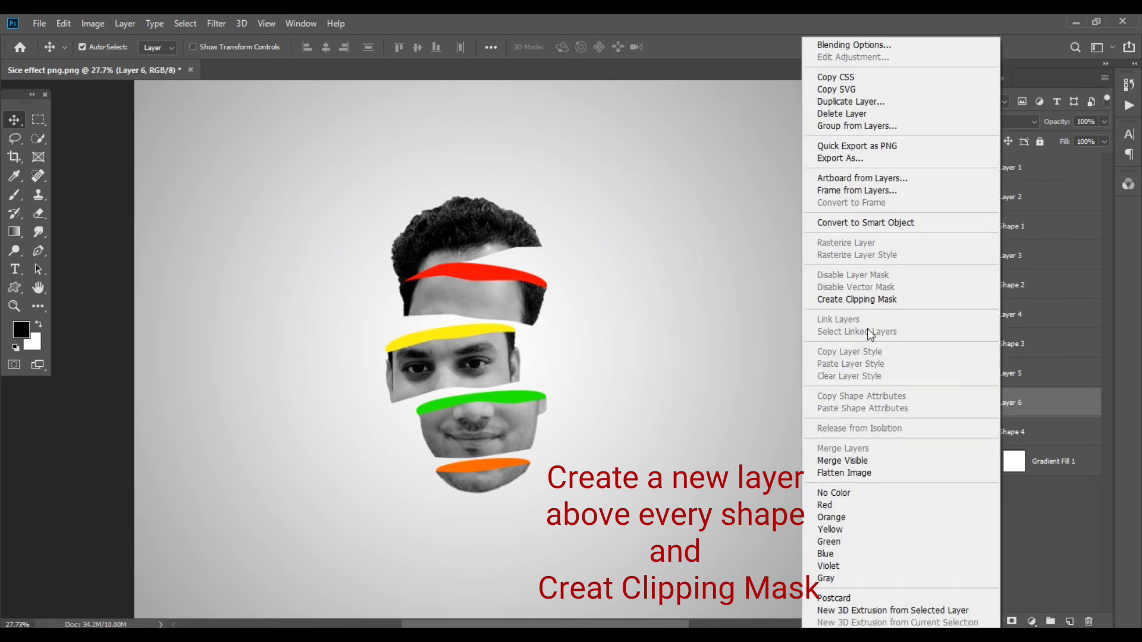
click(839, 300)
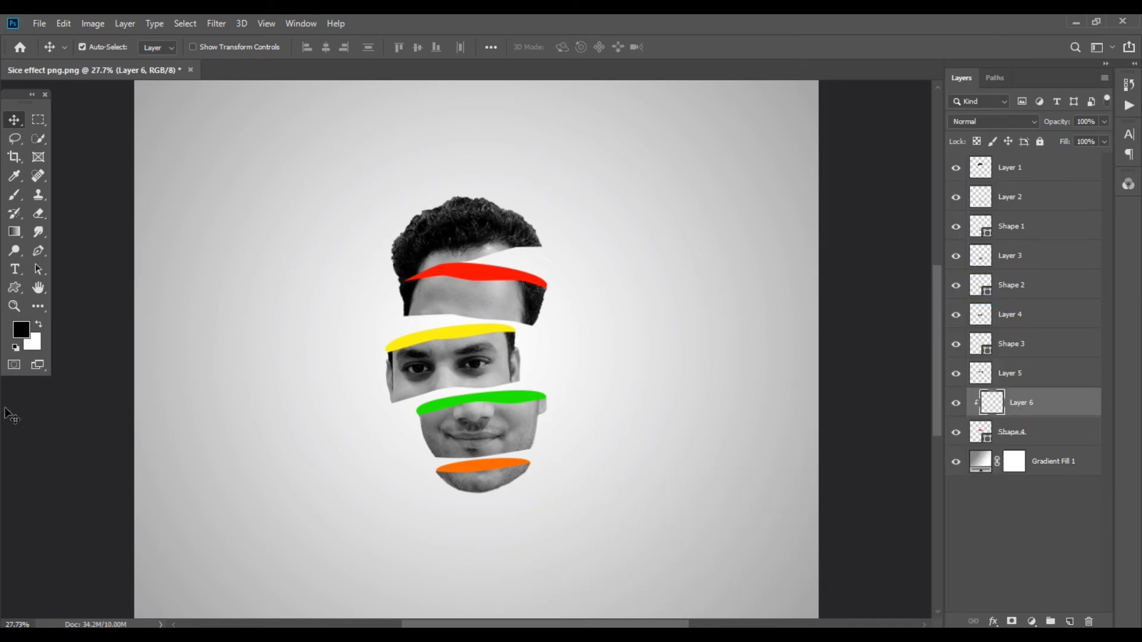
- Paint black shading on the red band's ends and edges, then set Layer 6 to 60% opacity
click(13, 196)
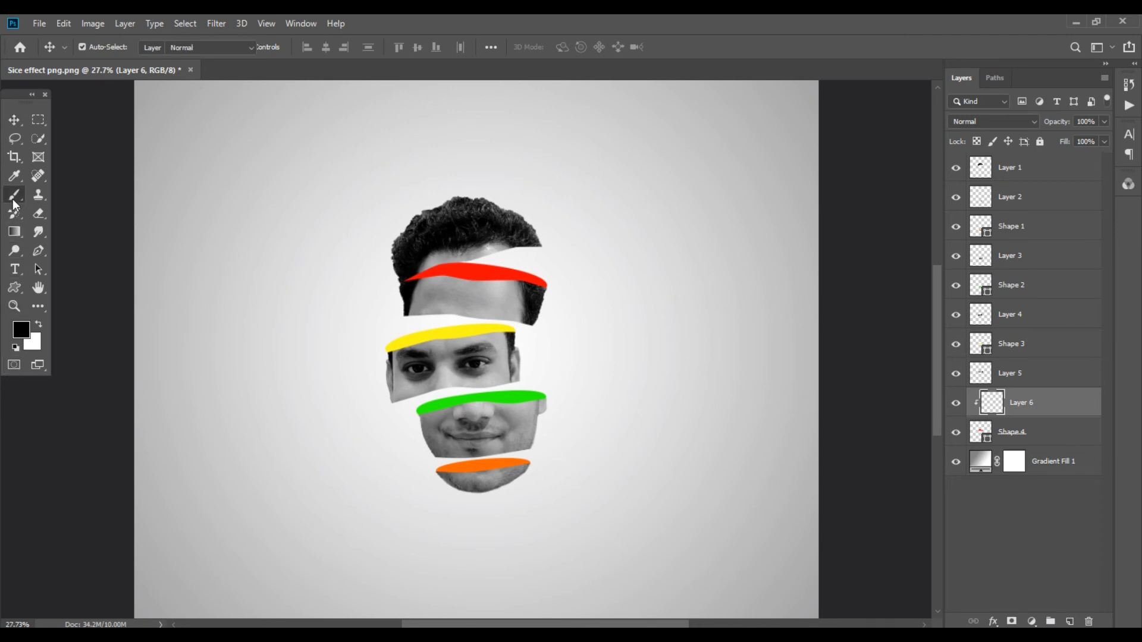
scroll(533, 181, up, 2)
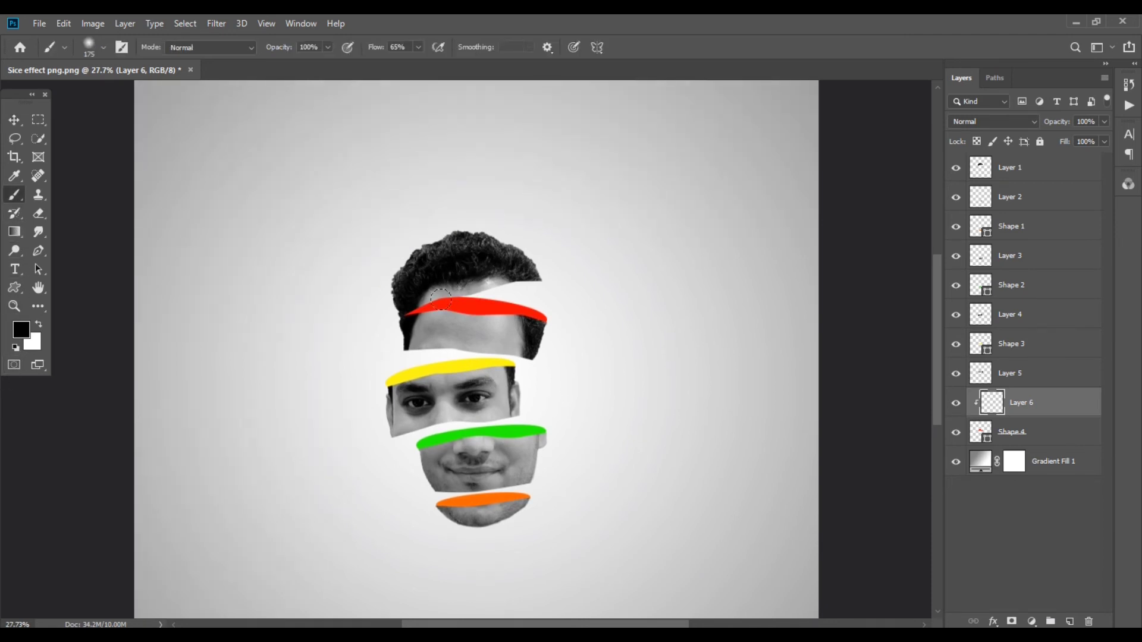
drag(394, 308, 451, 298)
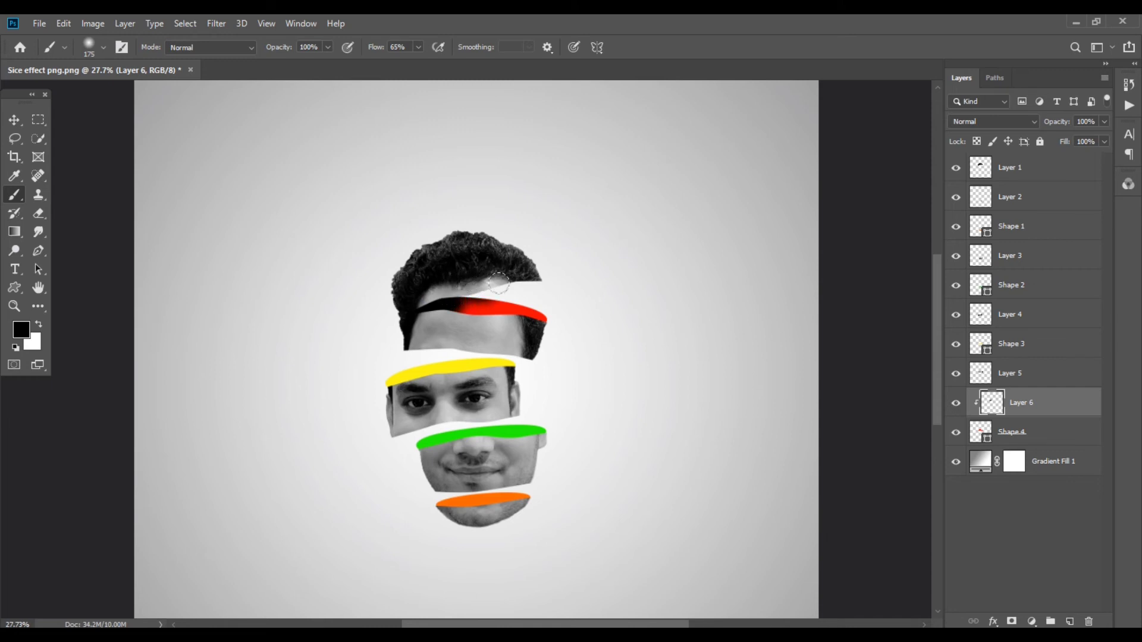
drag(499, 284, 558, 306)
drag(1059, 122, 1052, 125)
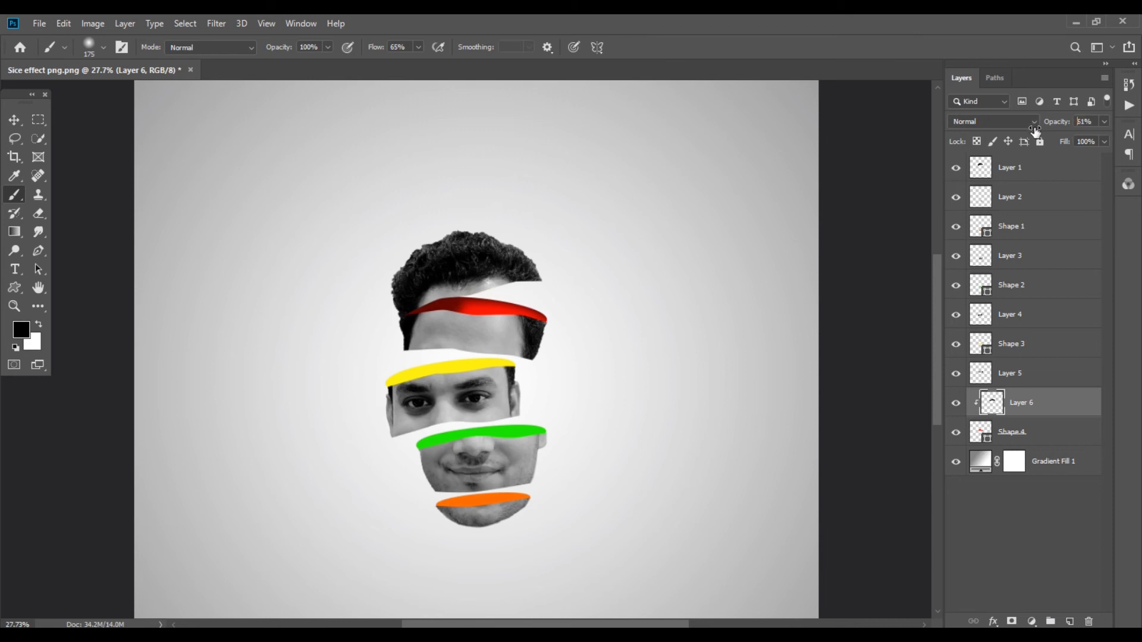
- Bring the whole sliced face into view and check the yellow band's shape layer
drag(595, 392, 615, 298)
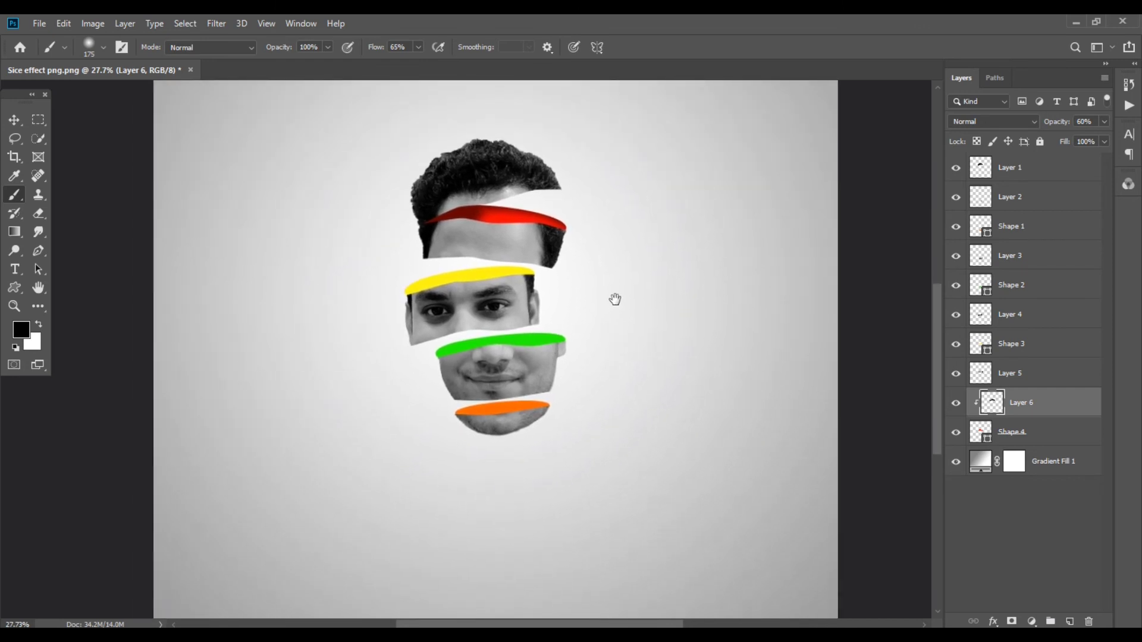
click(987, 356)
click(957, 345)
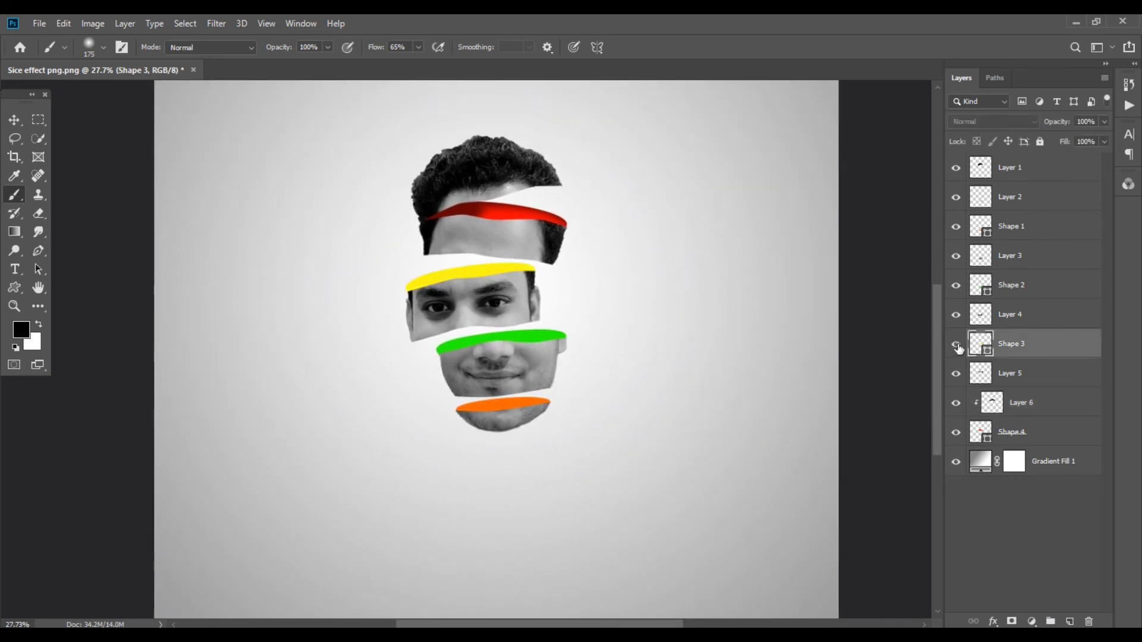
- Add a clipped shading layer over the yellow band, paint black, and lower its opacity
click(1071, 624)
right_click(1011, 344)
click(833, 299)
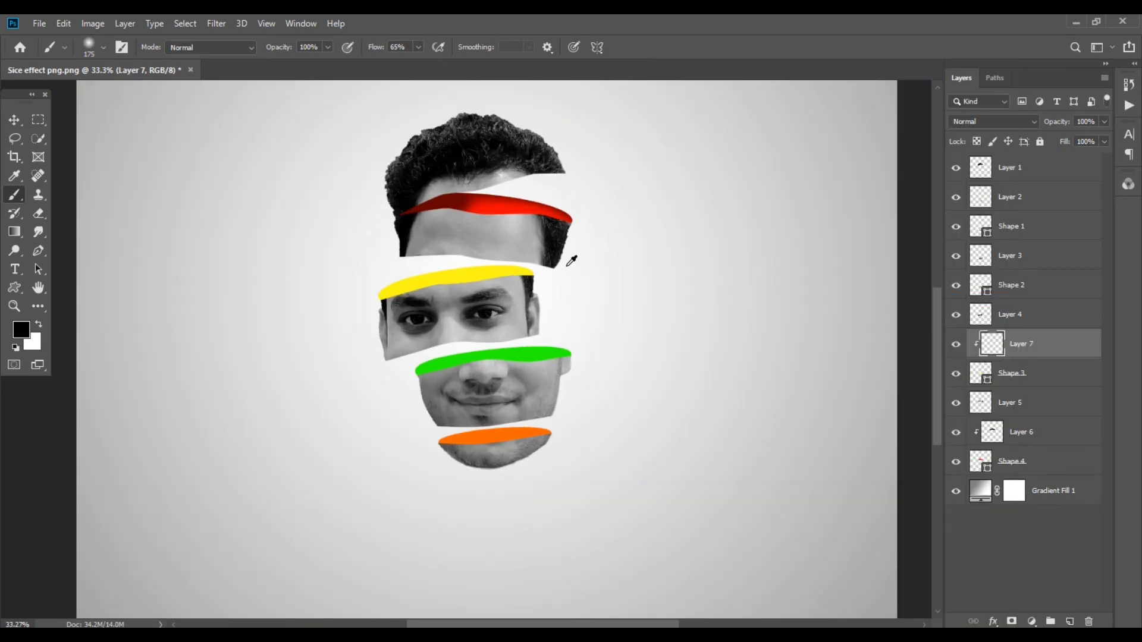
scroll(401, 238, up, 2)
drag(417, 279, 354, 290)
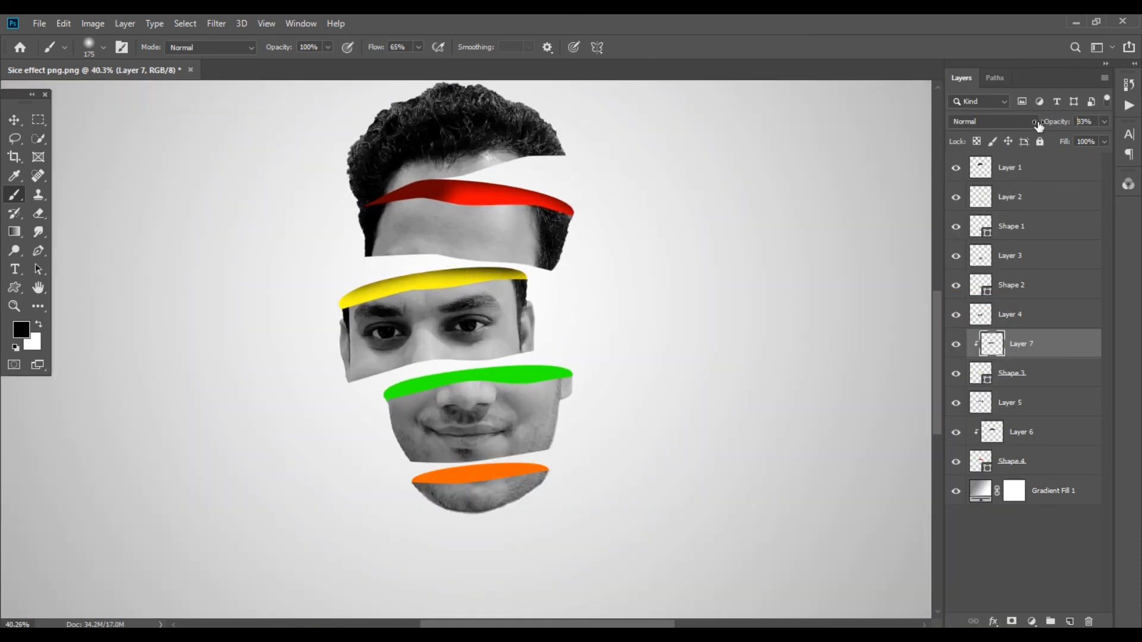
drag(1058, 121, 1025, 127)
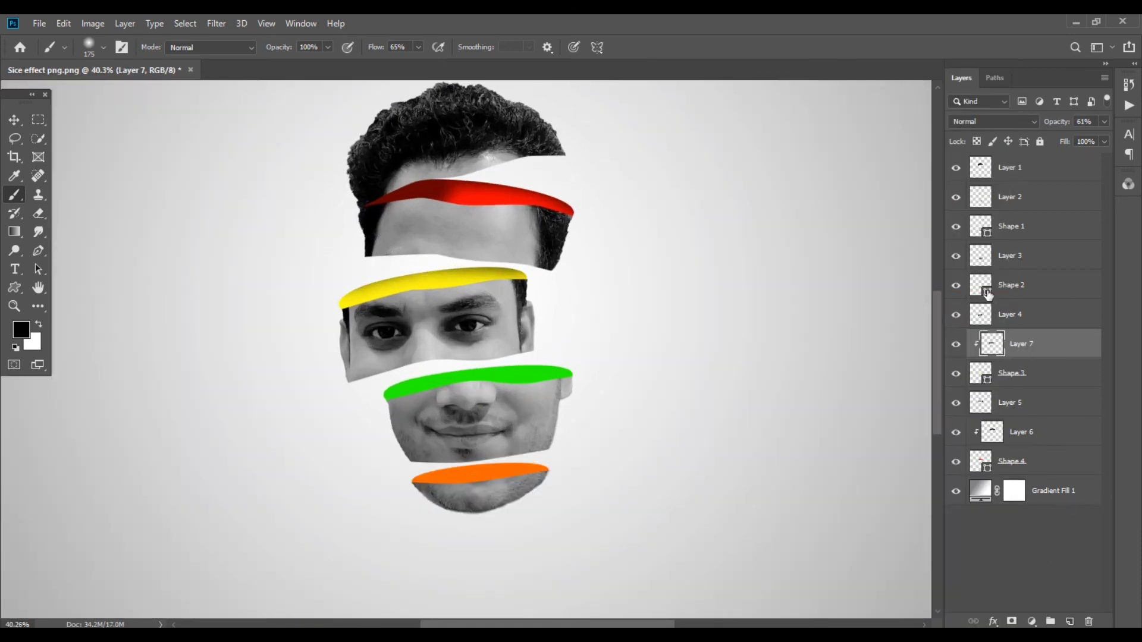
- Add a clipped shading layer over the green band with black paint at reduced opacity
click(1011, 285)
click(1070, 621)
right_click(1011, 284)
click(866, 300)
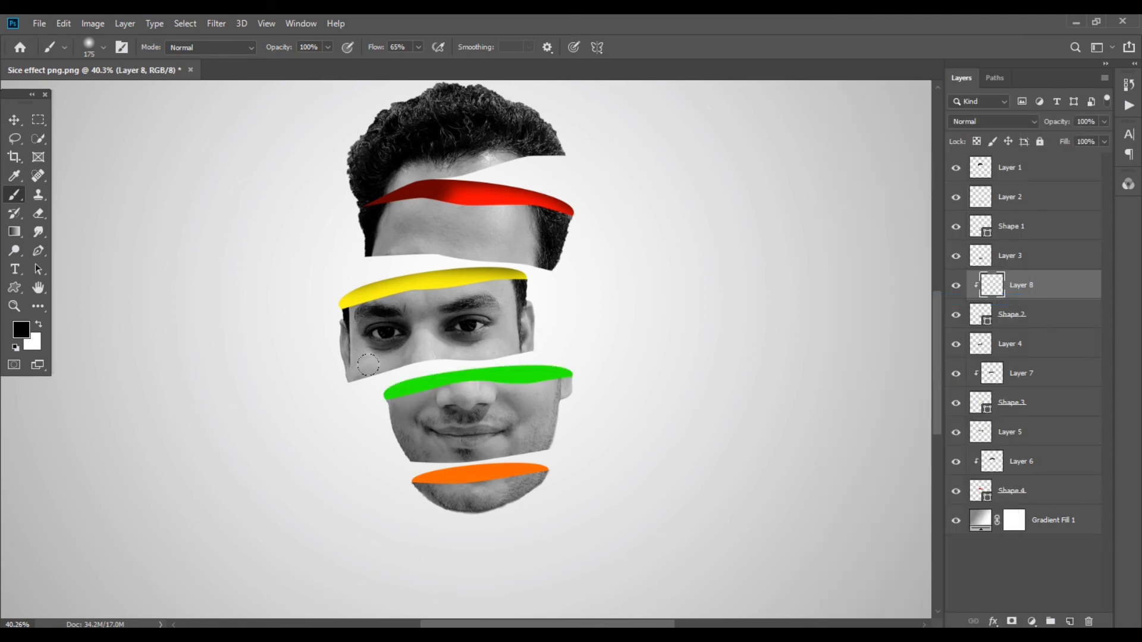
mouse_move(366, 372)
mouse_down()
mouse_move(504, 336)
mouse_move(562, 372)
mouse_up()
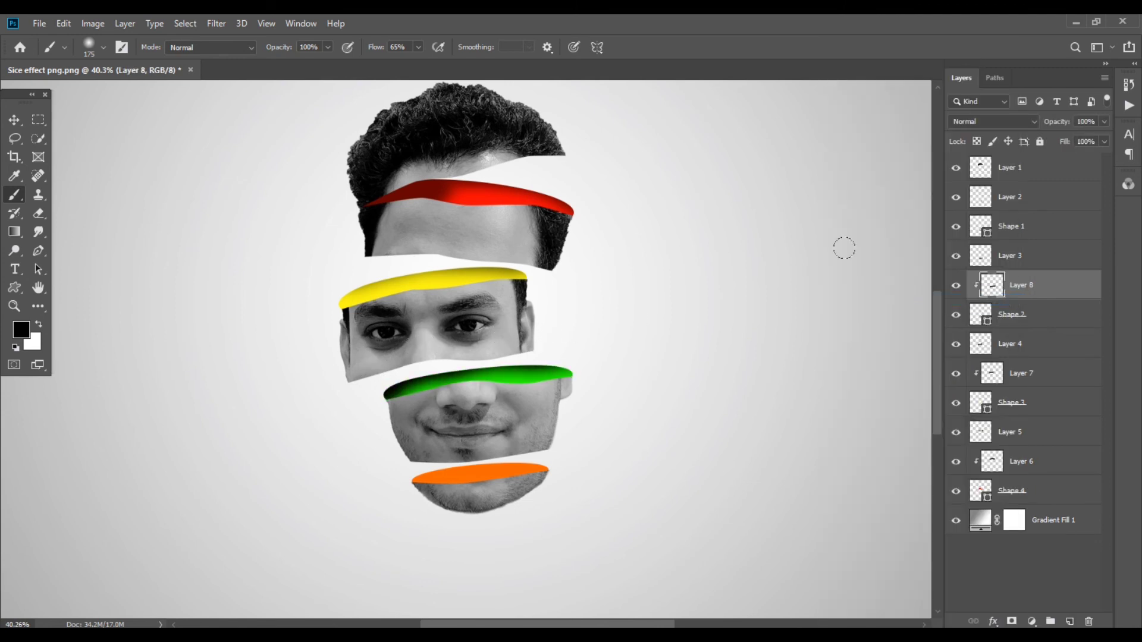
drag(1059, 122, 1042, 123)
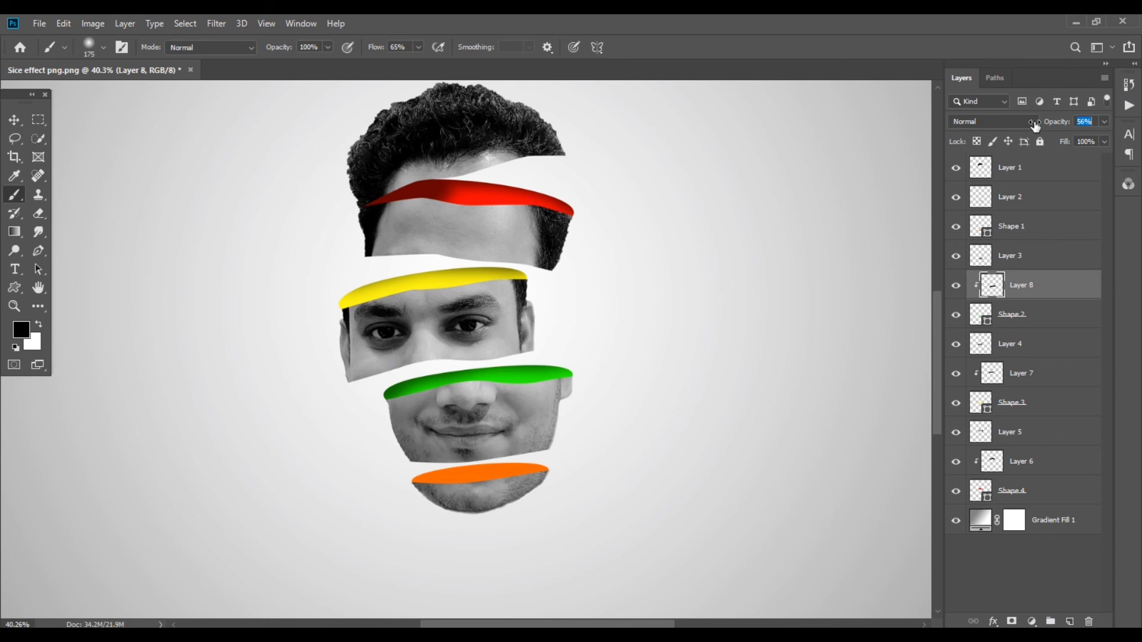
- Add a clipped shading layer over the orange band with black paint at reduced opacity
click(1011, 226)
click(1069, 622)
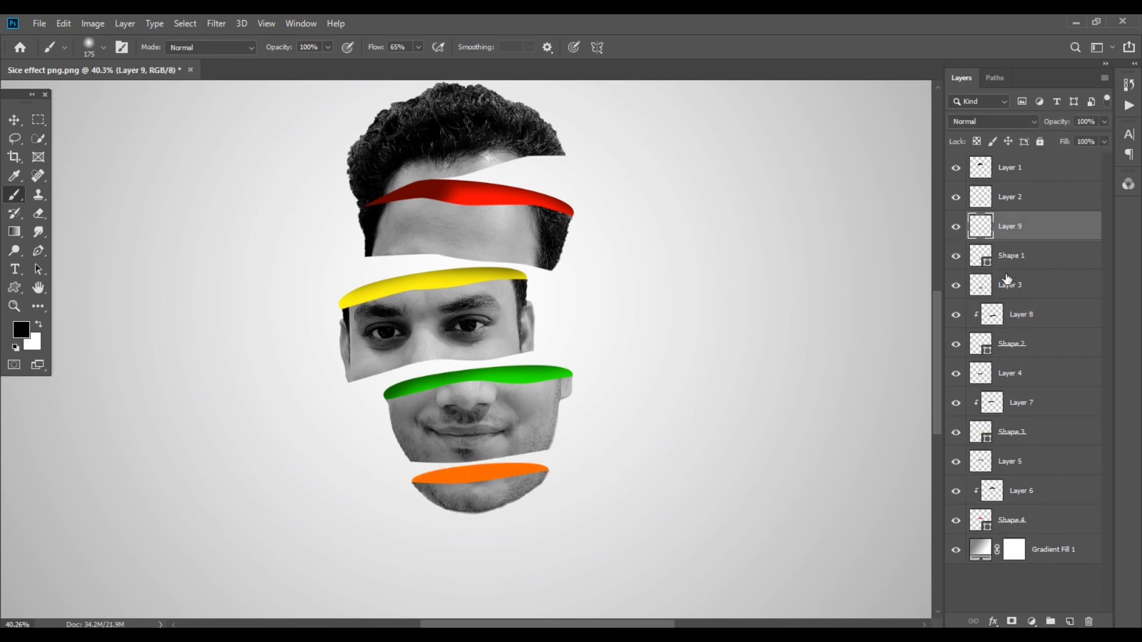
right_click(1012, 226)
click(849, 299)
drag(444, 457, 545, 462)
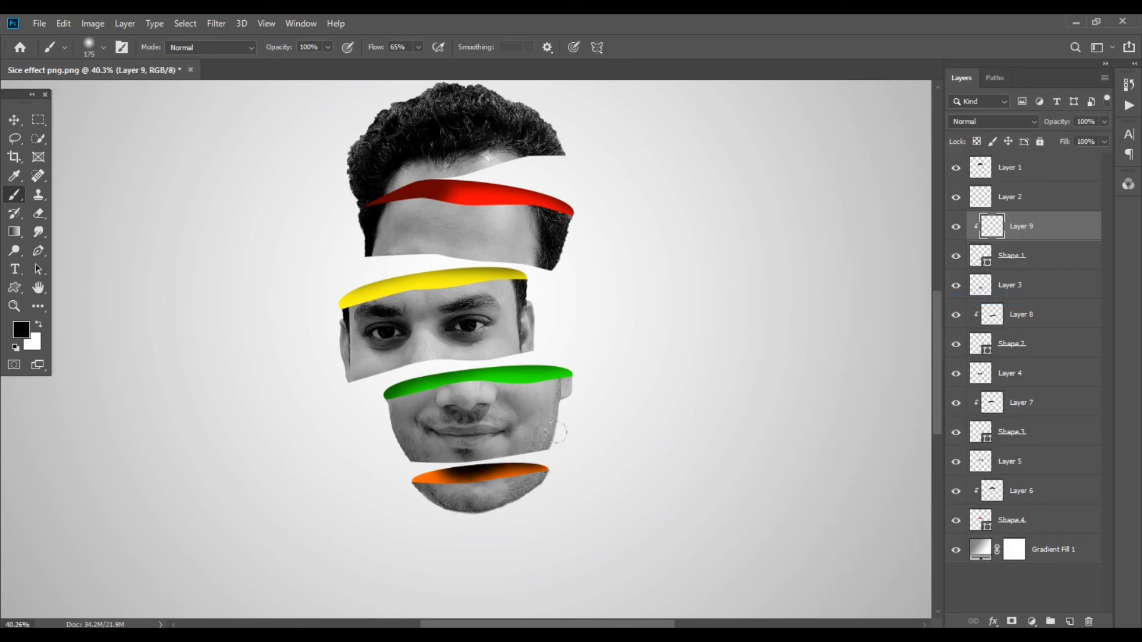
drag(416, 443, 392, 456)
drag(1047, 122, 1034, 124)
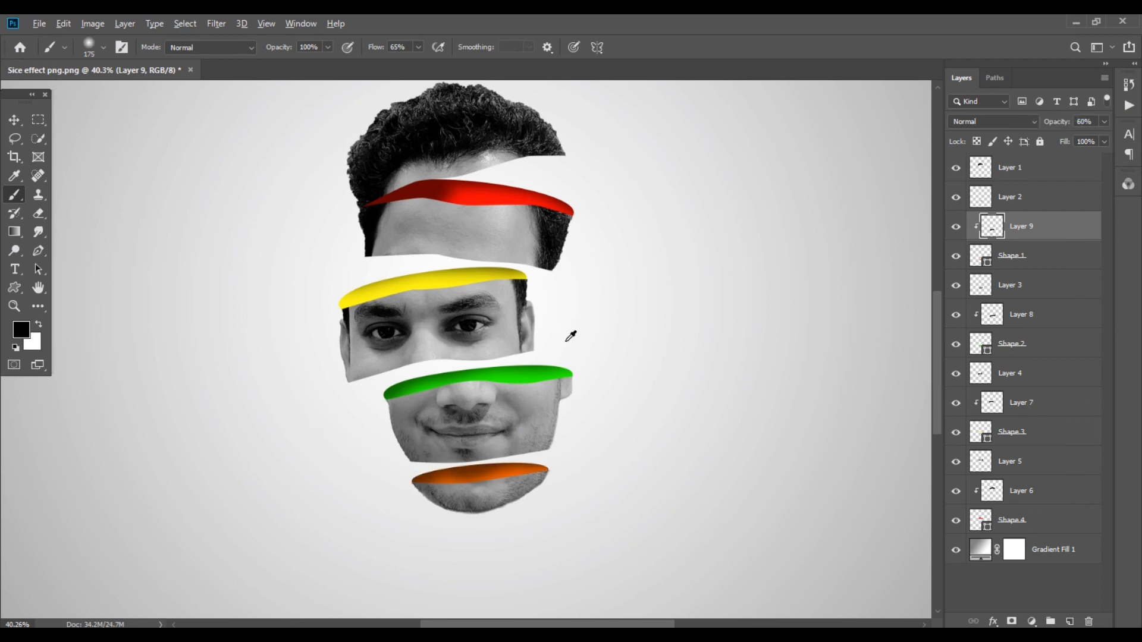
- Select all face layers from Layer 1 down to Shape 4
scroll(566, 336, down, 2)
scroll(564, 356, down, 3)
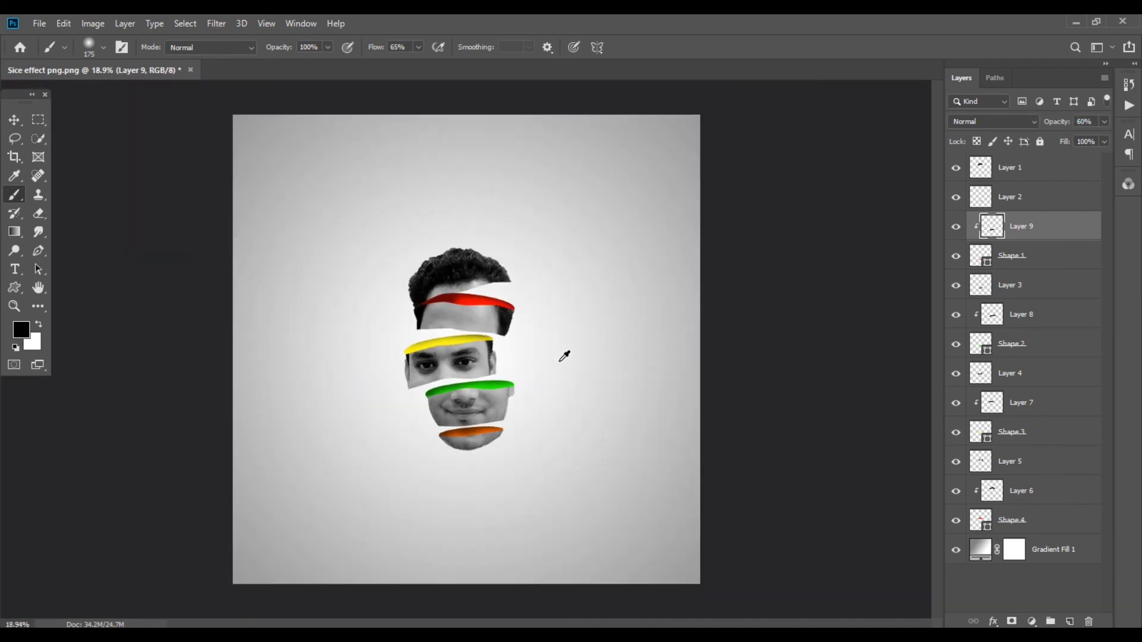
click(15, 124)
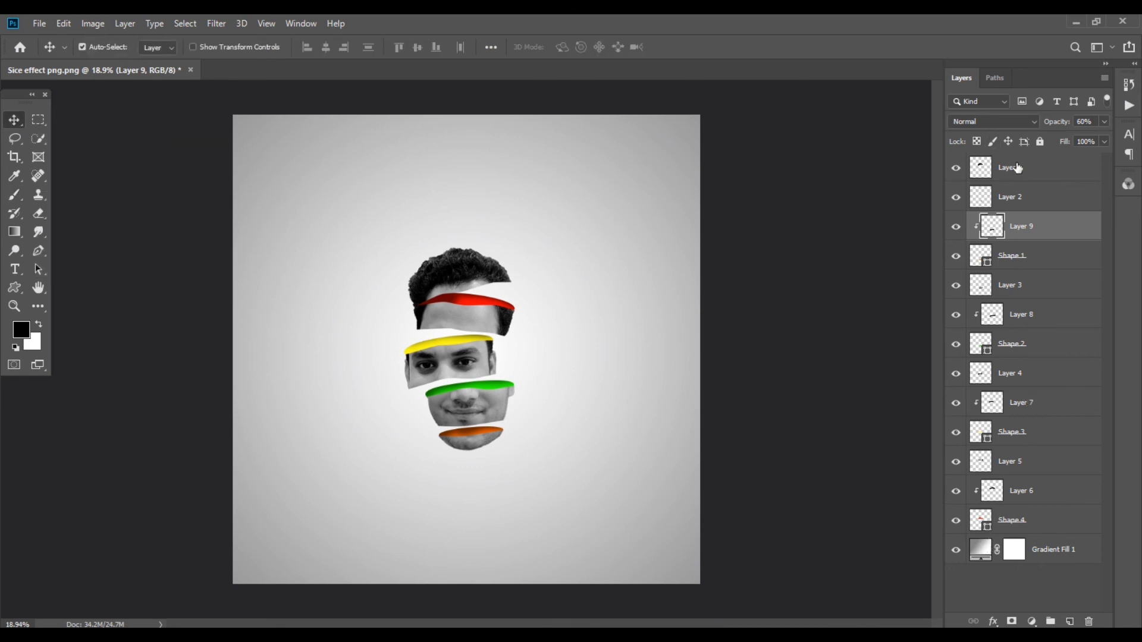
click(1018, 168)
shift+click(999, 523)
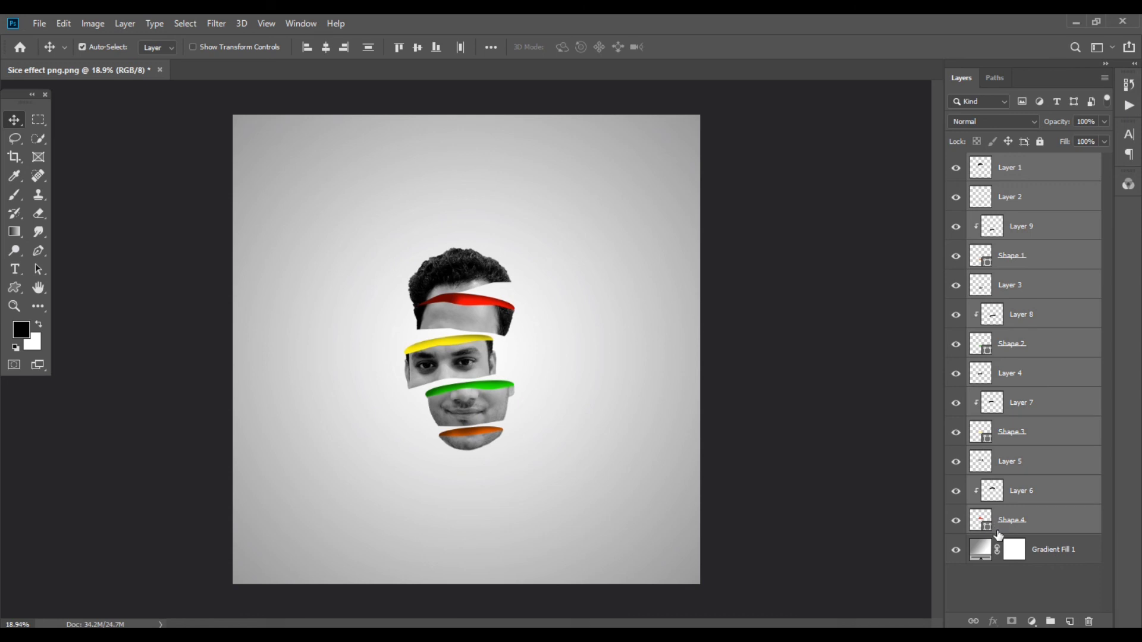
- Group the face layers into Group 1, scale it to about 140% and move it higher
key(ctrl+g)
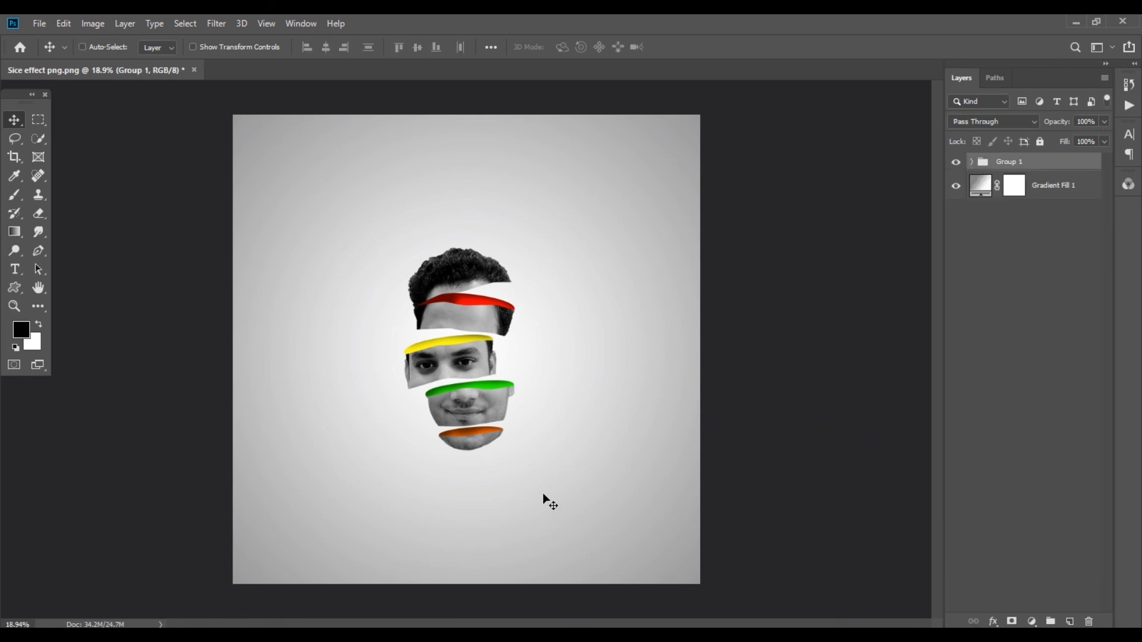
key(ctrl+t)
drag(554, 246, 589, 205)
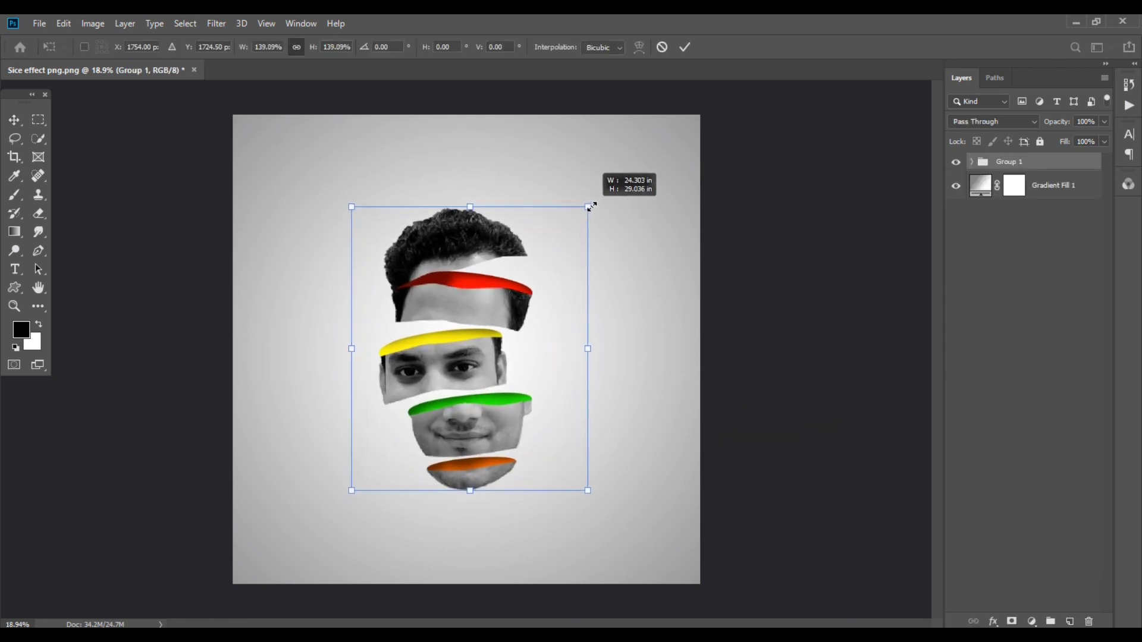
drag(495, 295, 501, 267)
key(Return)
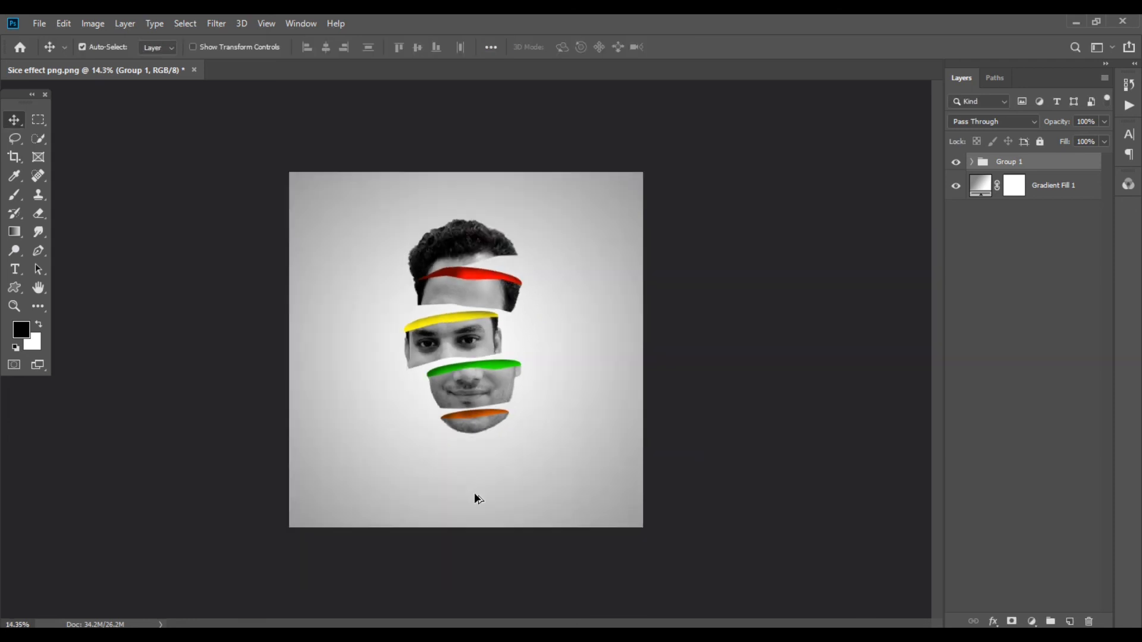
click(983, 192)
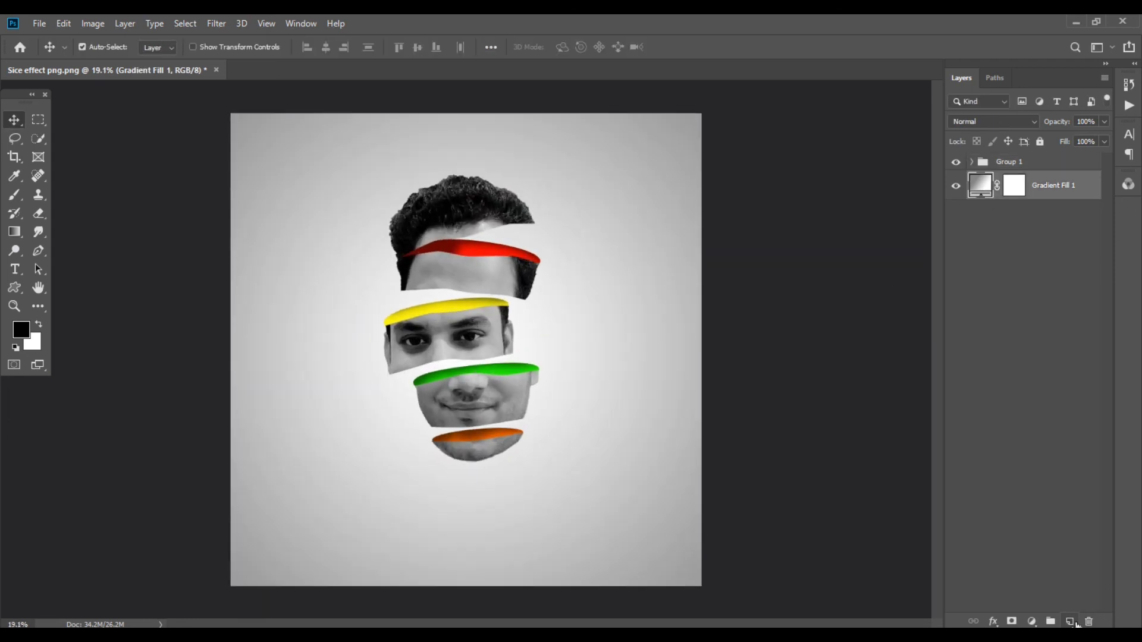
- Paint a soft black dab on a new layer and squash it into a wide, flat shadow below the face
click(1070, 621)
click(14, 194)
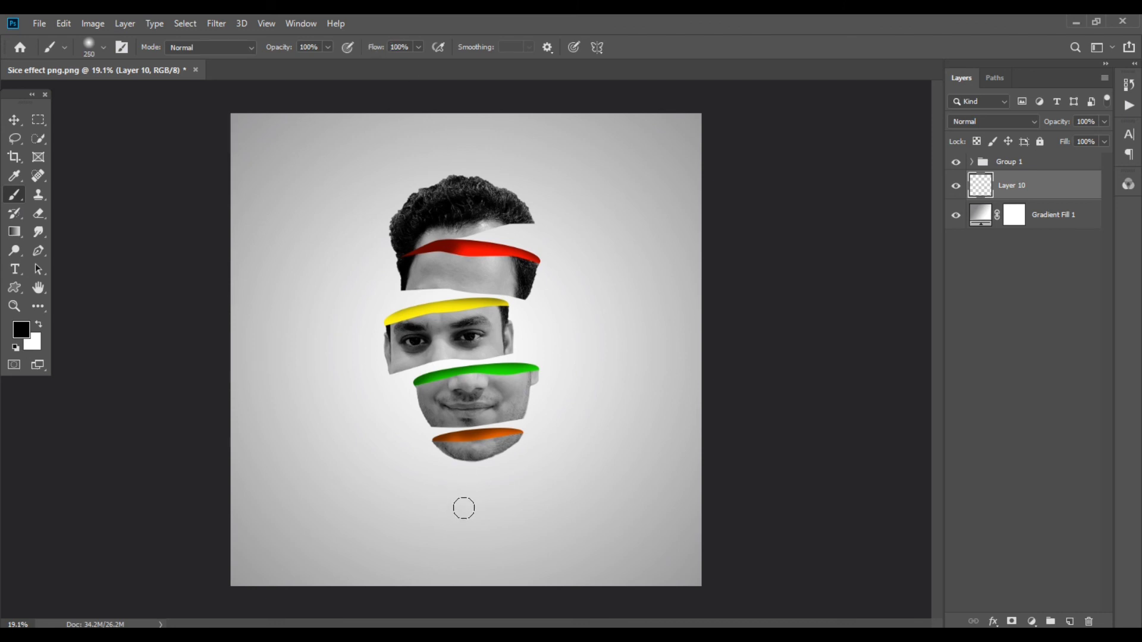
click(465, 494)
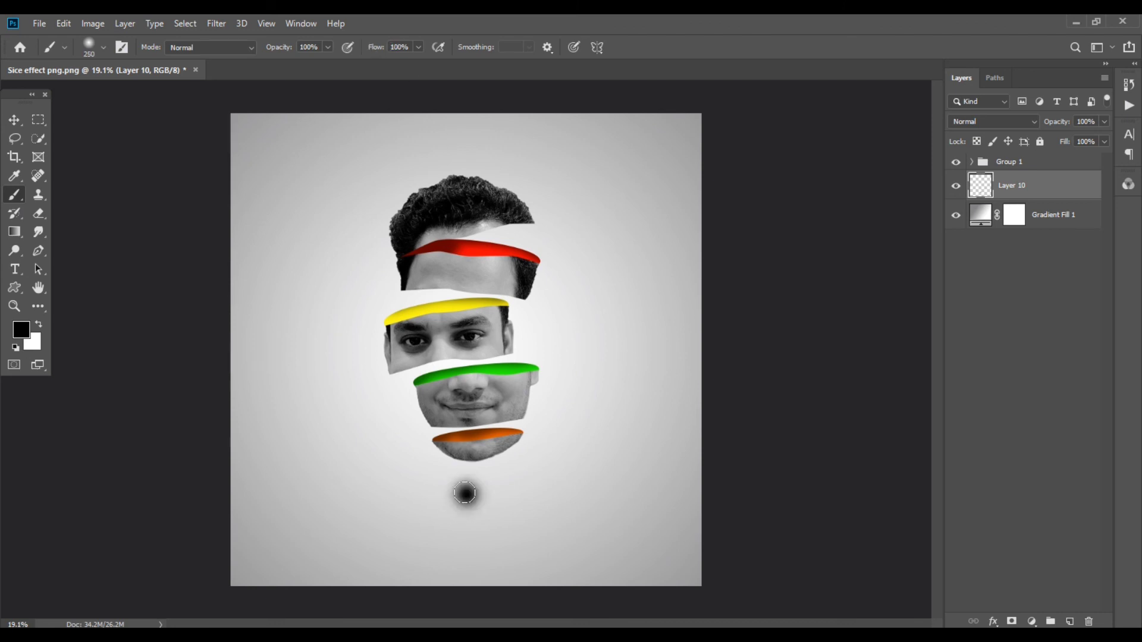
click(14, 119)
key(ctrl+t)
drag(515, 494, 540, 495)
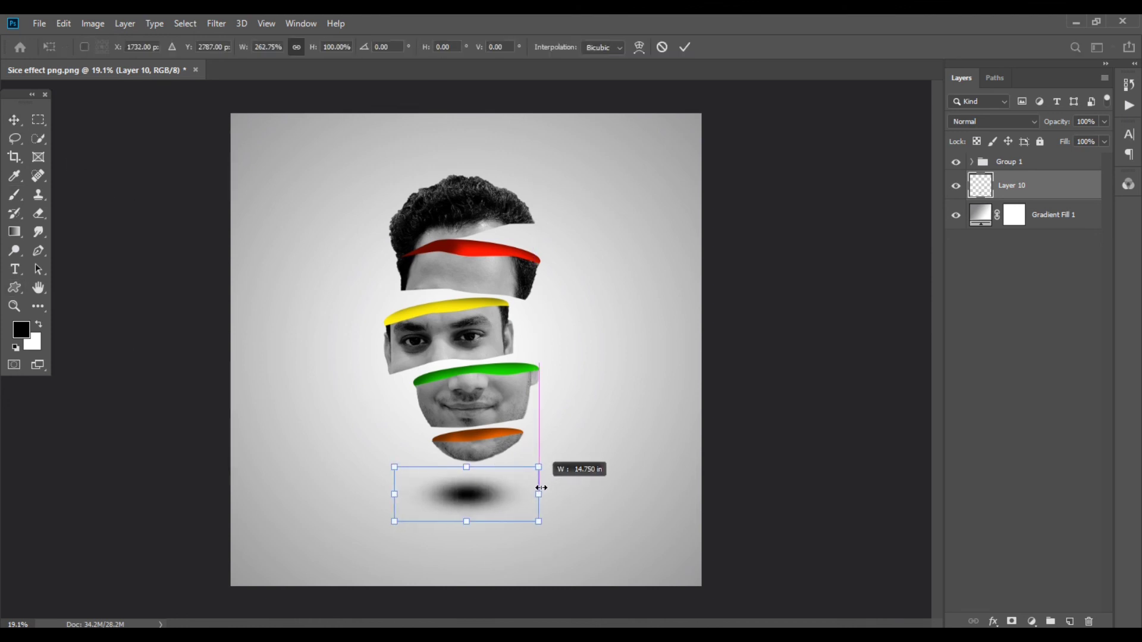
mouse_move(466, 522)
mouse_down()
mouse_move(467, 504)
mouse_move(476, 510)
mouse_up()
key(Return)
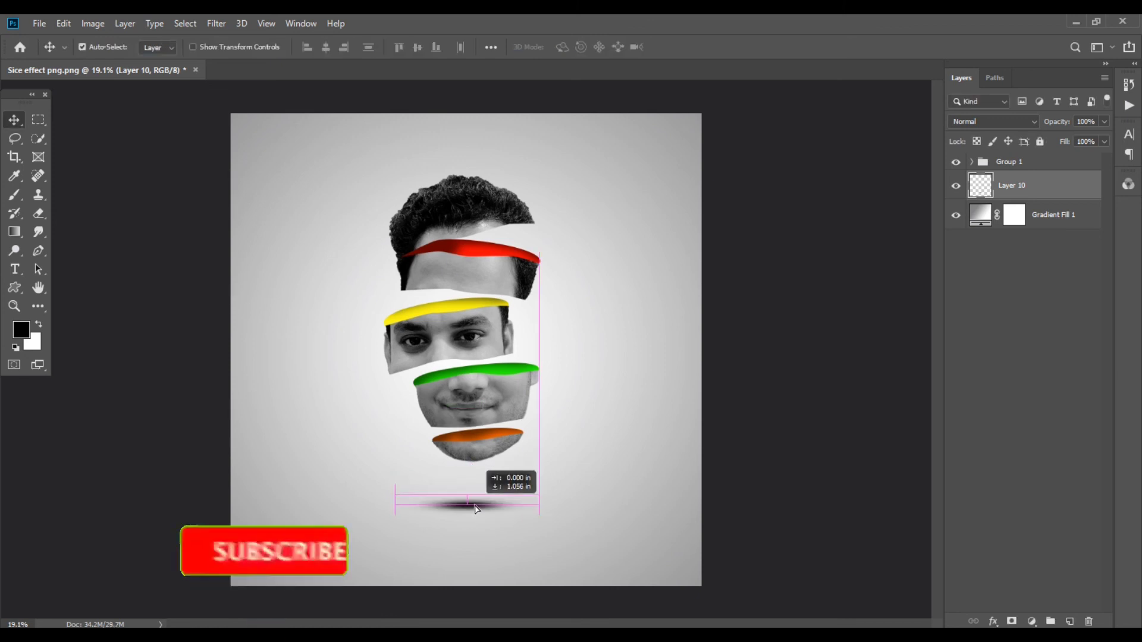
- Narrow the shadow's width slightly
scroll(557, 422, down, 3)
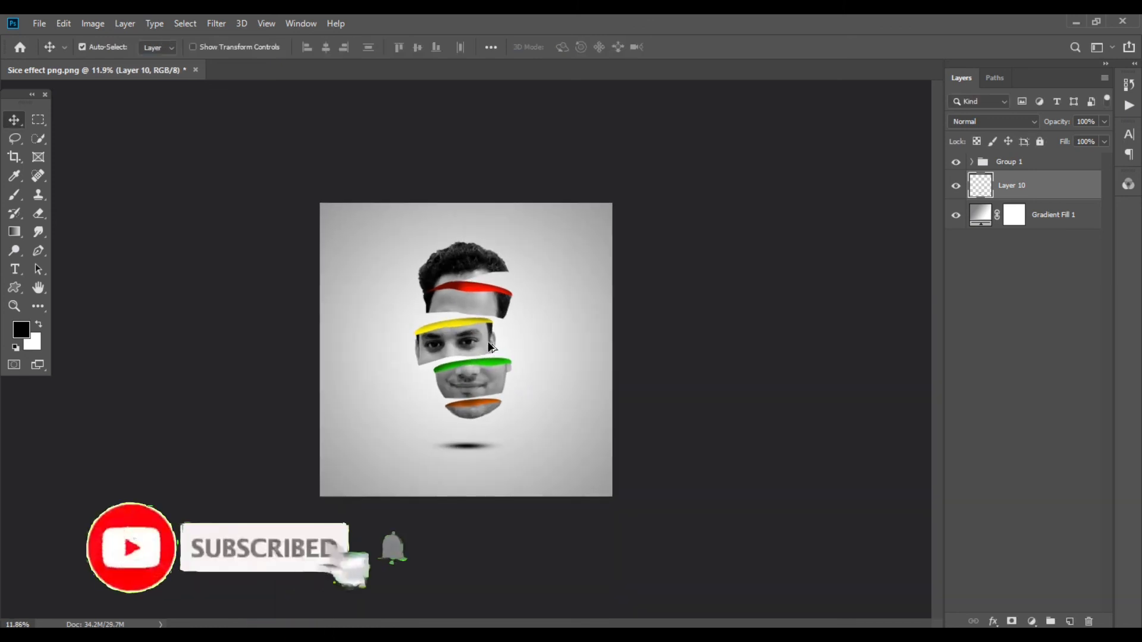
scroll(491, 347, up, 2)
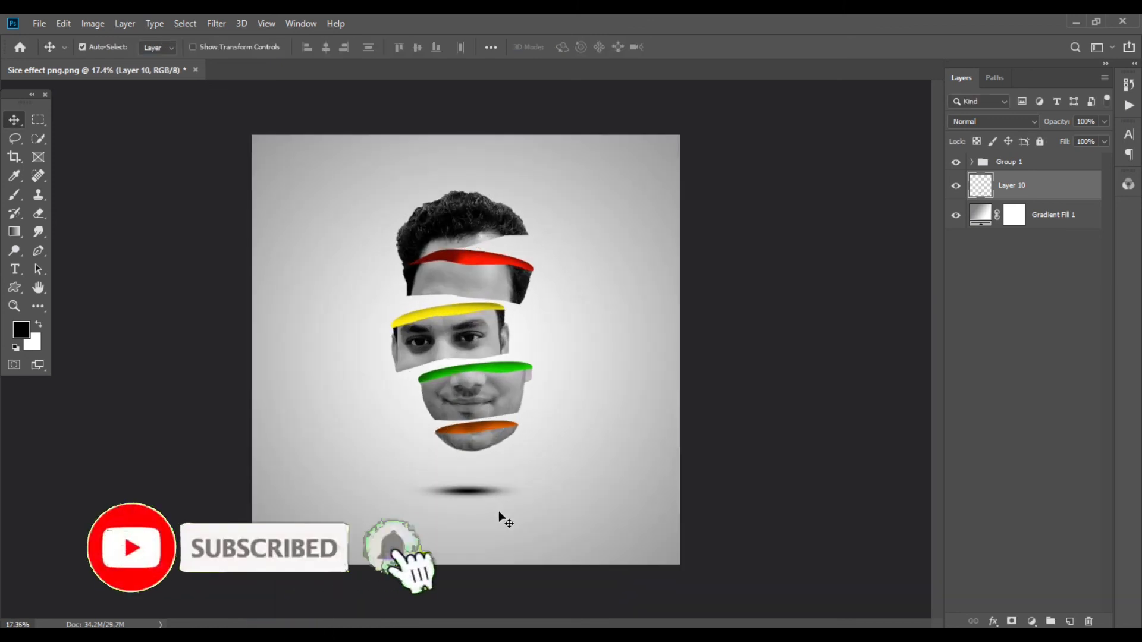
key(ctrl+t)
mouse_move(523, 492)
mouse_down()
mouse_move(533, 491)
mouse_move(499, 491)
mouse_up()
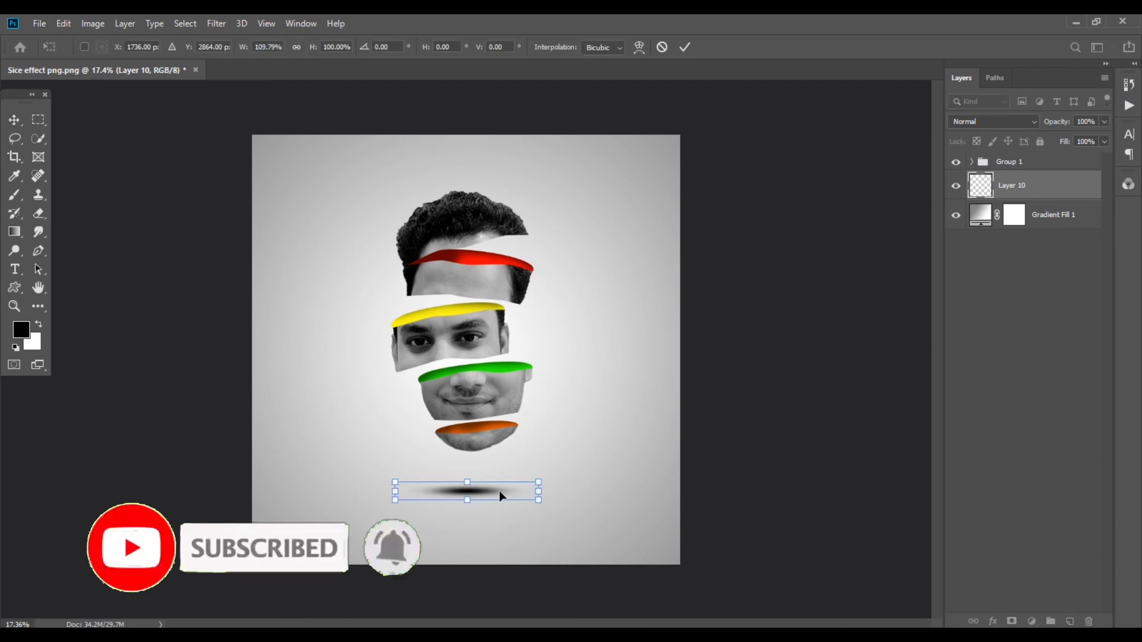
key(Return)
scroll(495, 463, down, 3)
scroll(488, 356, up, 2)
scroll(487, 356, up, 2)
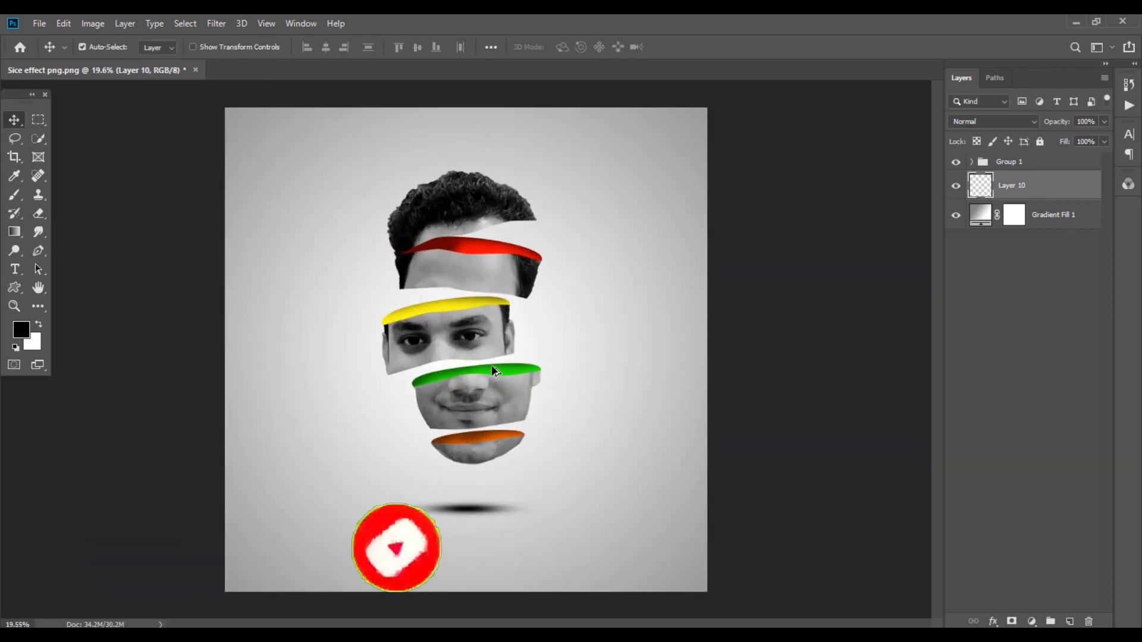
scroll(508, 516, up, 1)
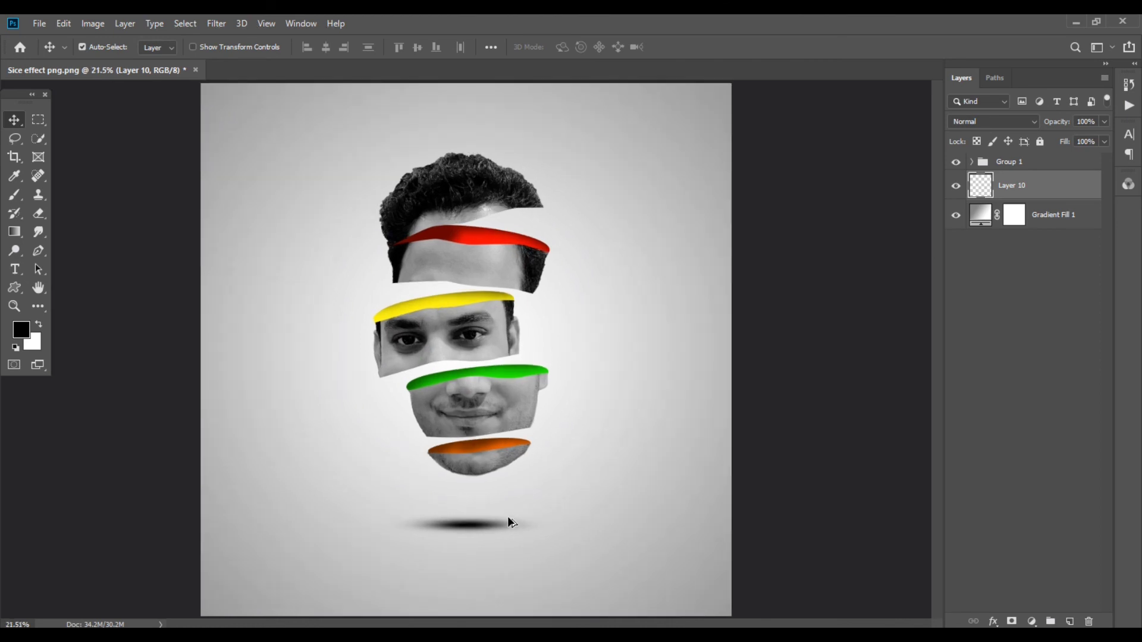